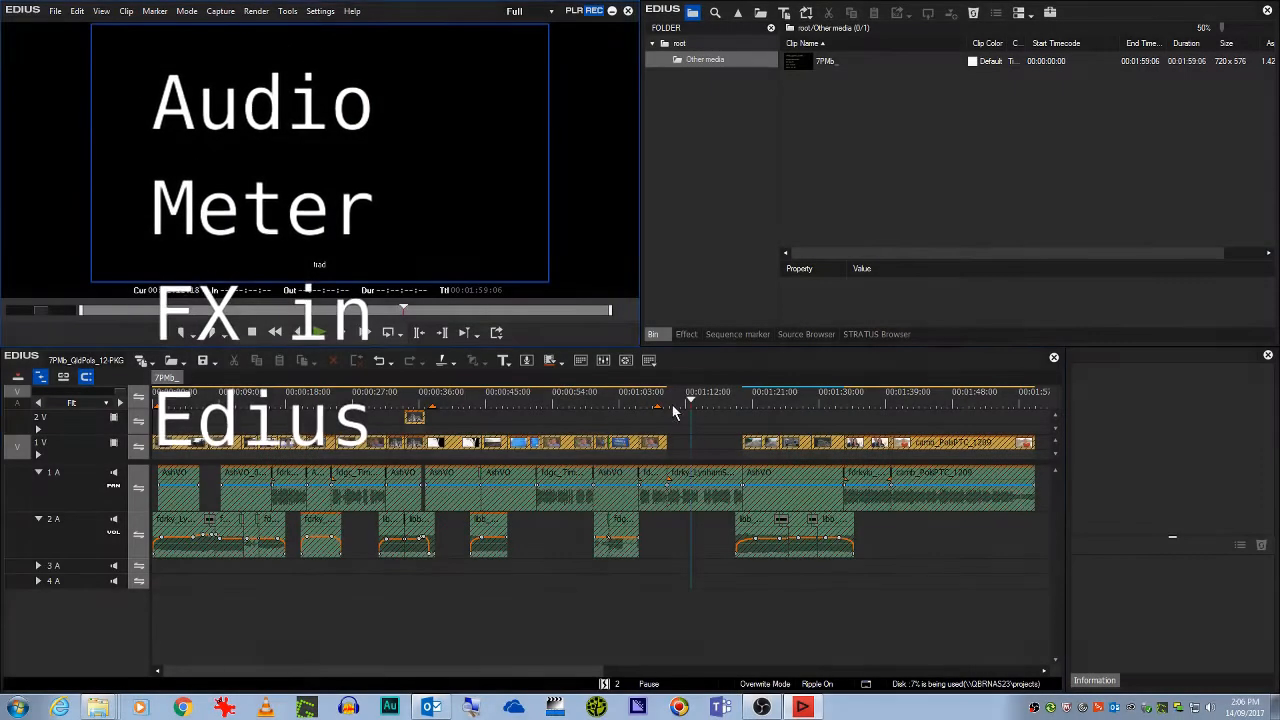
Audition the audio beneath the empty stretch of the 1V track and park the playhead at the gap's start, 00:01:09:14.
click(752, 408)
drag(752, 413, 712, 432)
scroll(712, 432, up, 3)
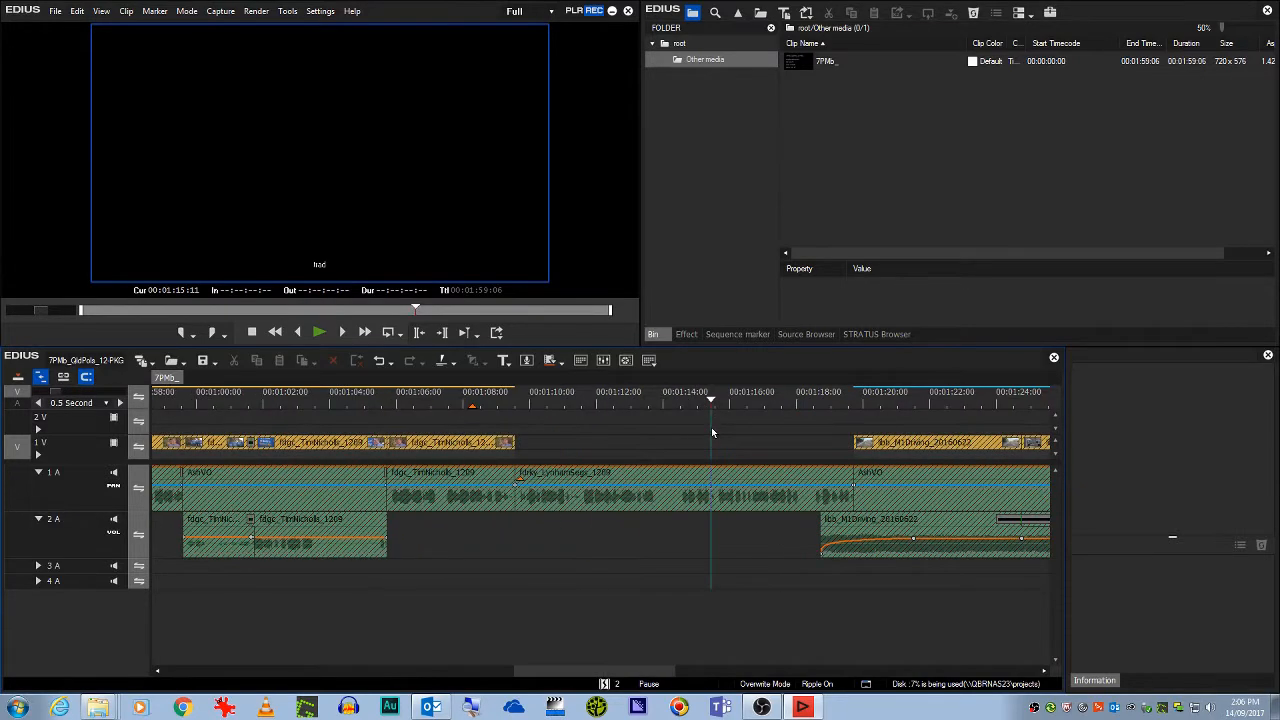
scroll(649, 411, down, 2)
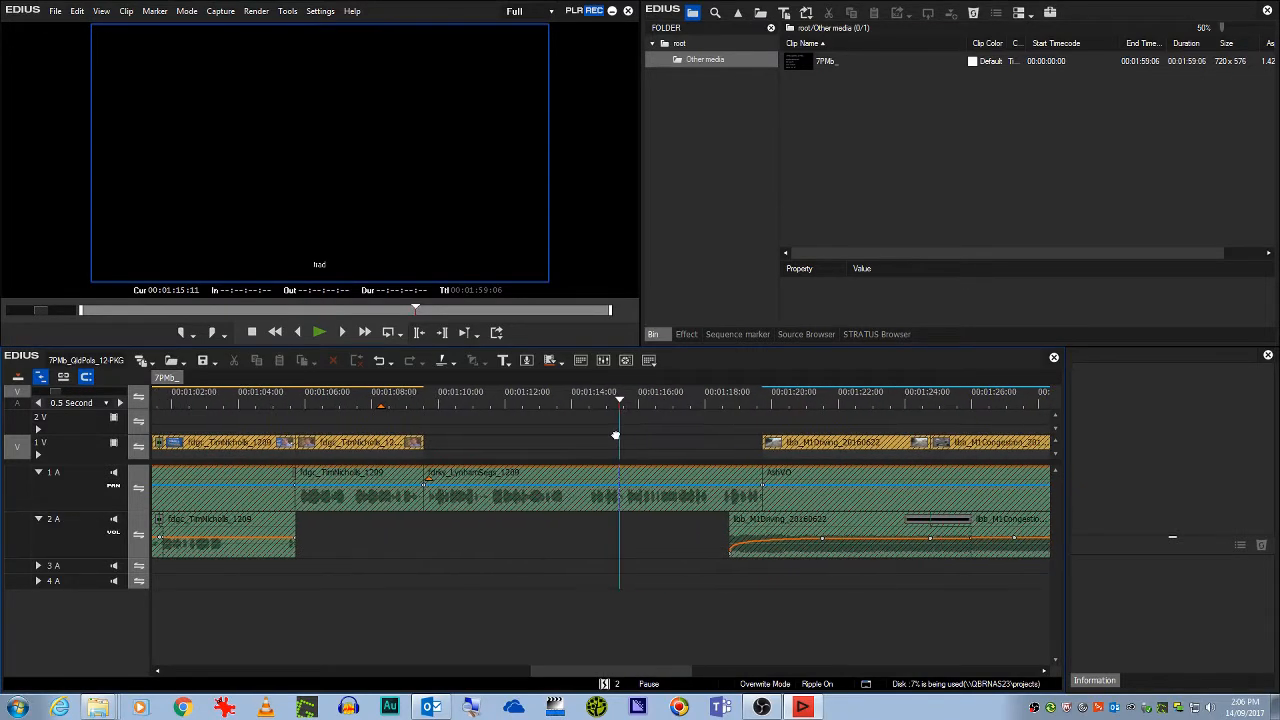
click(445, 402)
mouse_move(445, 402)
mouse_down()
mouse_move(648, 400)
mouse_move(437, 400)
mouse_up()
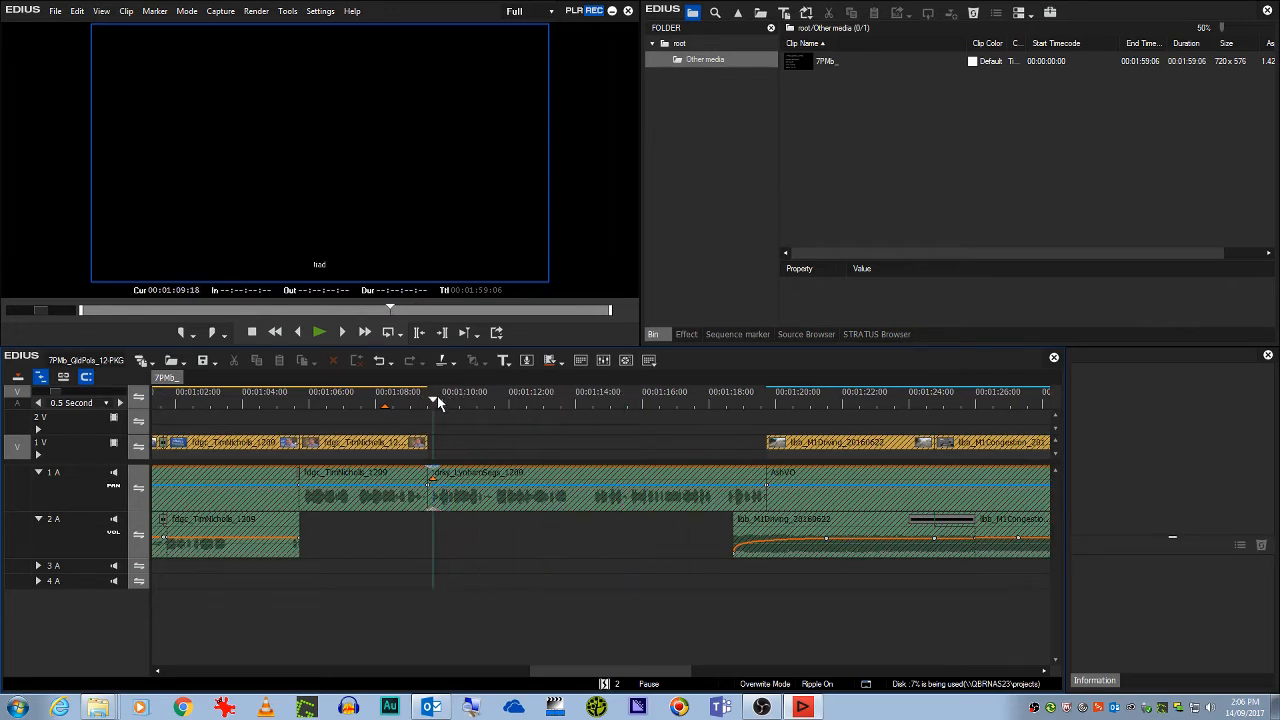
key(space)
drag(461, 403, 428, 404)
Import the preset file Audio Meters by Dave from the Edius Share Effects folder into the root Effect folder.
click(687, 335)
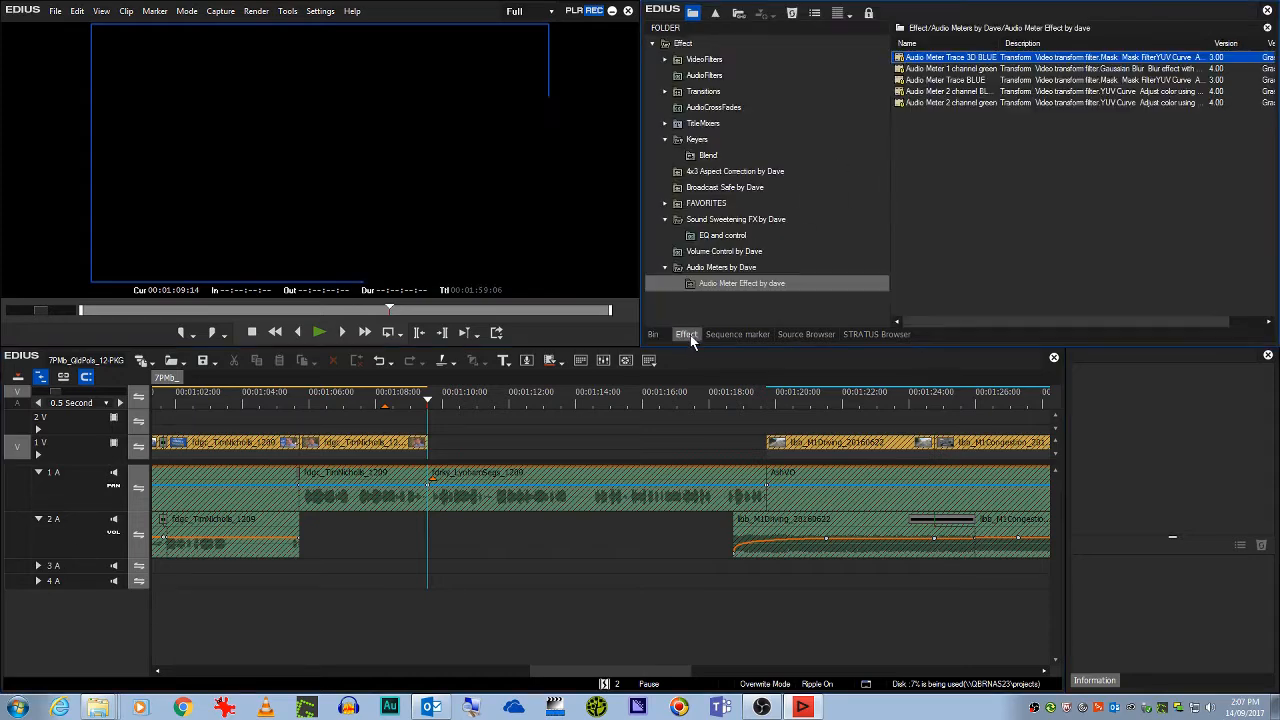
click(732, 284)
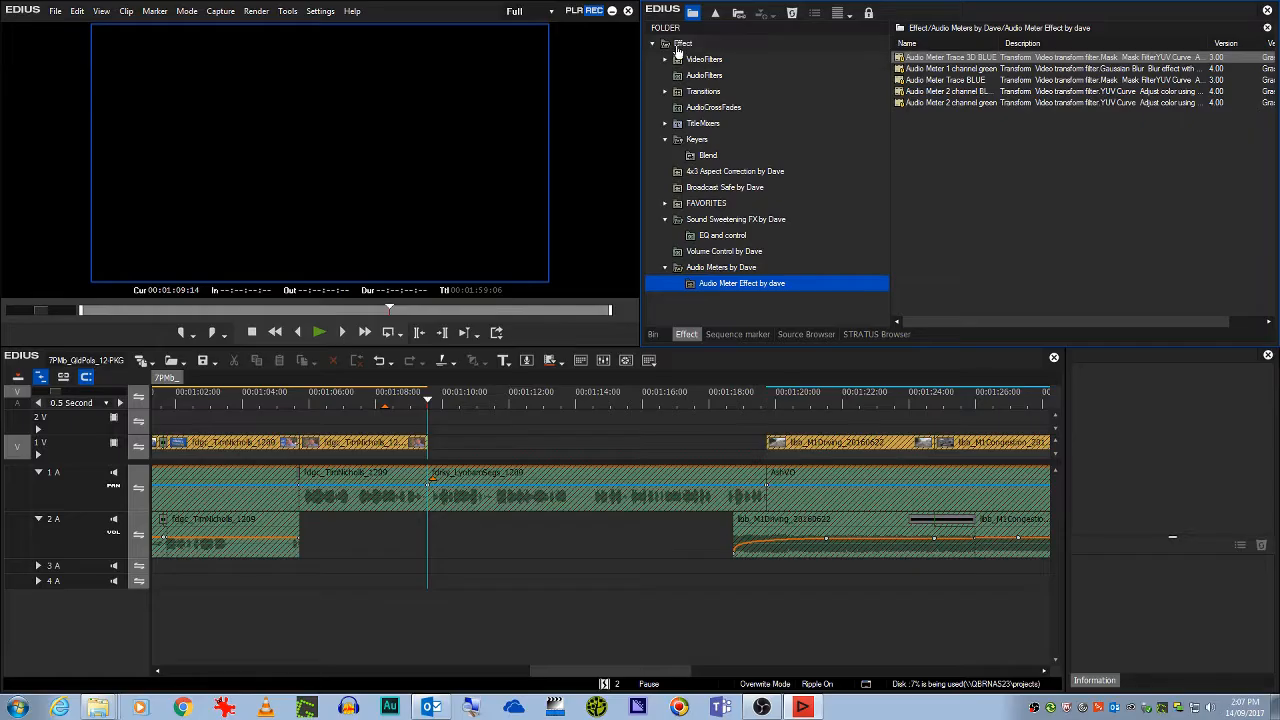
click(677, 45)
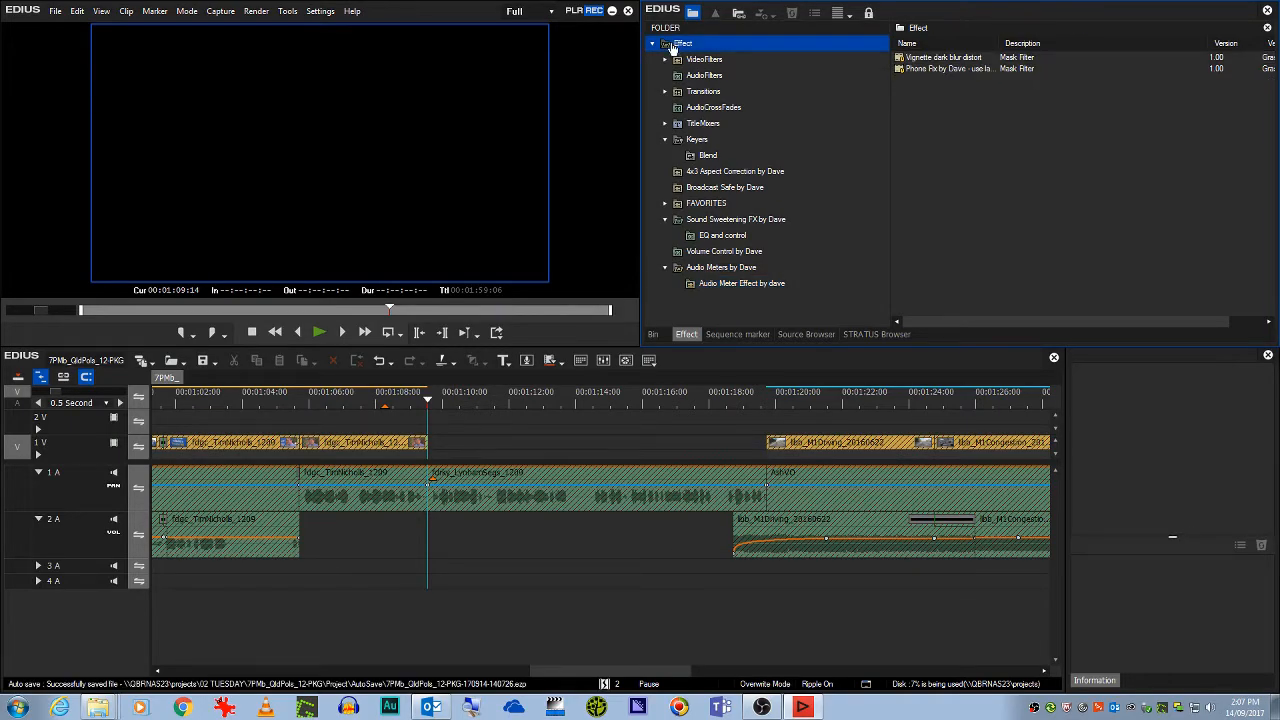
right_click(673, 48)
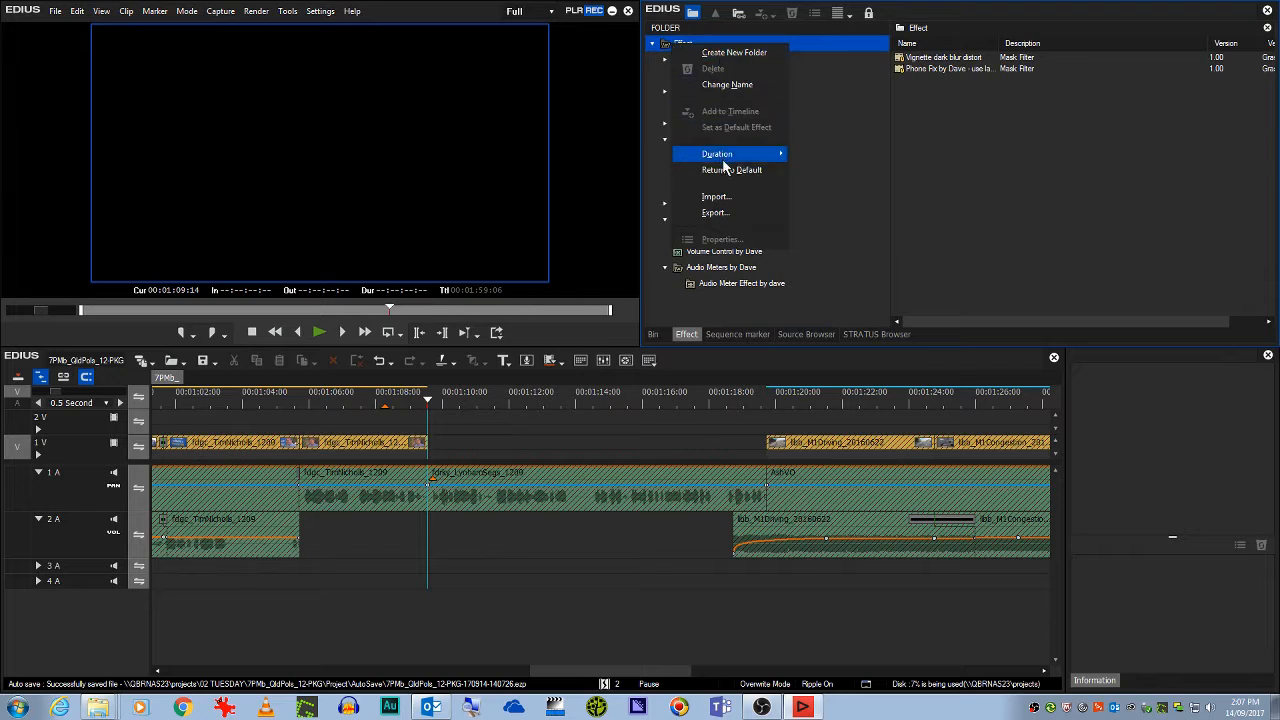
click(722, 203)
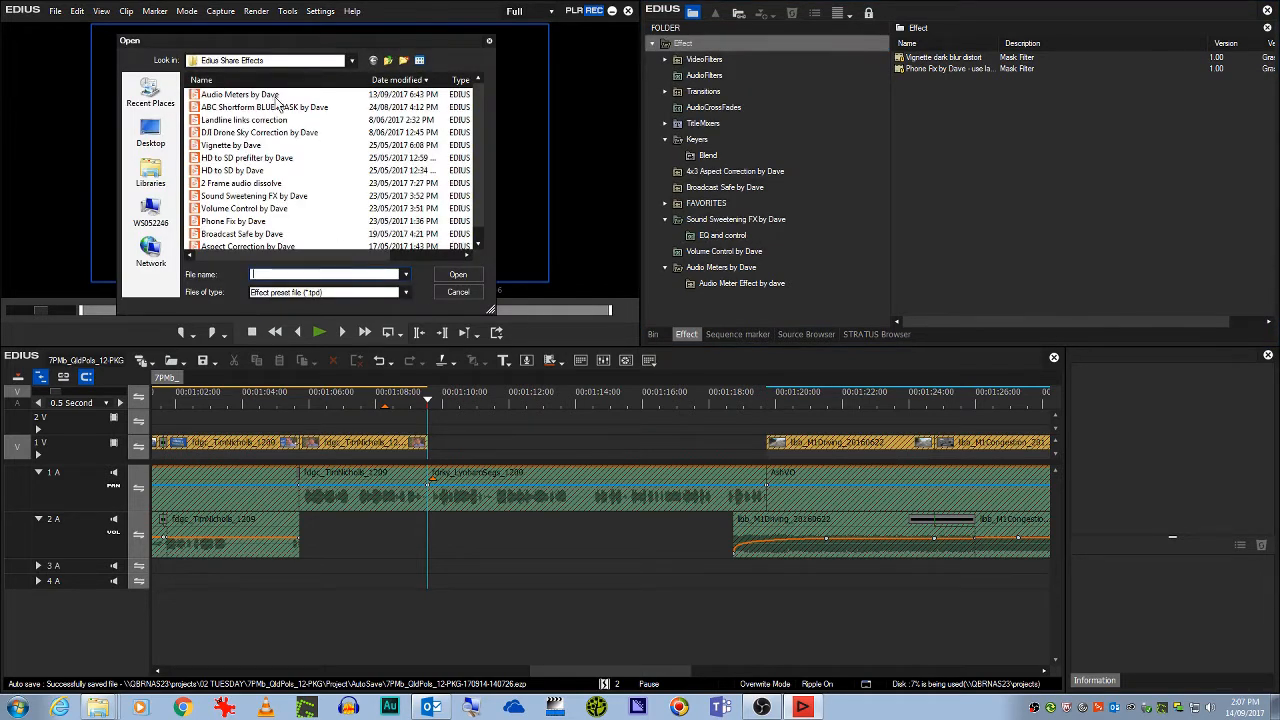
click(276, 97)
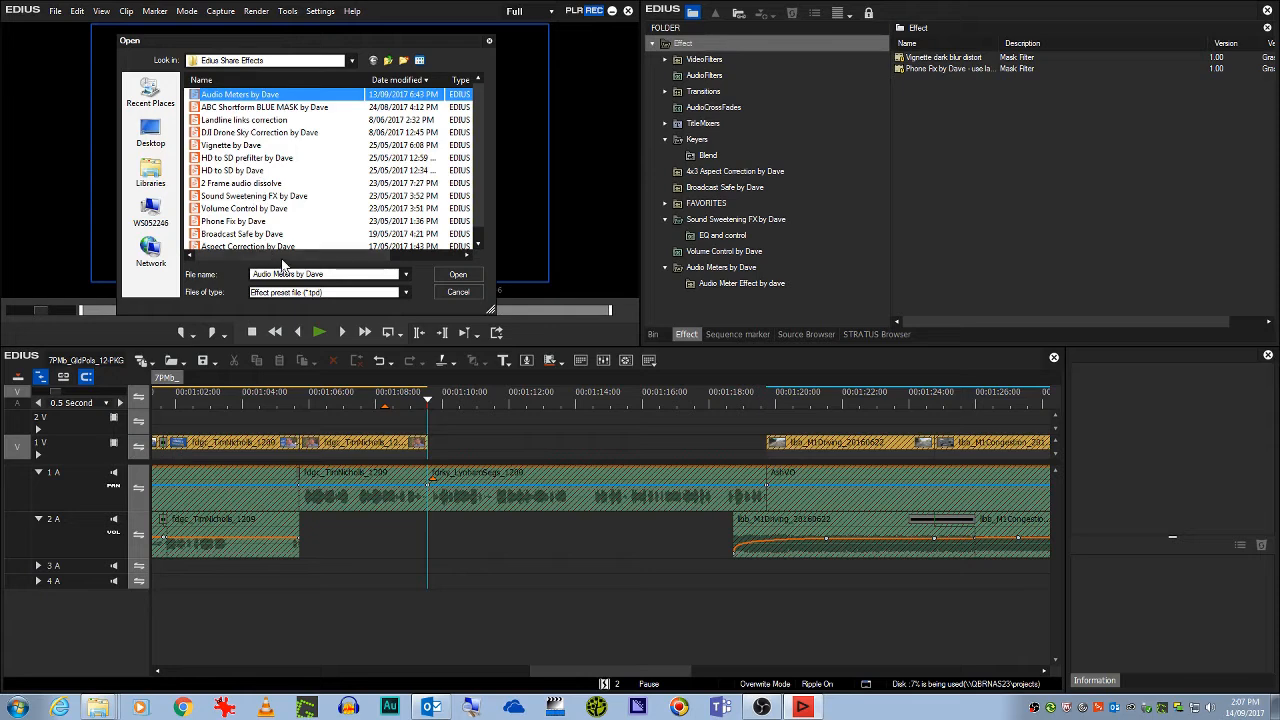
click(460, 276)
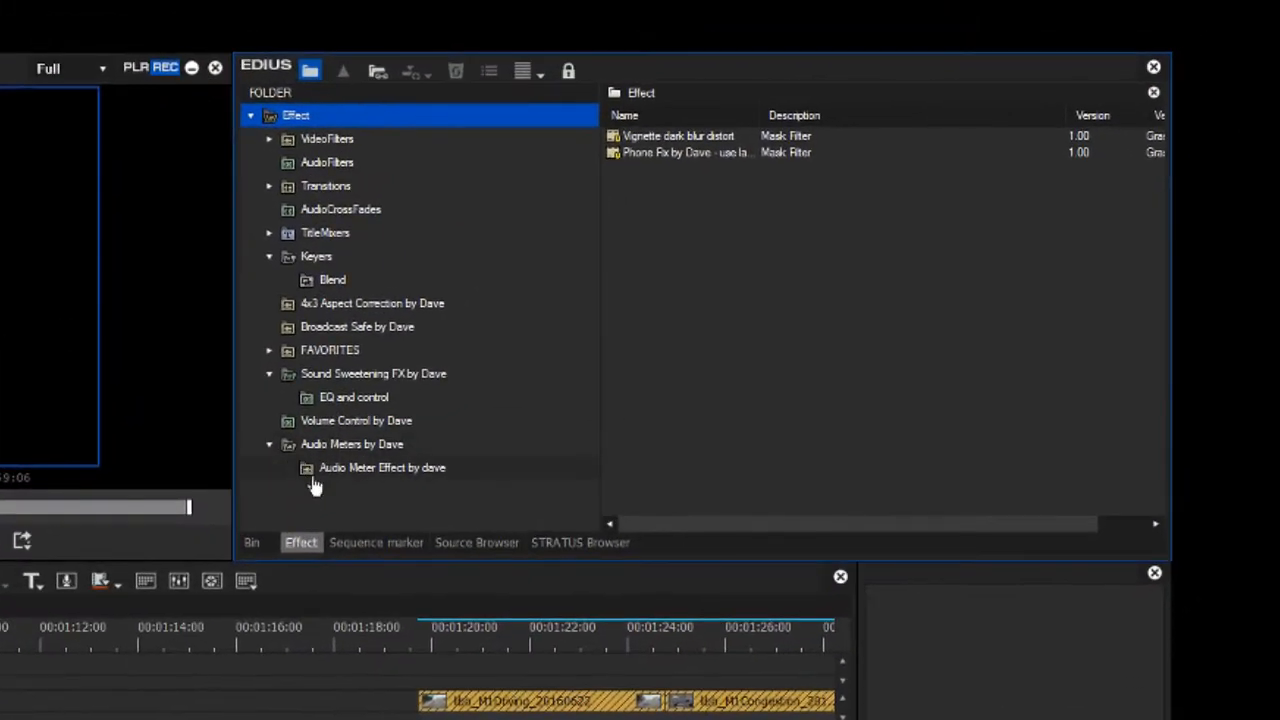
Examine the presets in the Audio Meter Effect by dave folder, widening the Name column to read their full names.
click(312, 476)
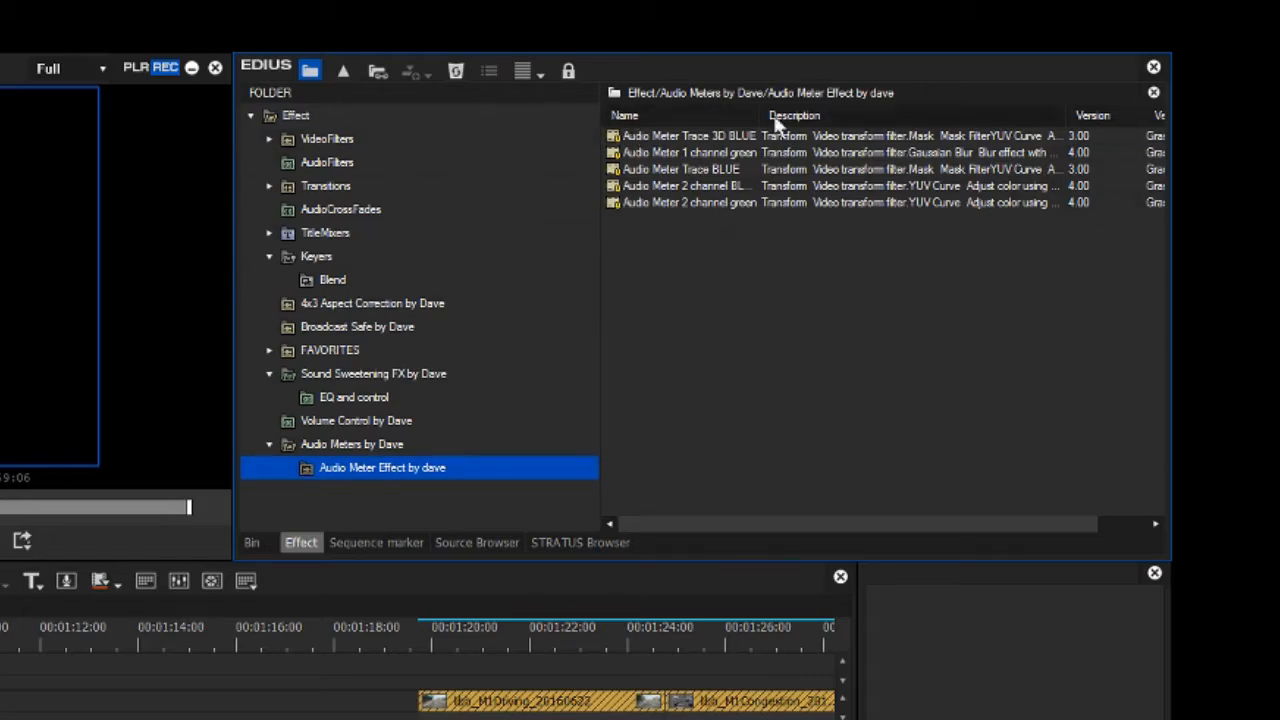
drag(765, 114, 843, 117)
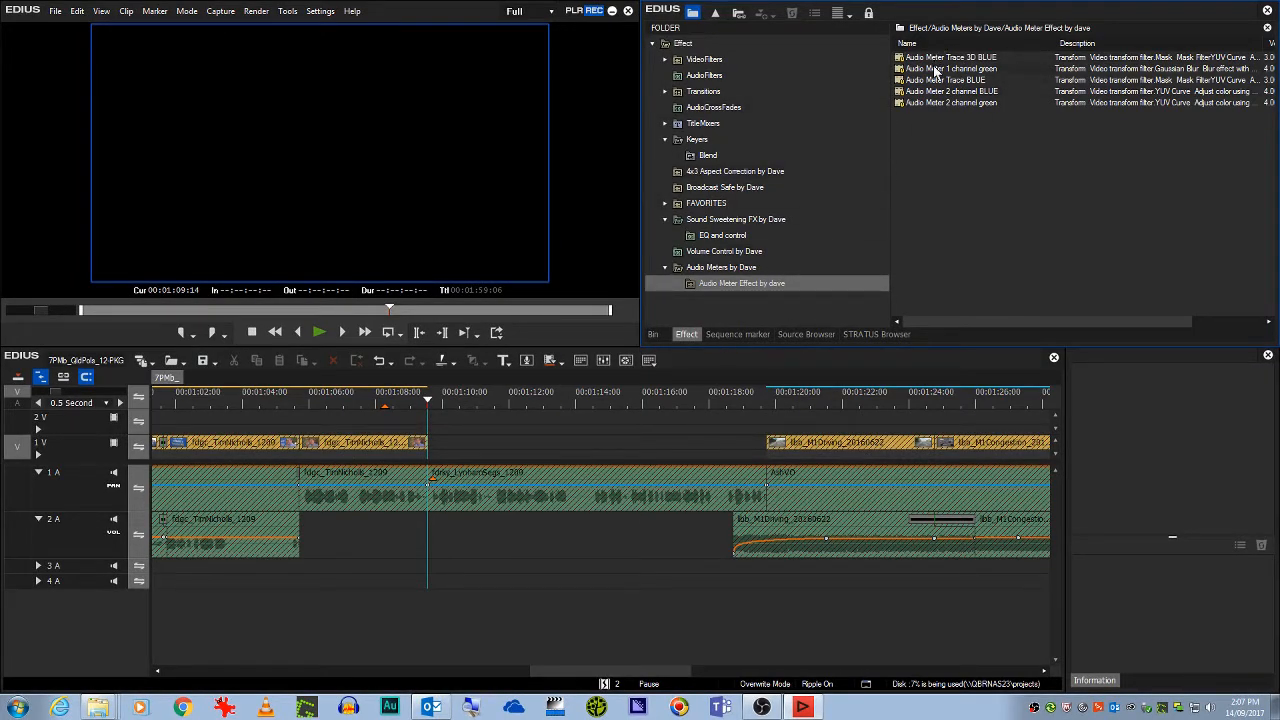
mouse_move(935, 58)
mouse_down()
mouse_move(843, 168)
mouse_move(471, 446)
mouse_move(481, 437)
mouse_up()
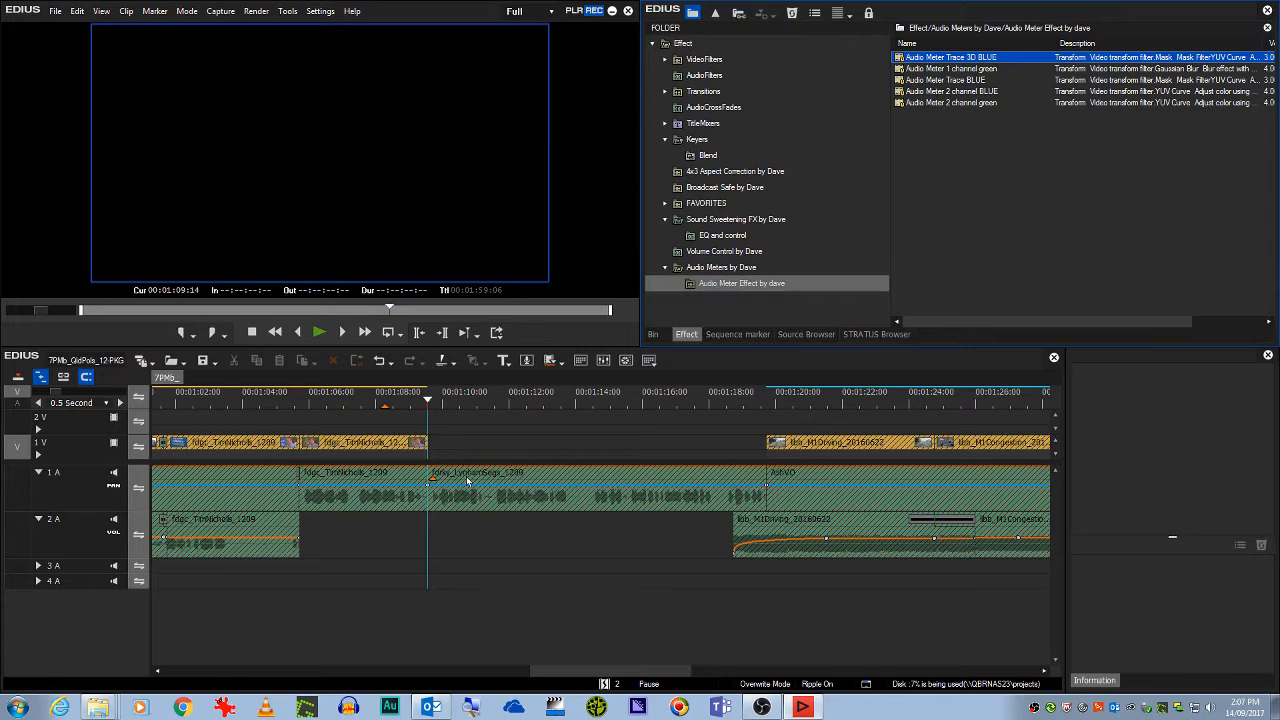
Enlarge the height of audio track 1A so the waveform under the video gap is big, and hide the track's pan line.
scroll(476, 478, up, 2)
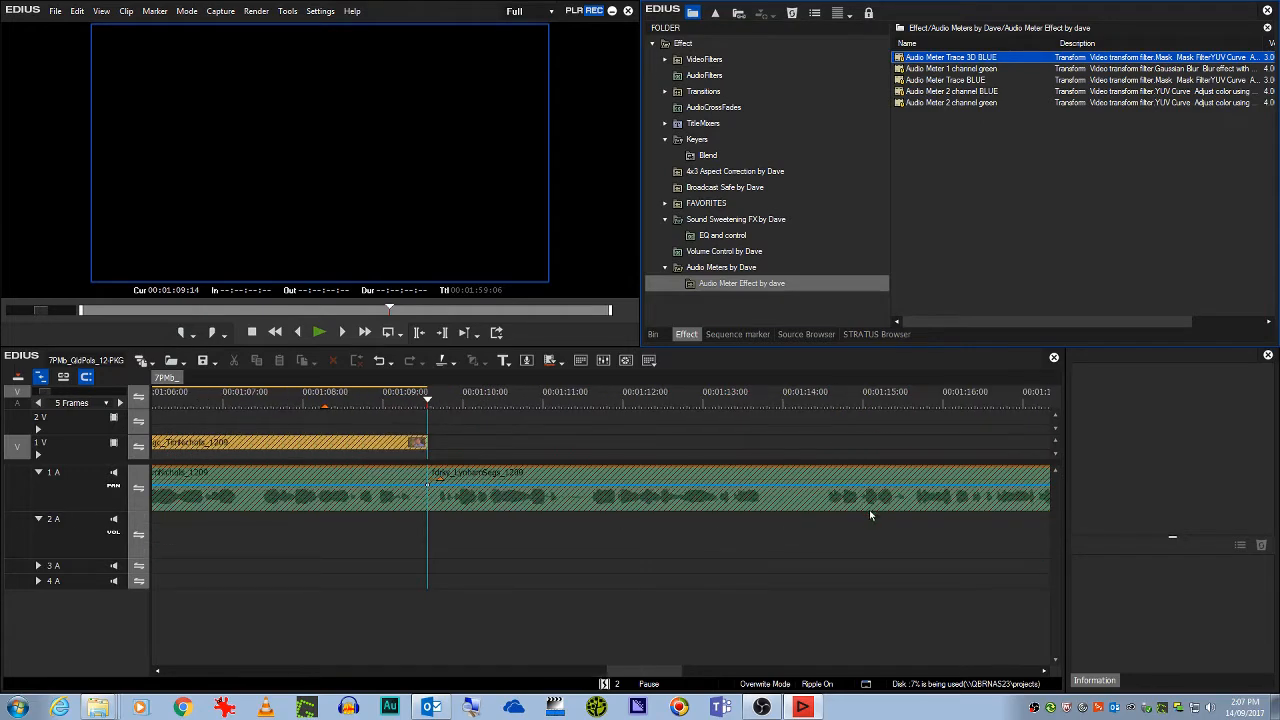
click(869, 508)
scroll(628, 536, down, 2)
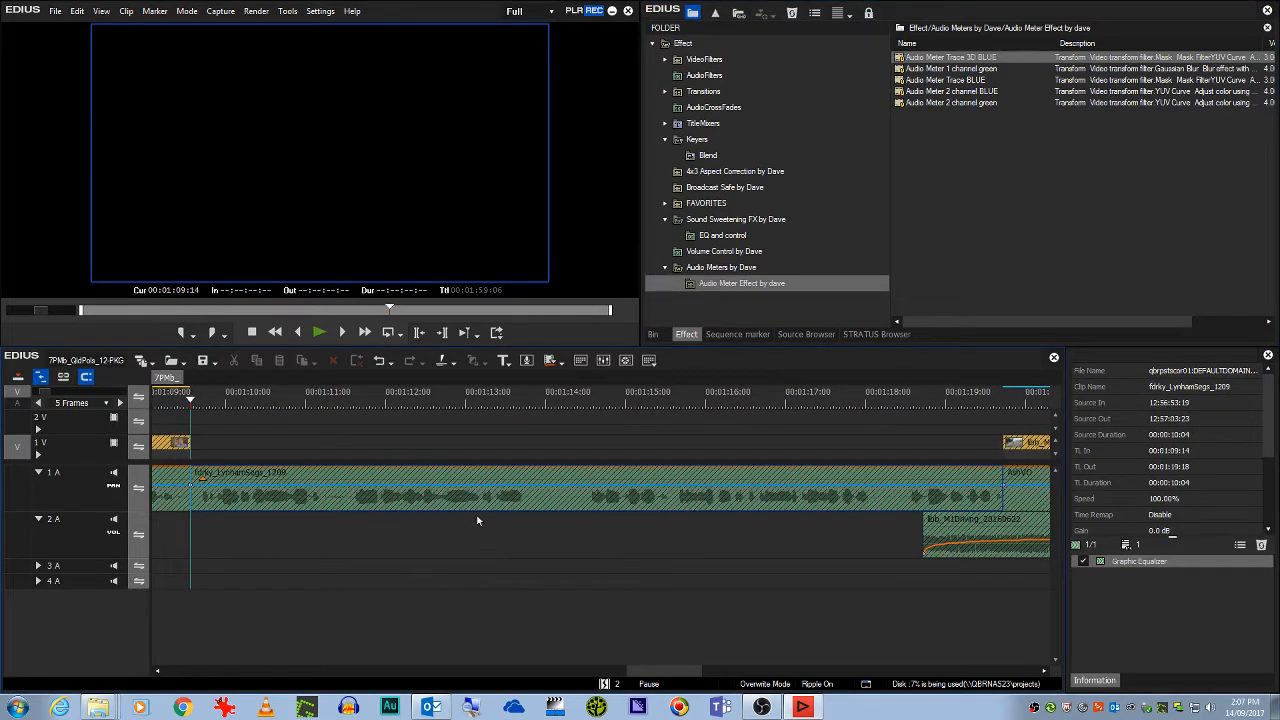
click(329, 481)
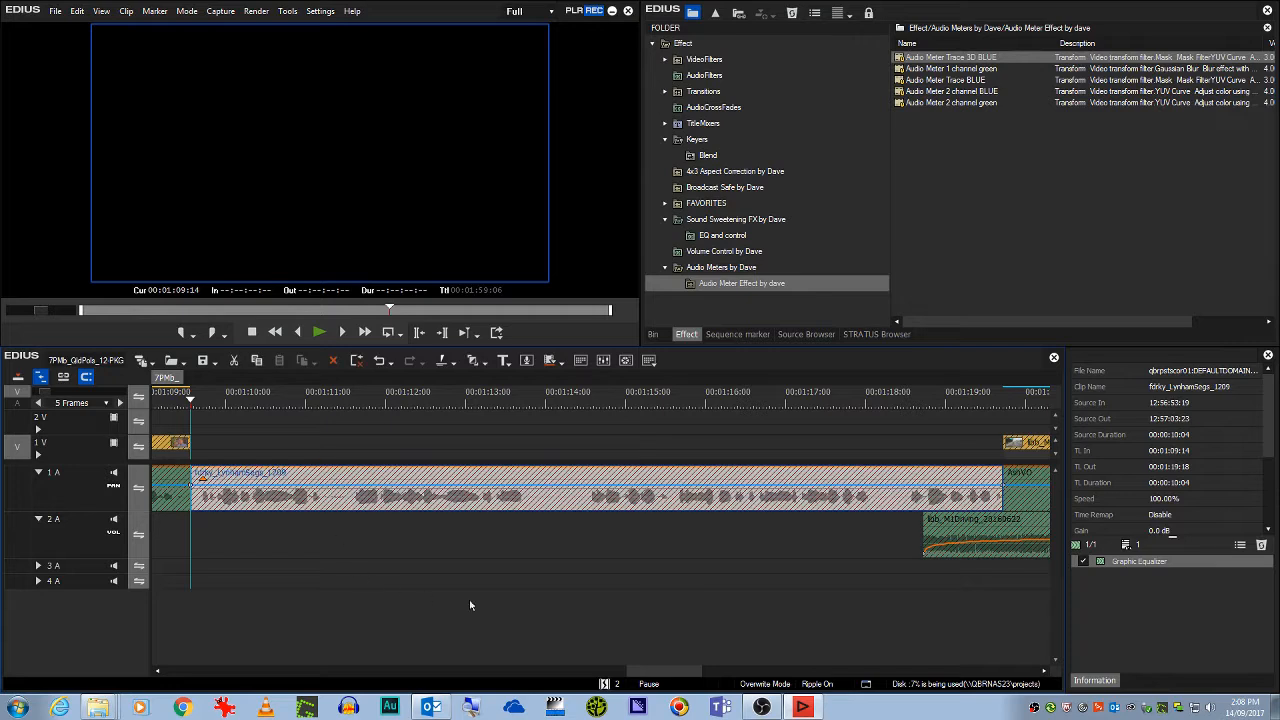
click(428, 528)
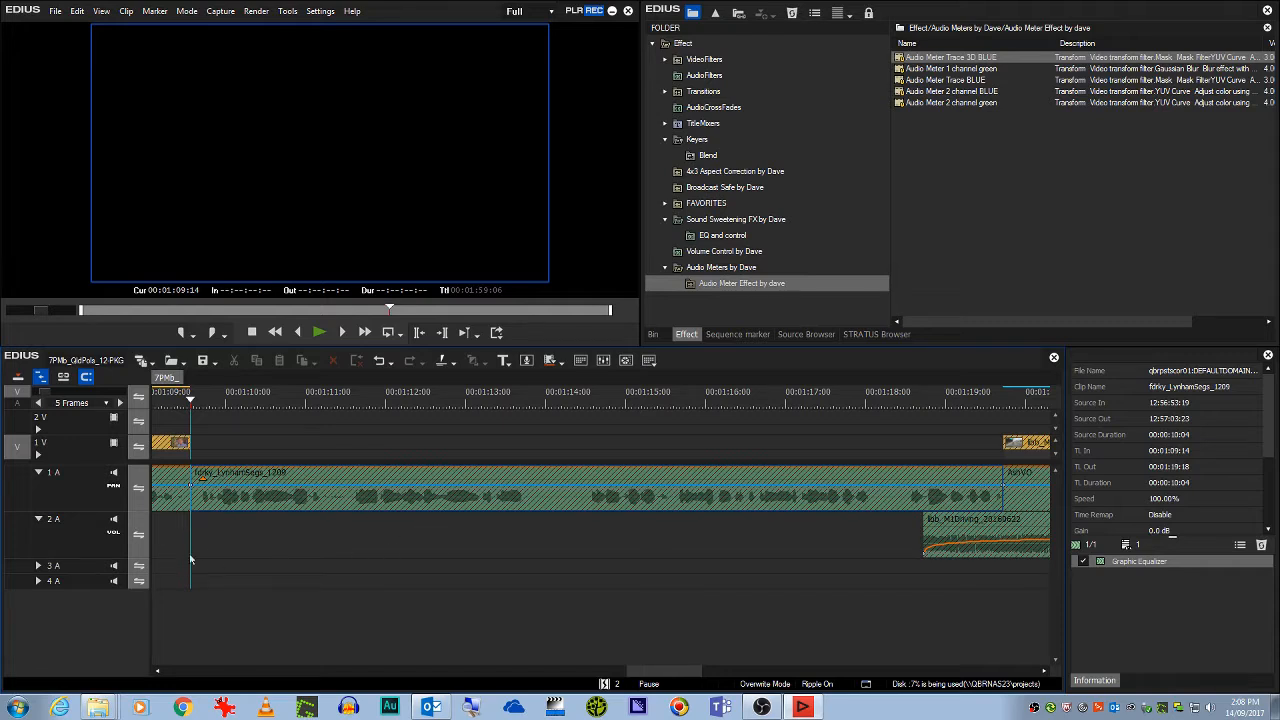
click(38, 473)
click(38, 473)
scroll(89, 528, up, 1)
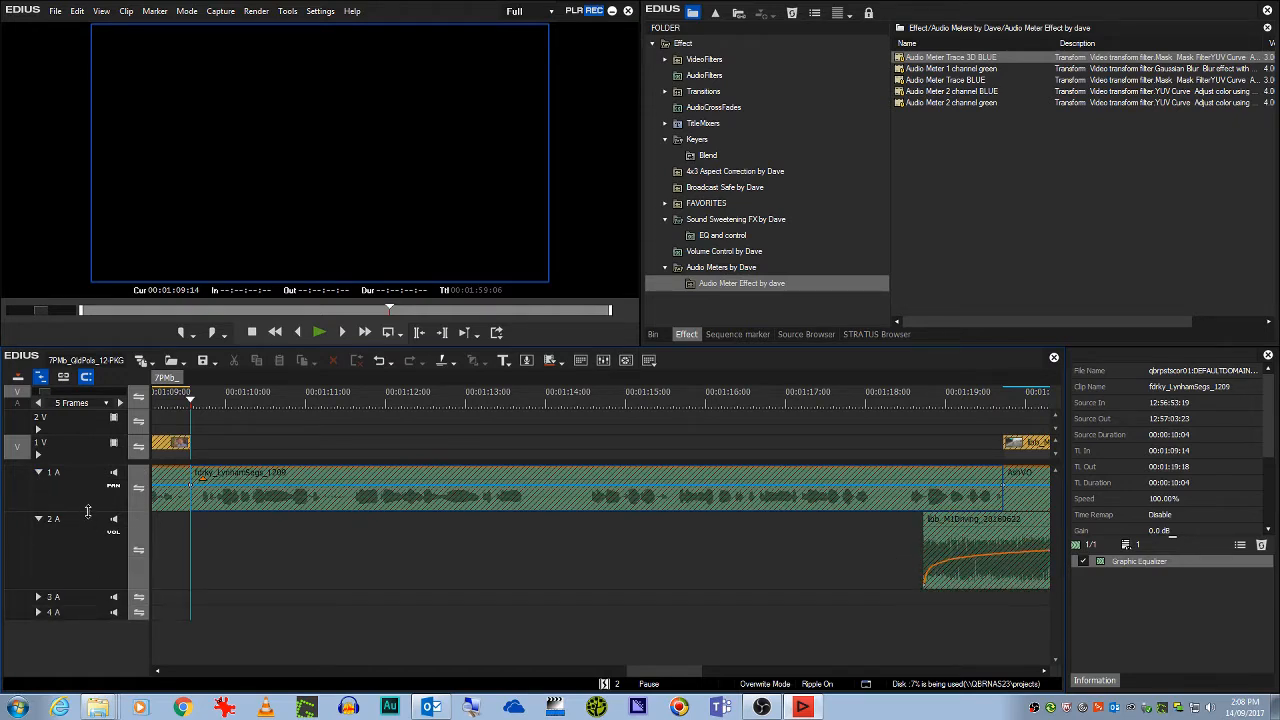
drag(88, 511, 90, 604)
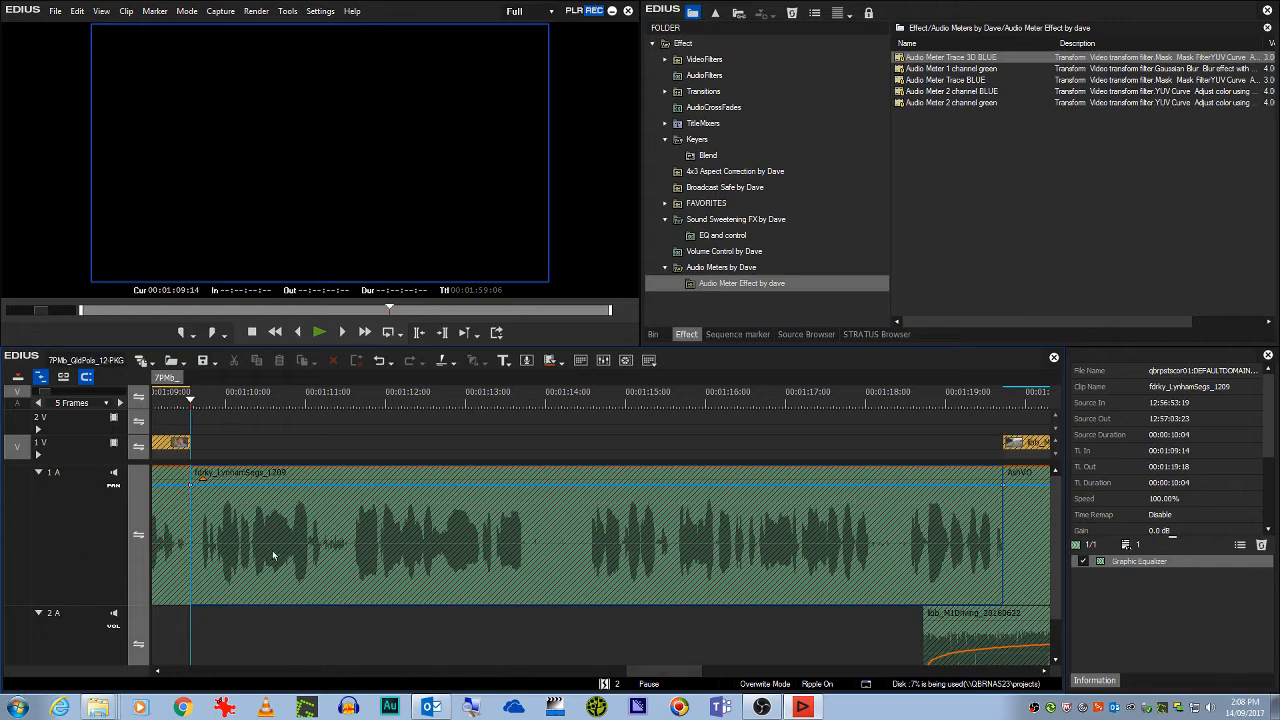
click(110, 498)
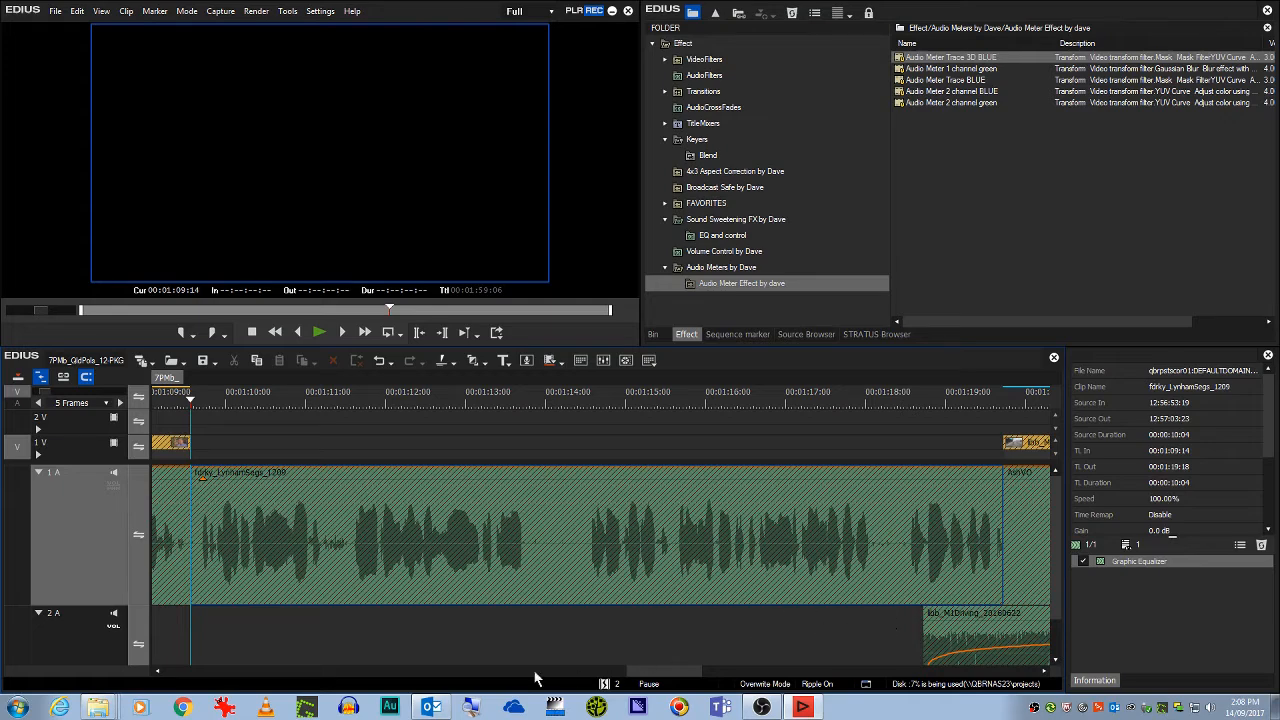
Launch the Snipping Tool and capture the 1A clip's waveform tightly from the clip's start to its end.
click(18, 708)
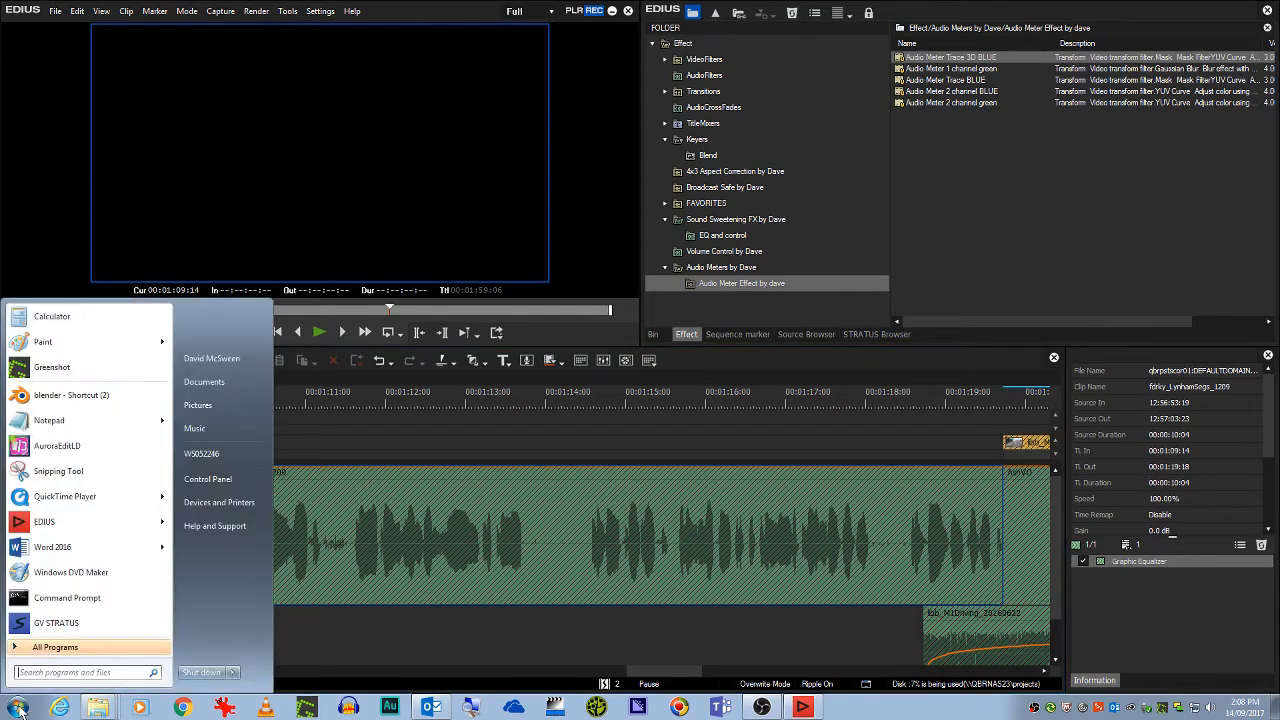
click(36, 672)
text(snip)
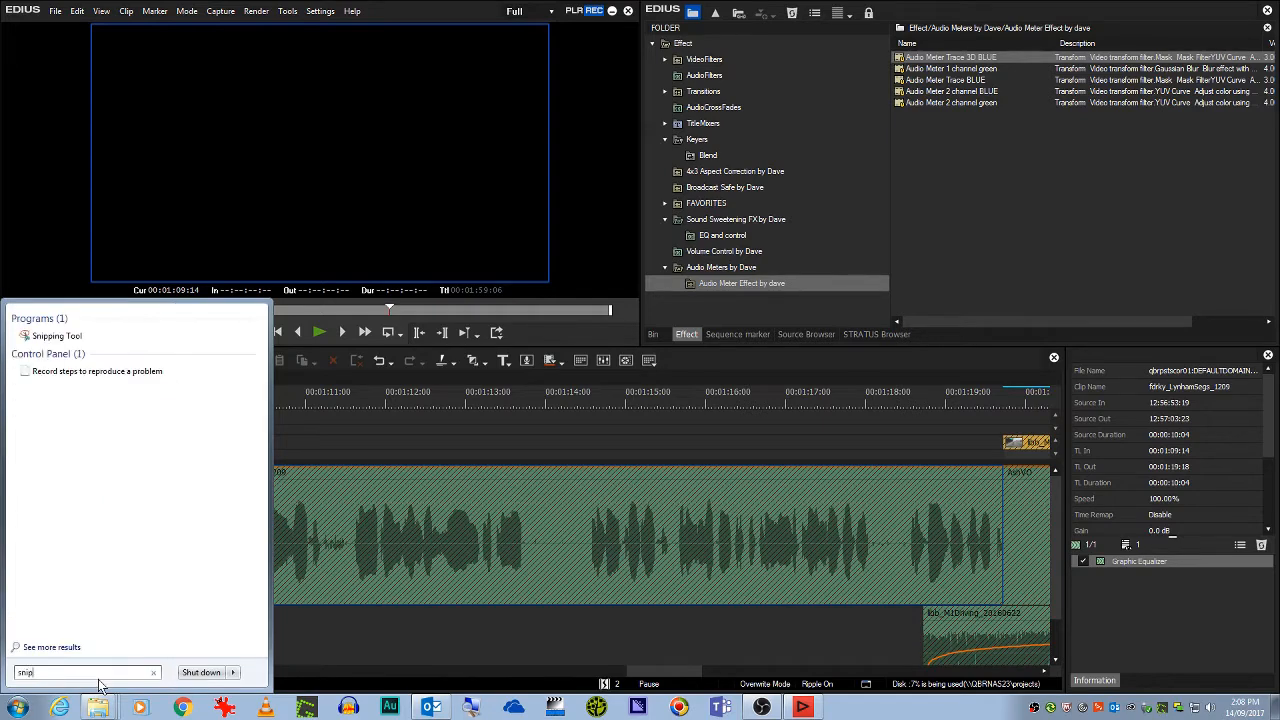
click(63, 338)
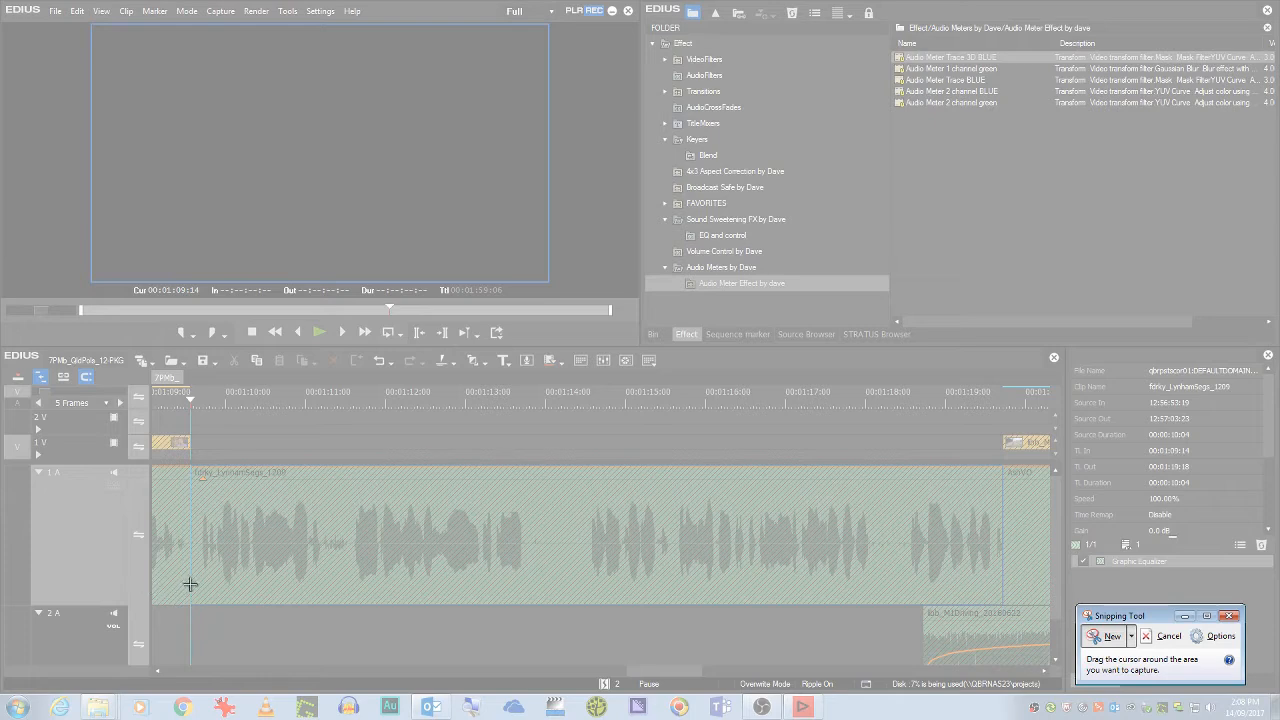
drag(190, 587, 1003, 493)
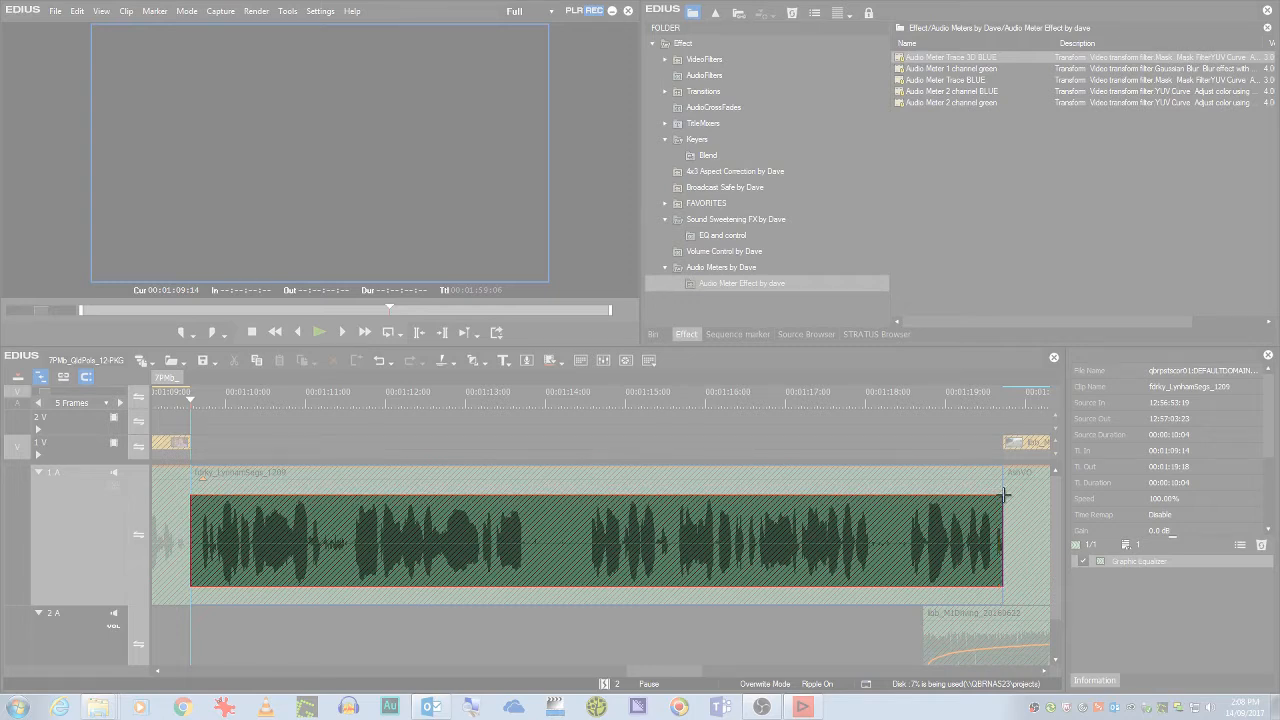
drag(1004, 494, 1003, 494)
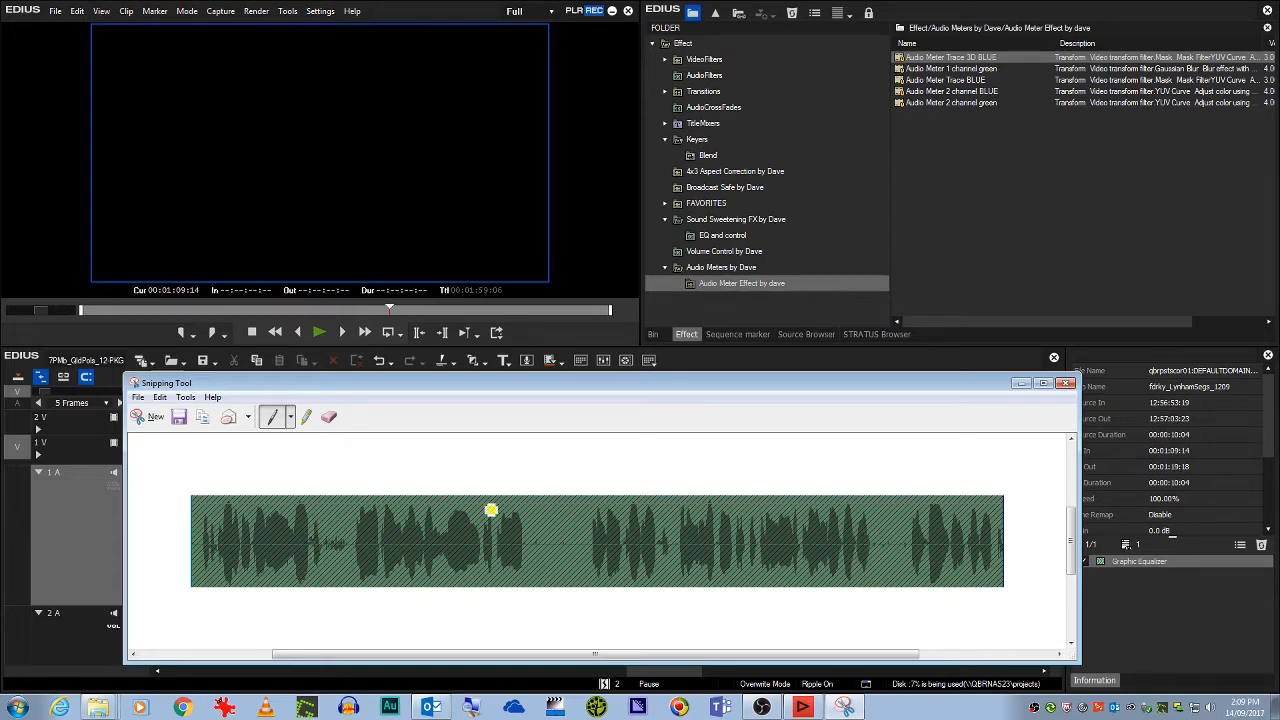
Save the snip as a JPEG named Wave in the 7PMb_QldPols_12-PKG folder, replacing the existing file, and close the Snipping Tool.
click(178, 425)
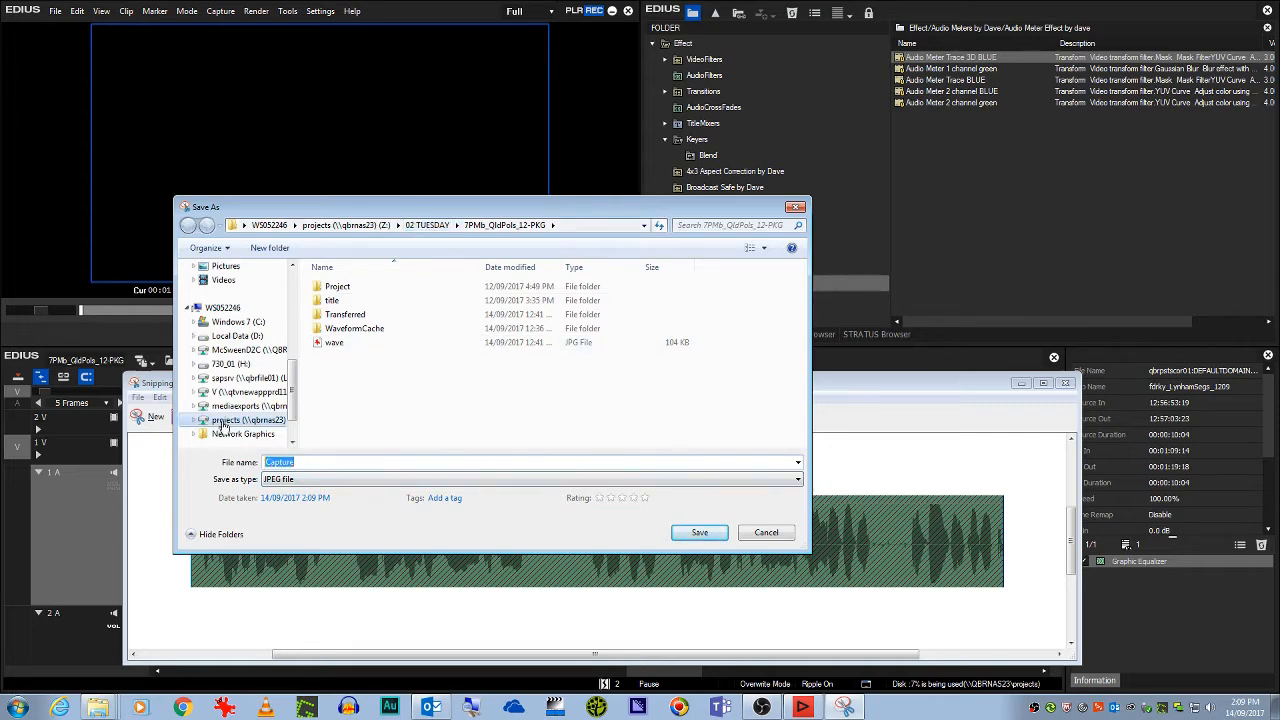
text(Wave)
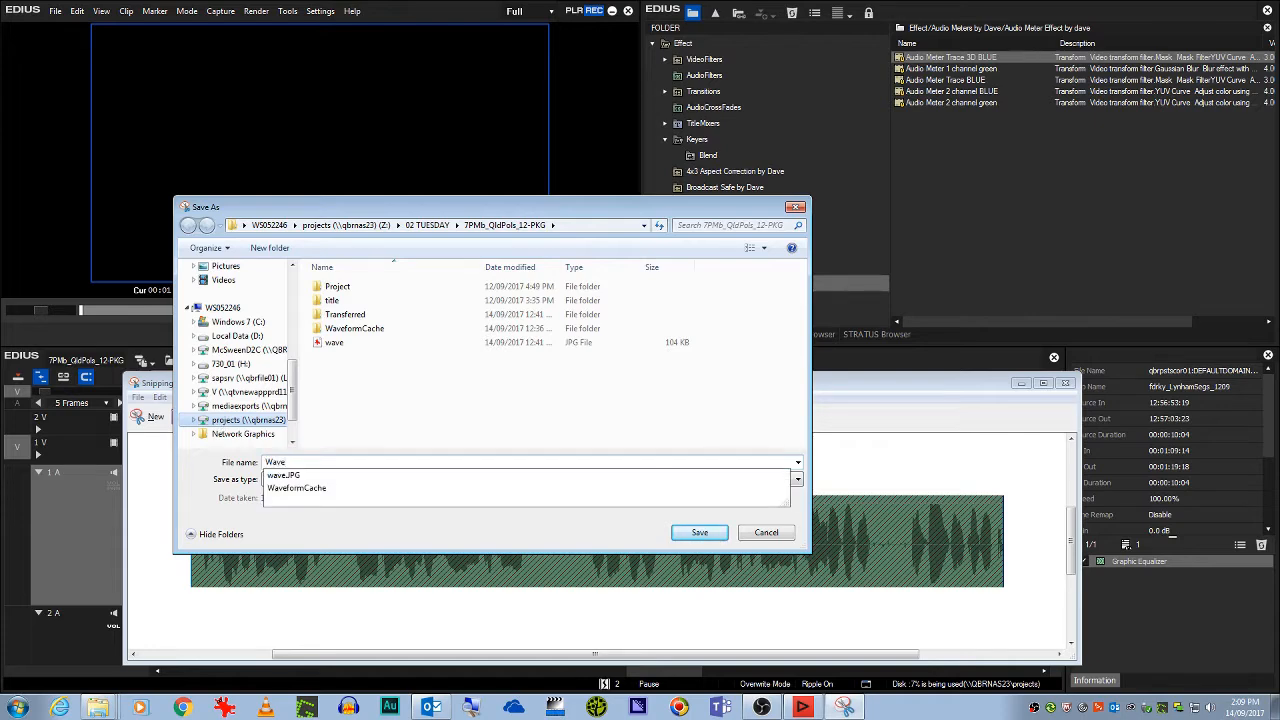
click(699, 533)
click(675, 354)
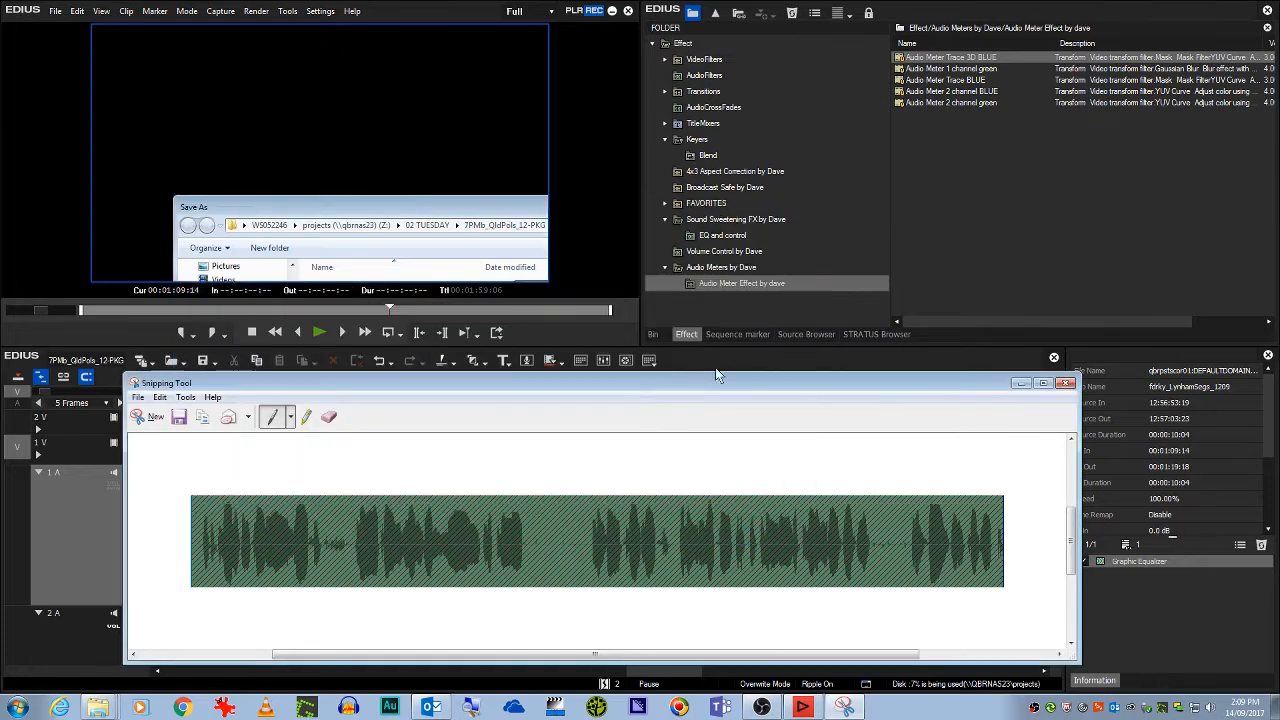
click(1066, 383)
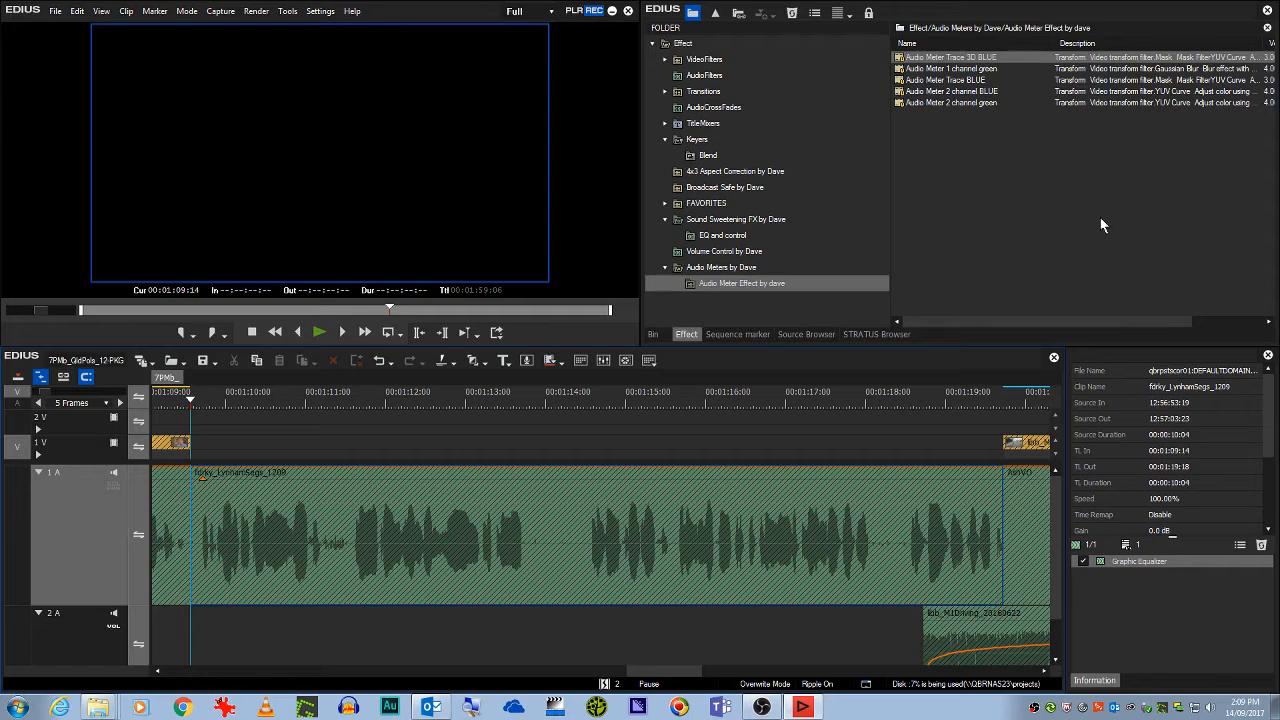
Add the wave JPG file from the project folder to the Other media bin.
click(653, 335)
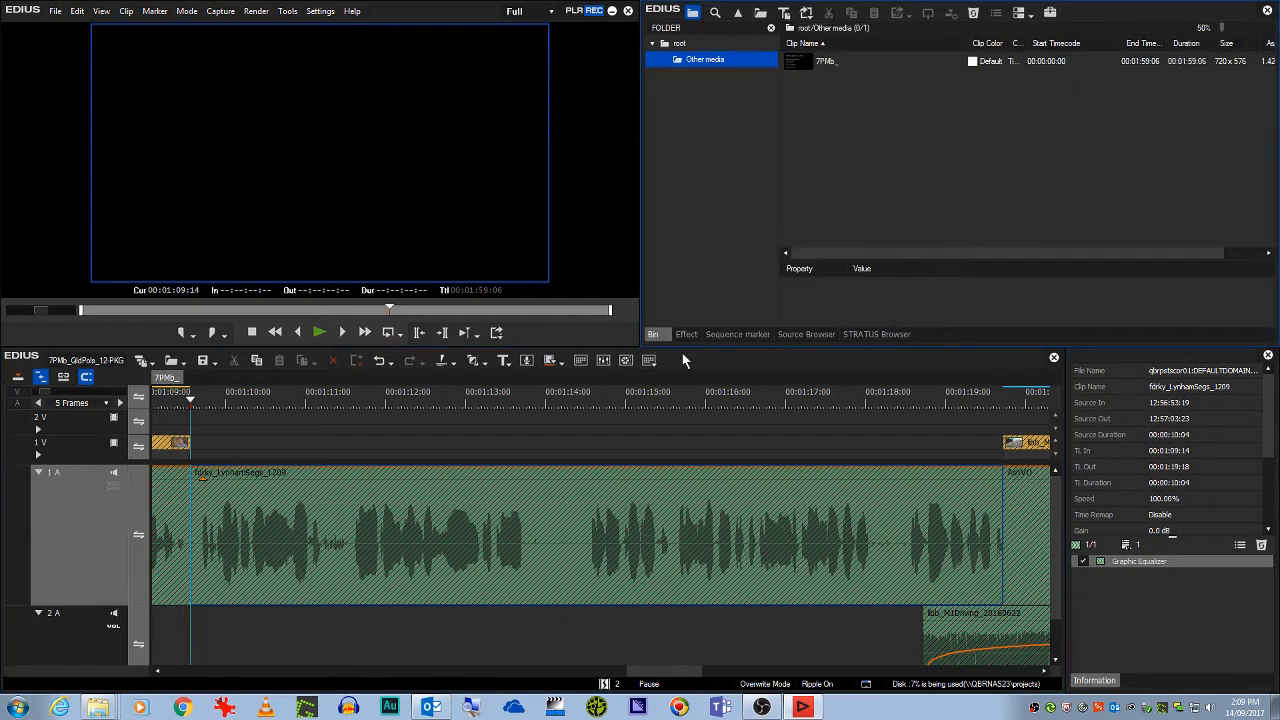
right_click(813, 117)
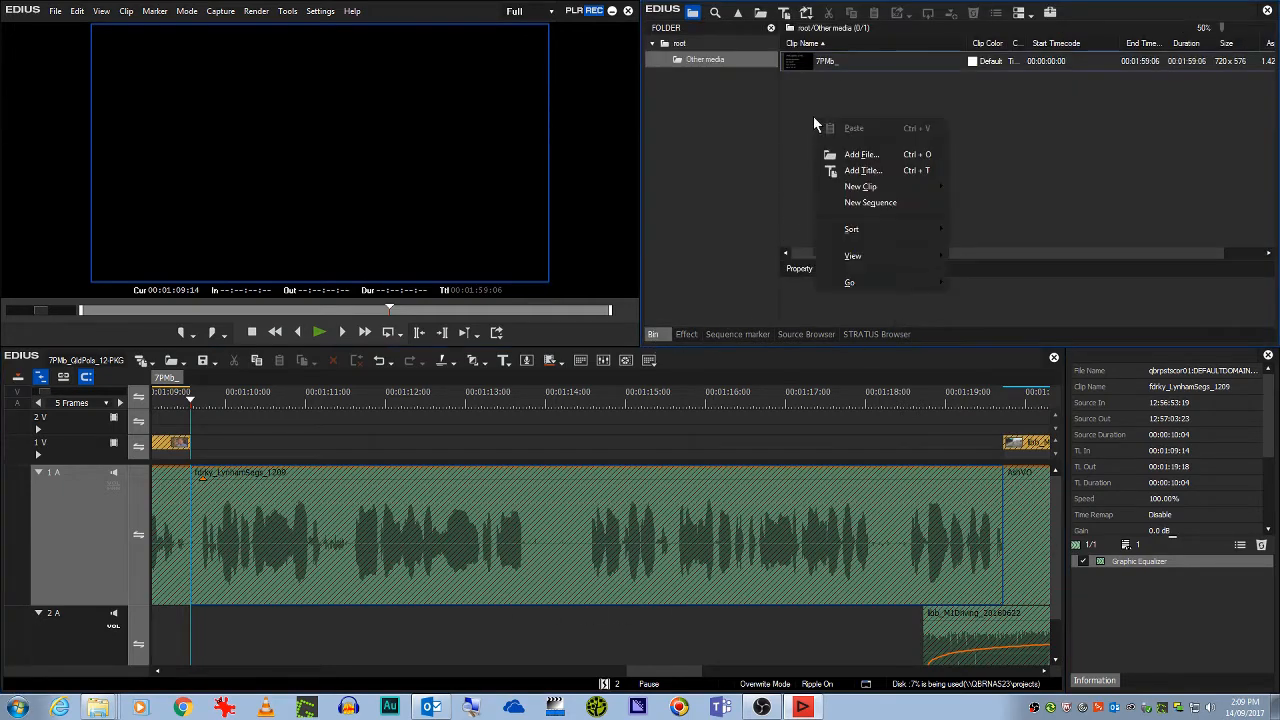
click(893, 158)
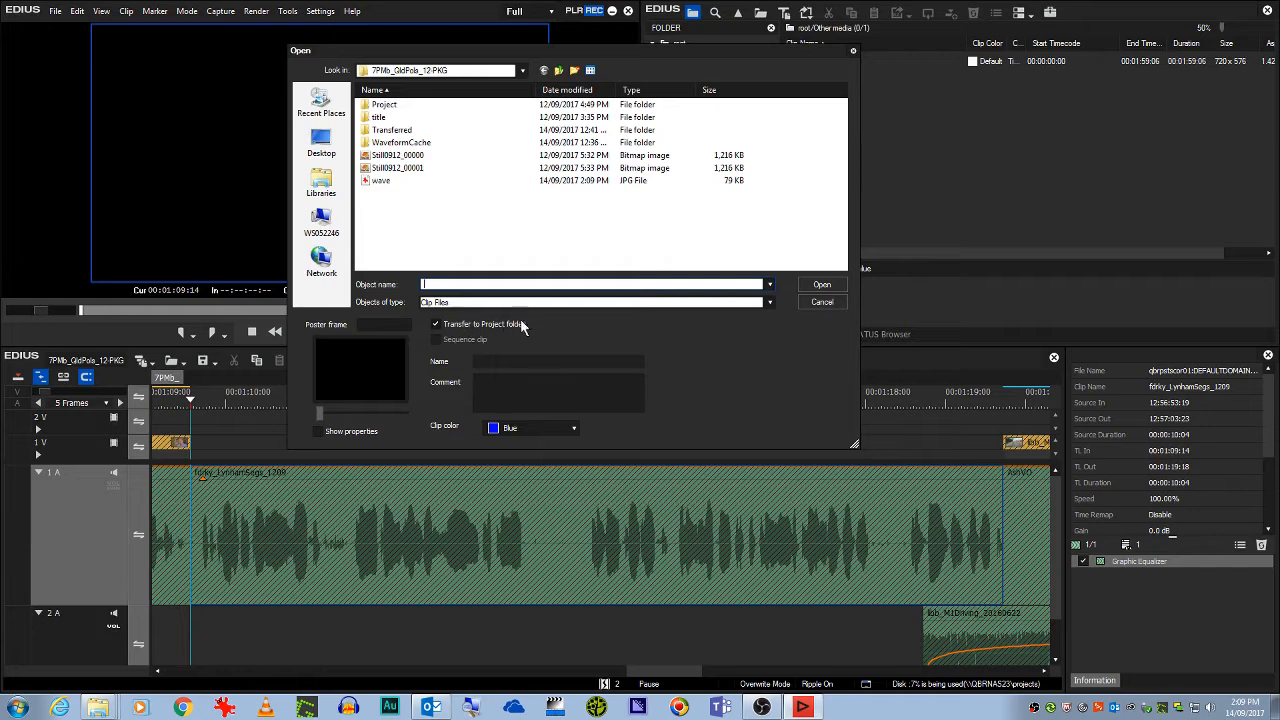
click(382, 181)
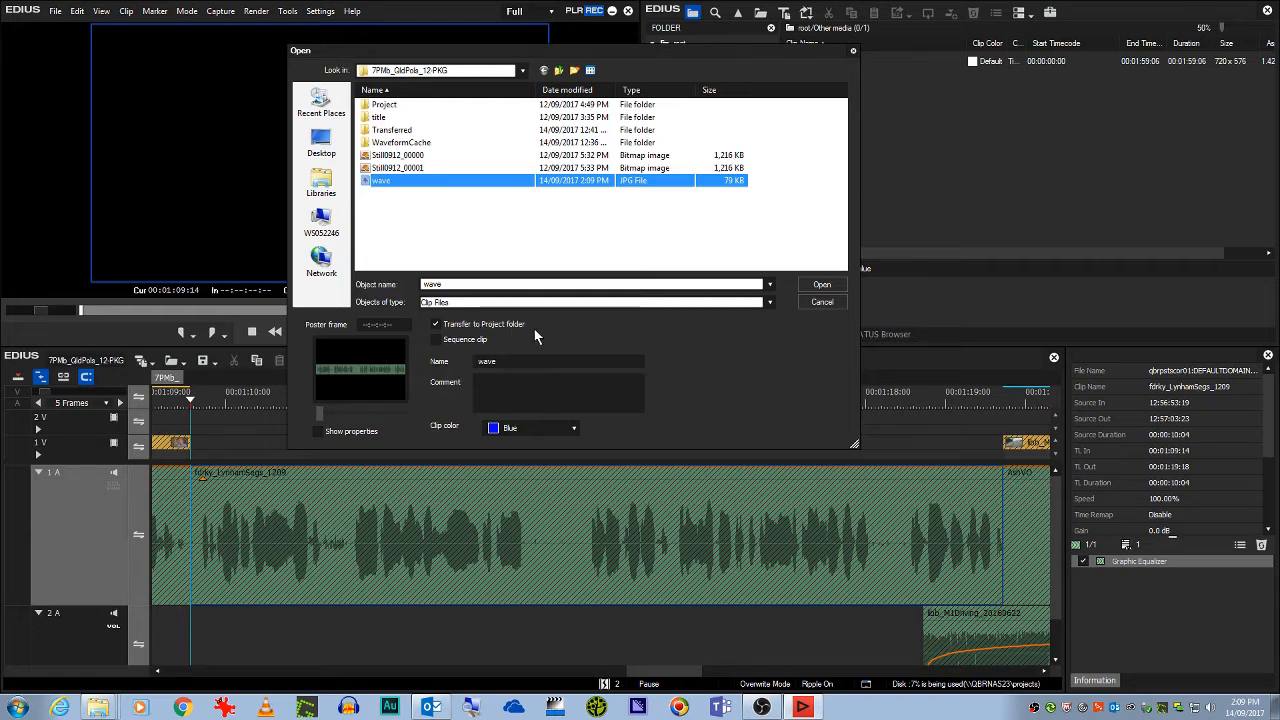
click(821, 285)
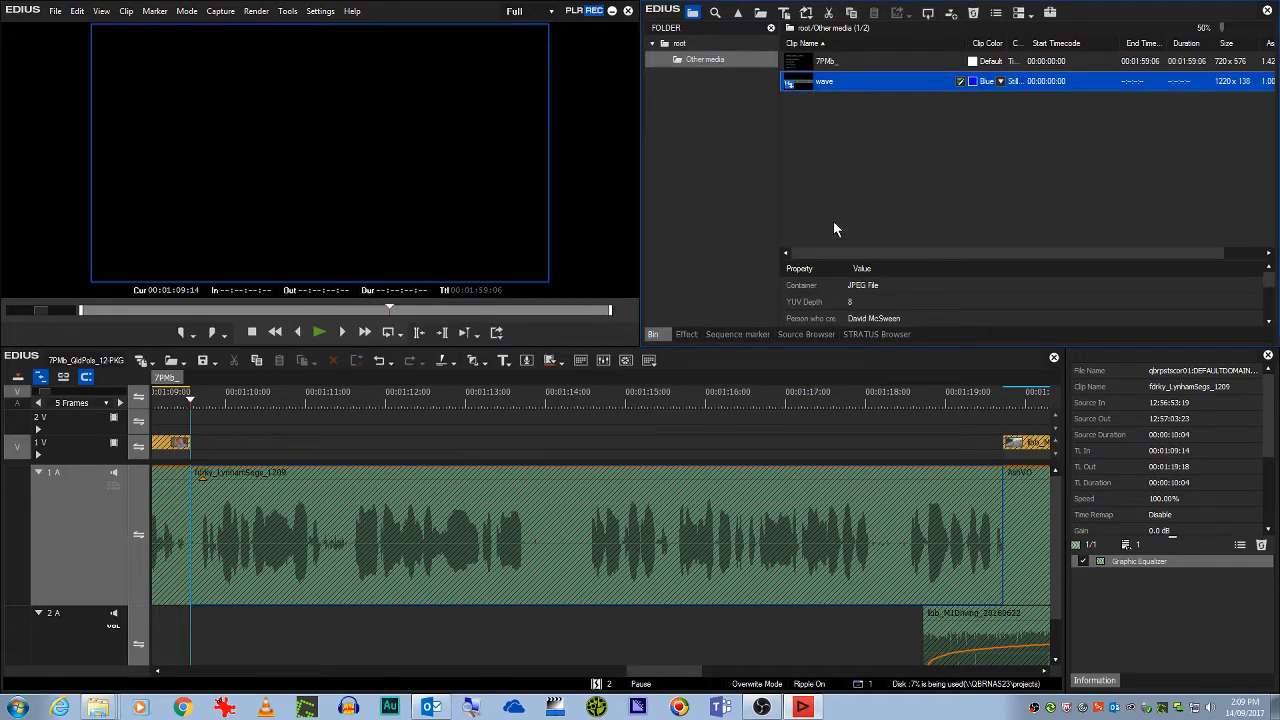
Place the wave still on track 2V at the playhead and extend it to the end of the audio clip at 00:01:19:18.
drag(792, 86, 193, 428)
drag(601, 424, 1004, 436)
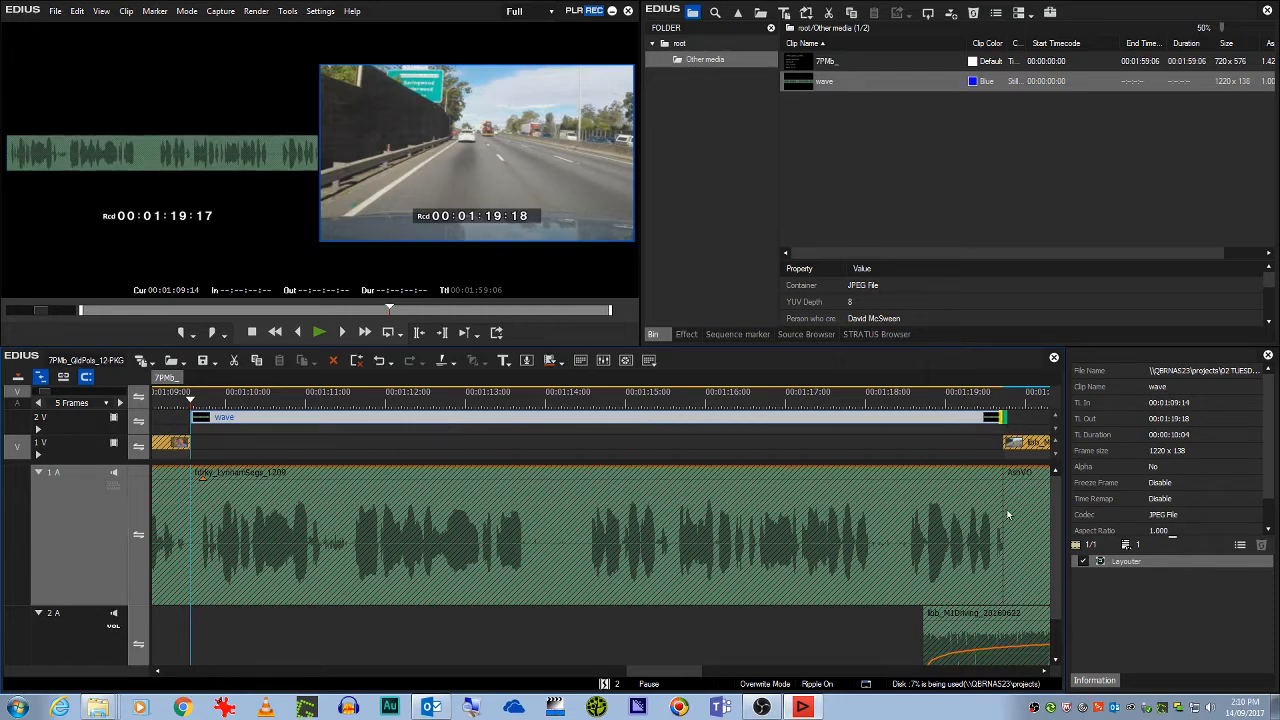
Apply the Audio Meter 1 channel green preset from the Audio Meter Effect by dave folder to the wave clip on track 2V.
click(745, 508)
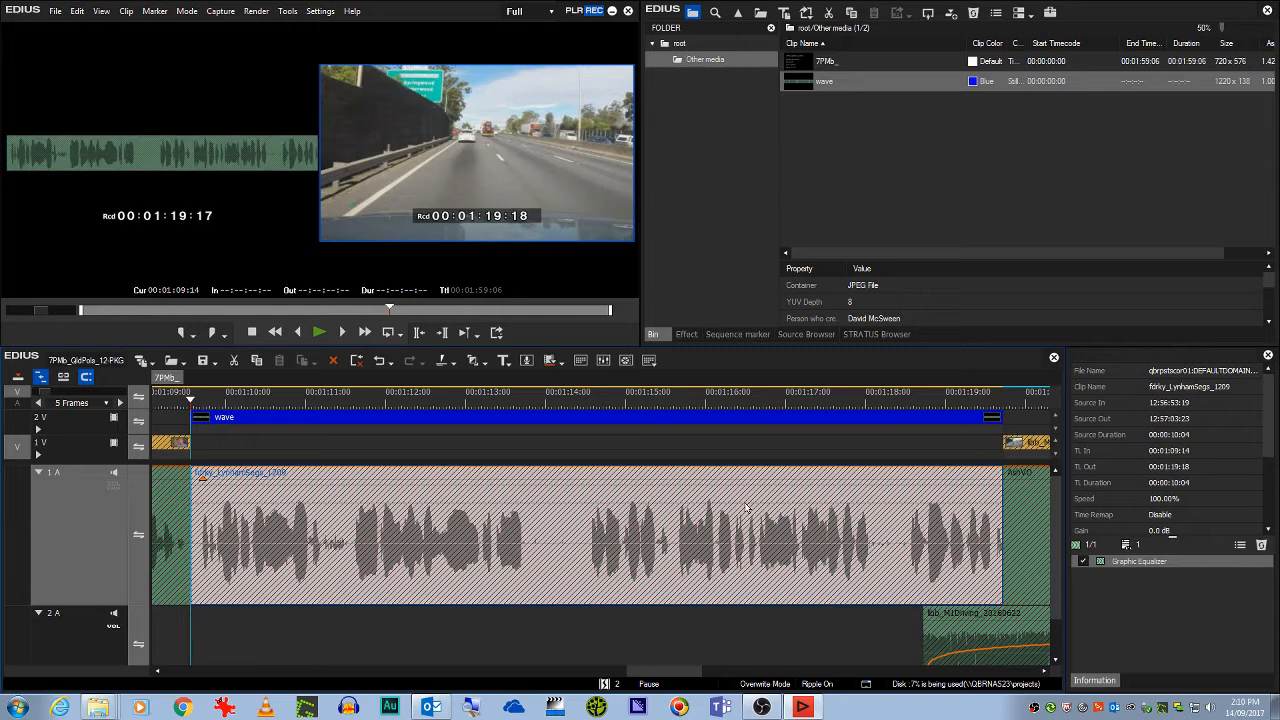
click(446, 416)
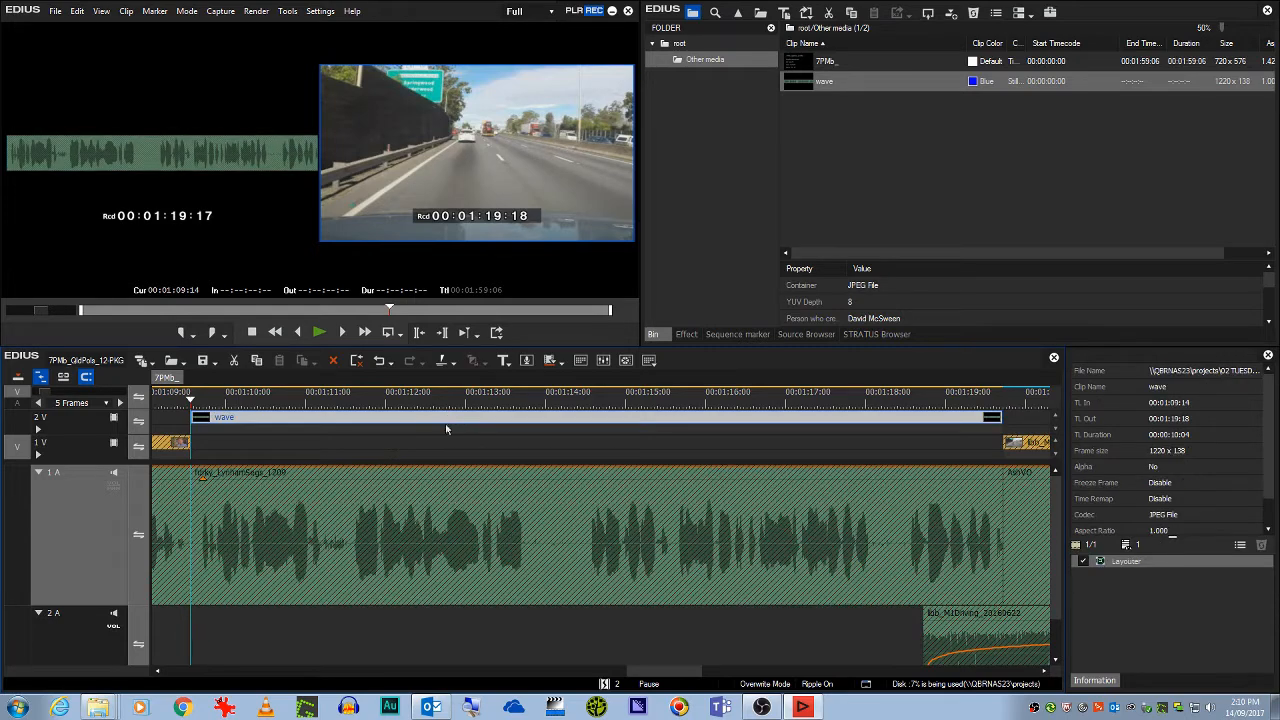
click(688, 333)
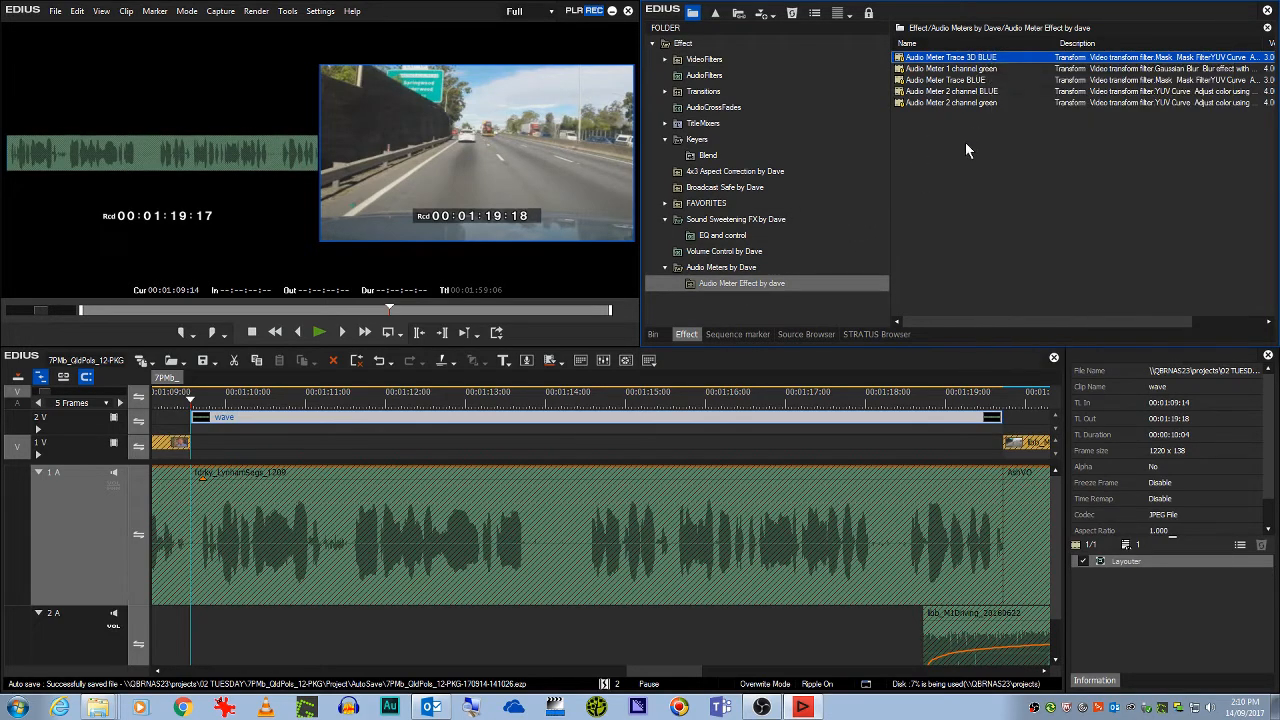
click(976, 81)
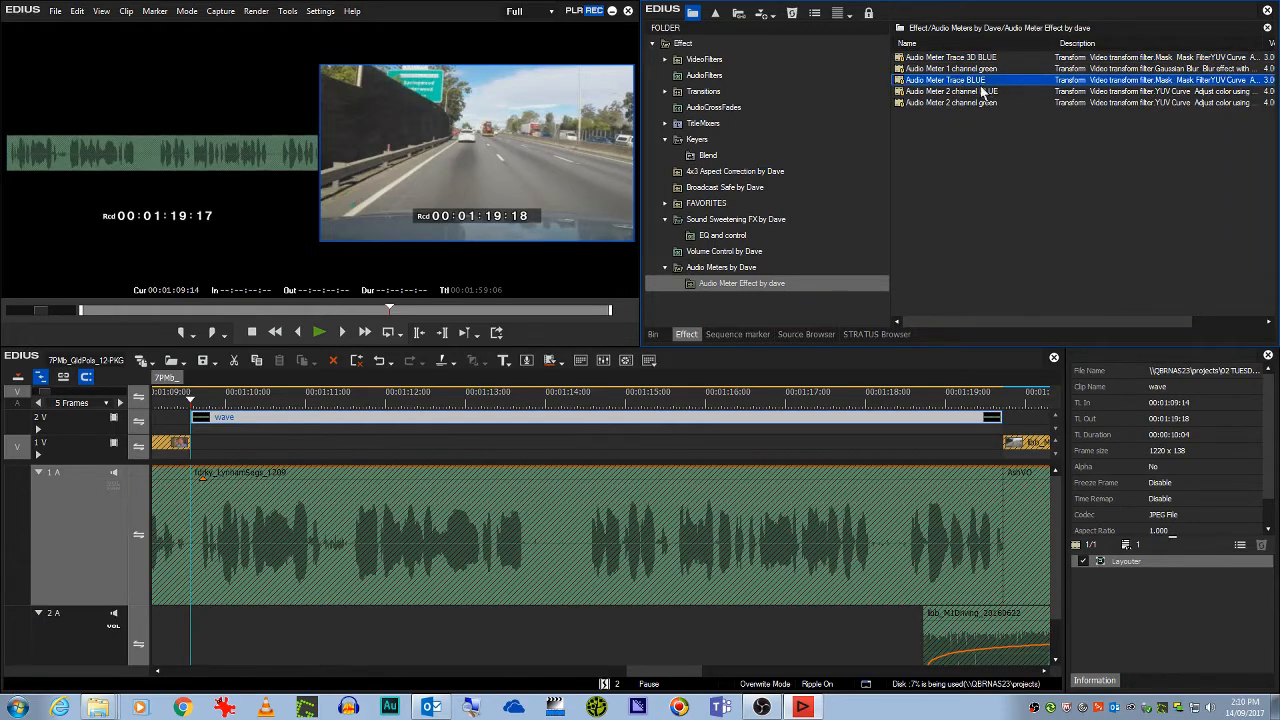
click(950, 68)
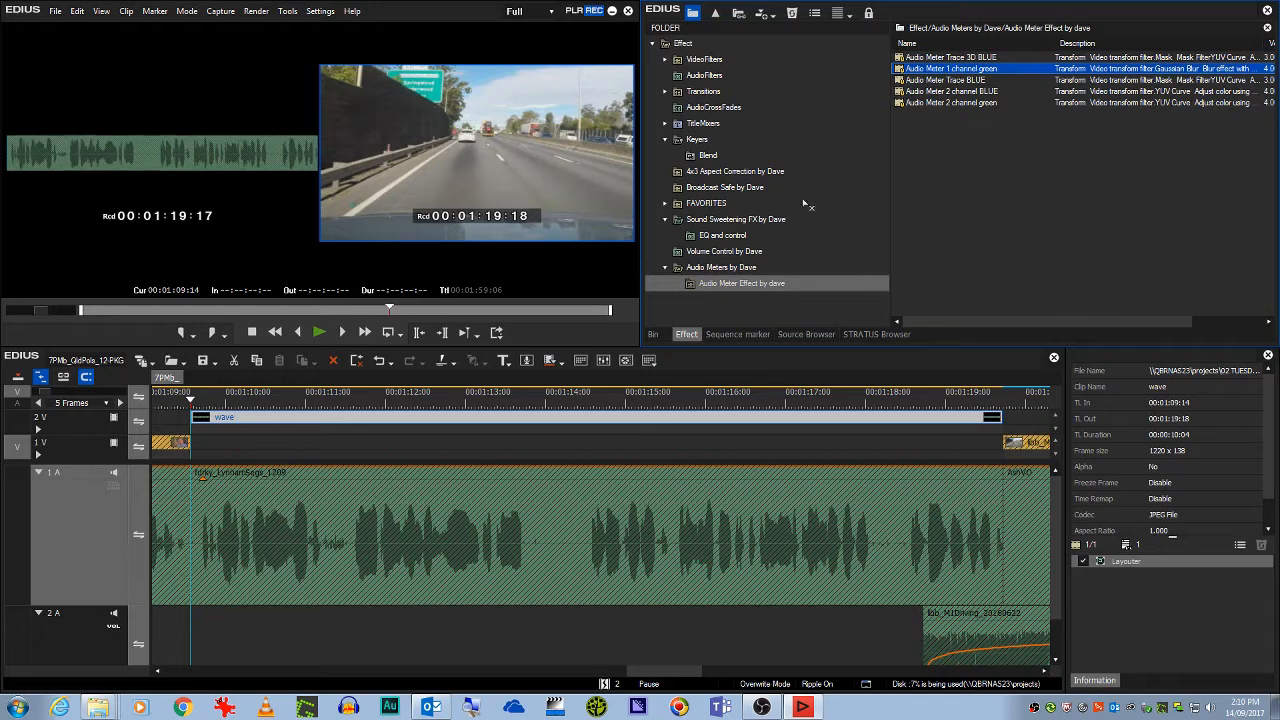
drag(806, 205, 375, 413)
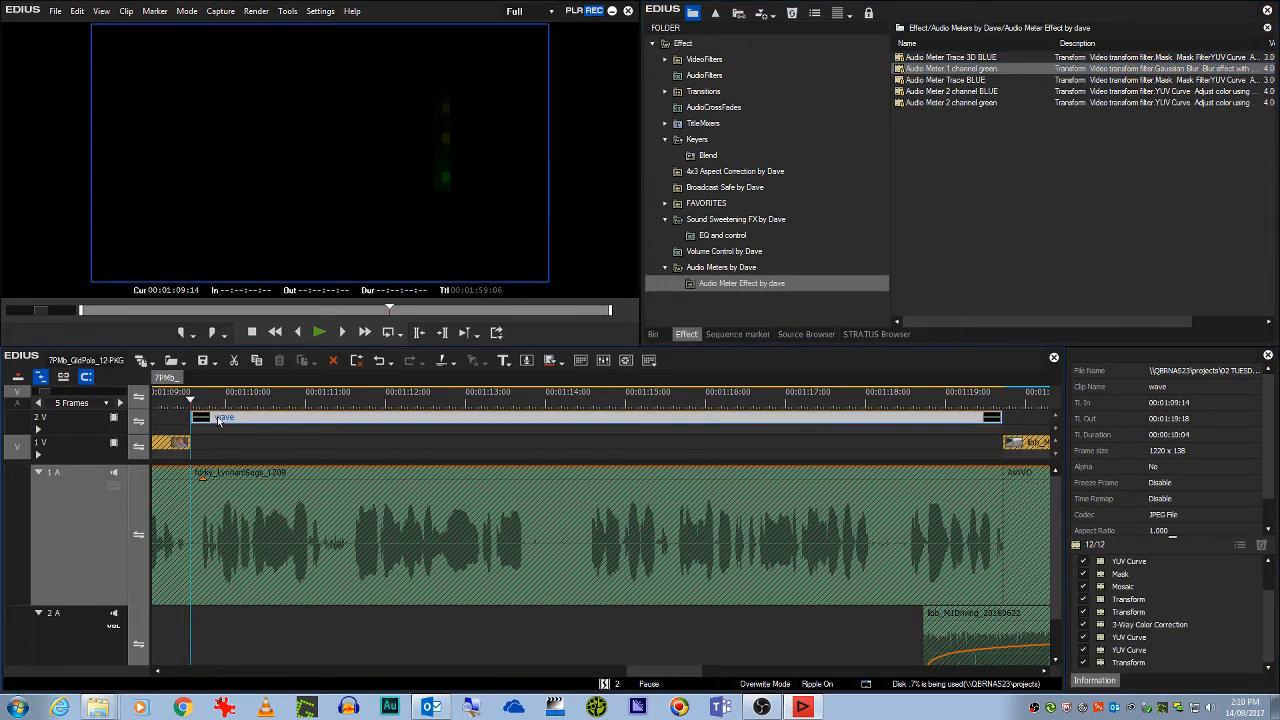
Play the green meter over the wave clip, stop playback and step forward through the following frames.
key(space)
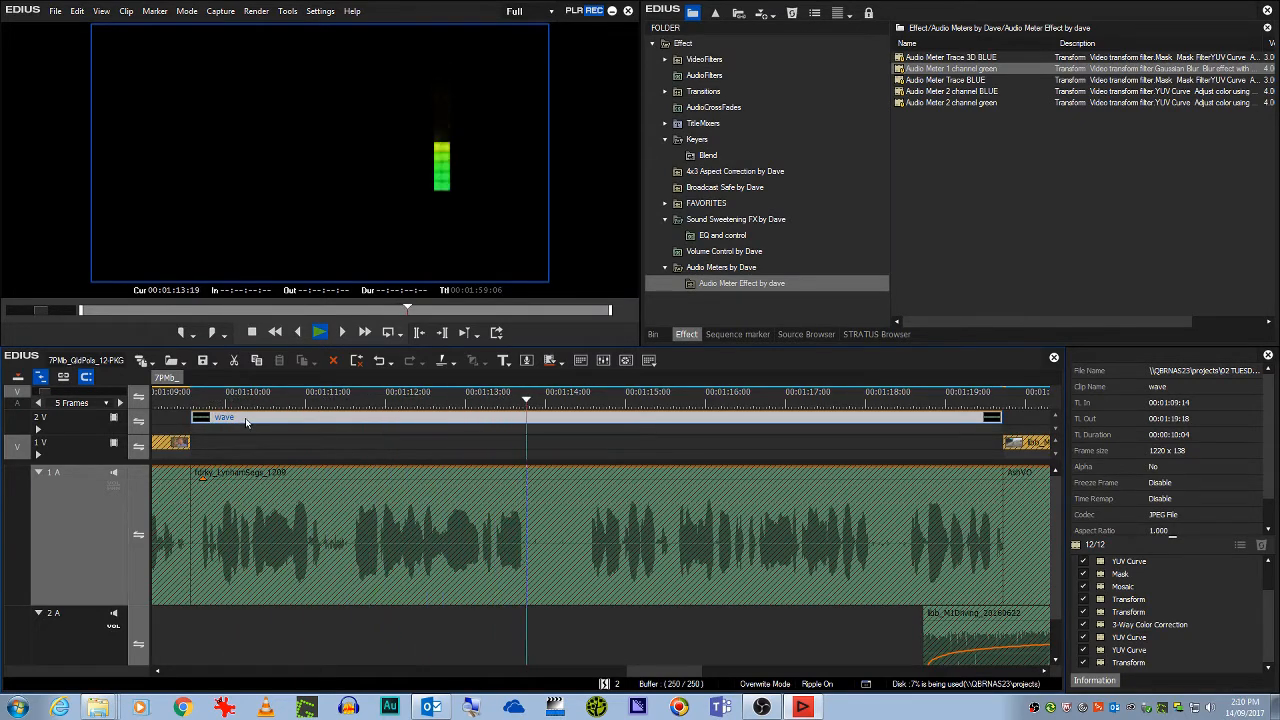
key(space)
key(Right)
key(Right)
key(Right)
key(Right)
key(Right)
key(Right)
key(Right)
key(Right)
key(Right)
key(Right)
key(Right)
key(Right)
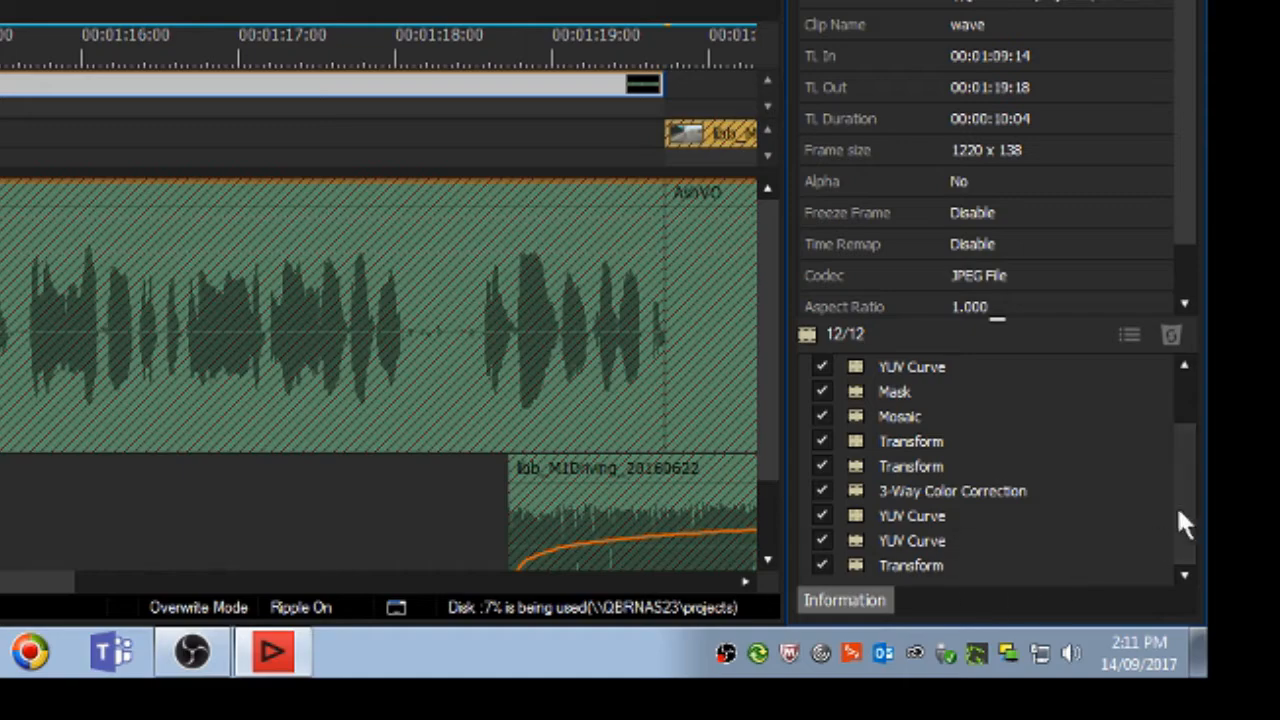
In the green meter's first Transform filter, move the last crop and anchor keyframes to the end of the clip and check the final frame.
drag(1178, 511, 1184, 403)
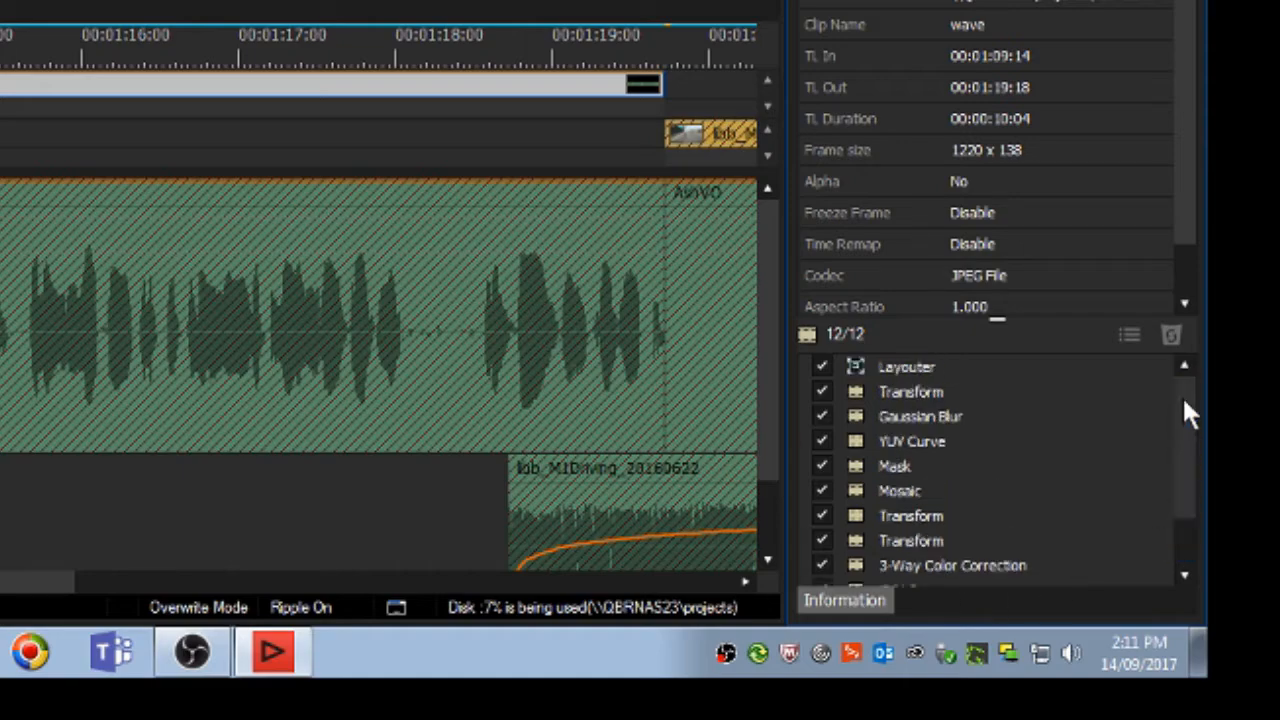
click(896, 393)
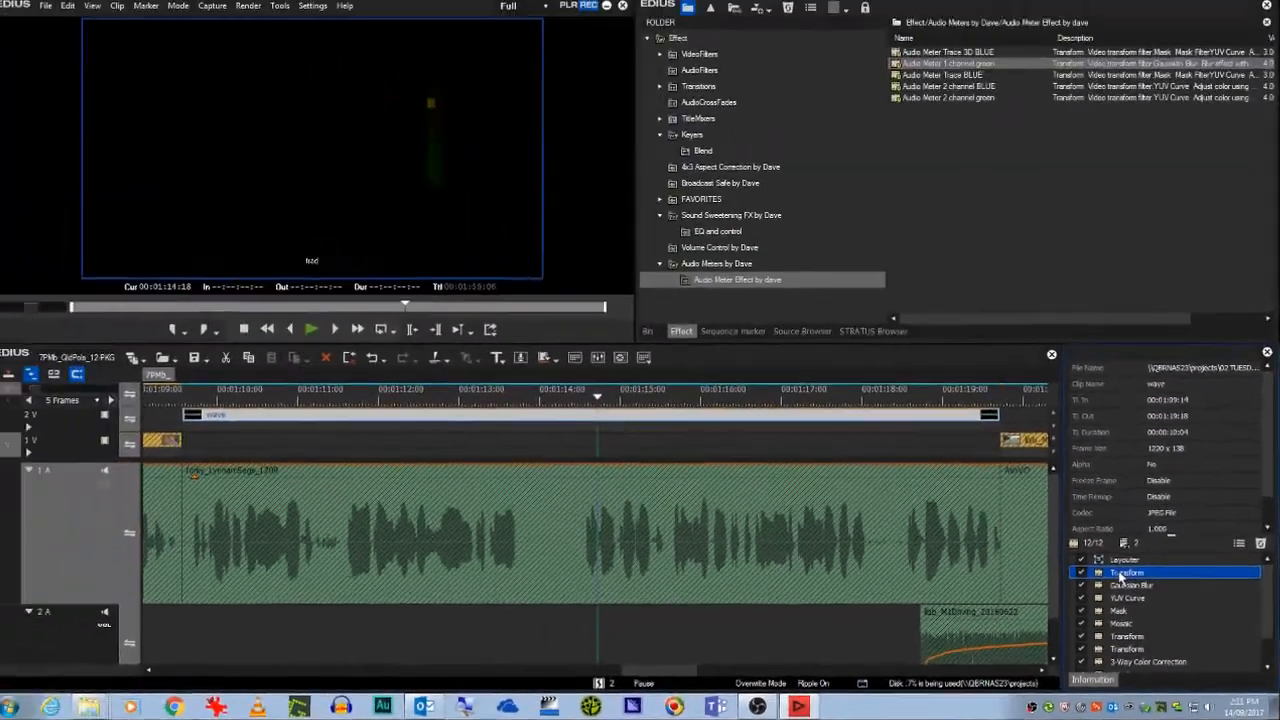
double_click(1123, 577)
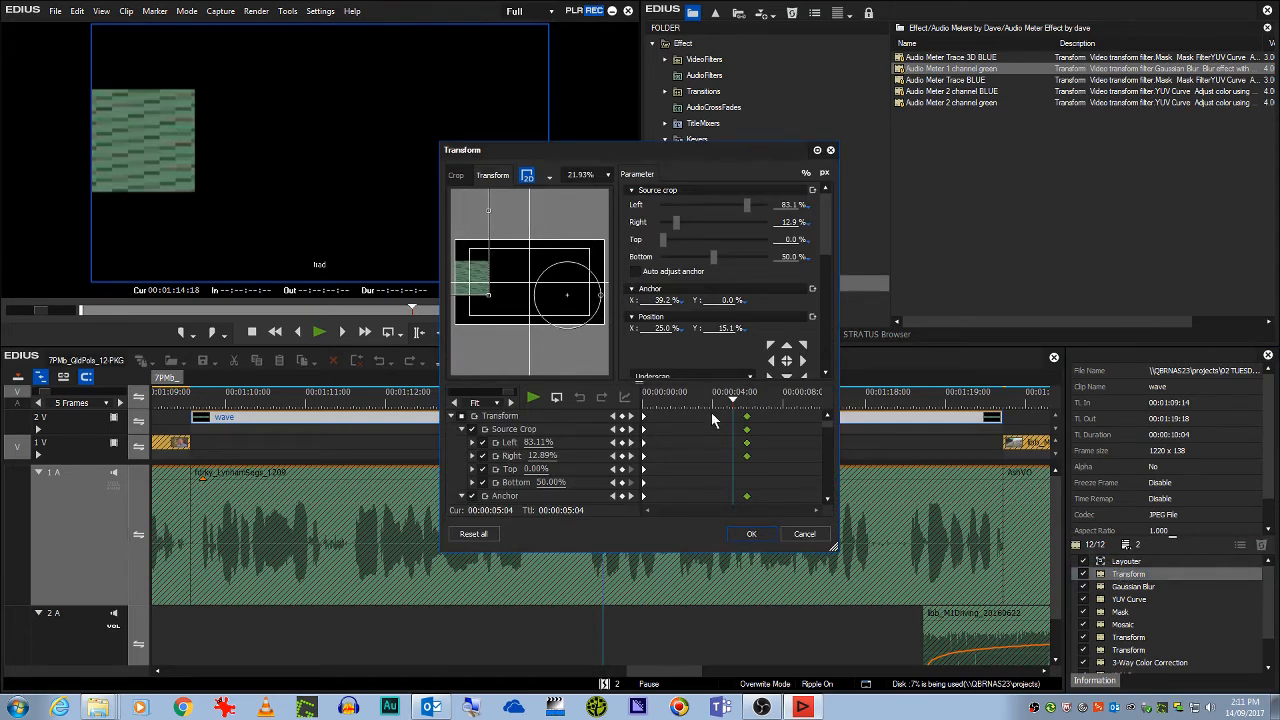
click(745, 418)
drag(746, 418, 834, 428)
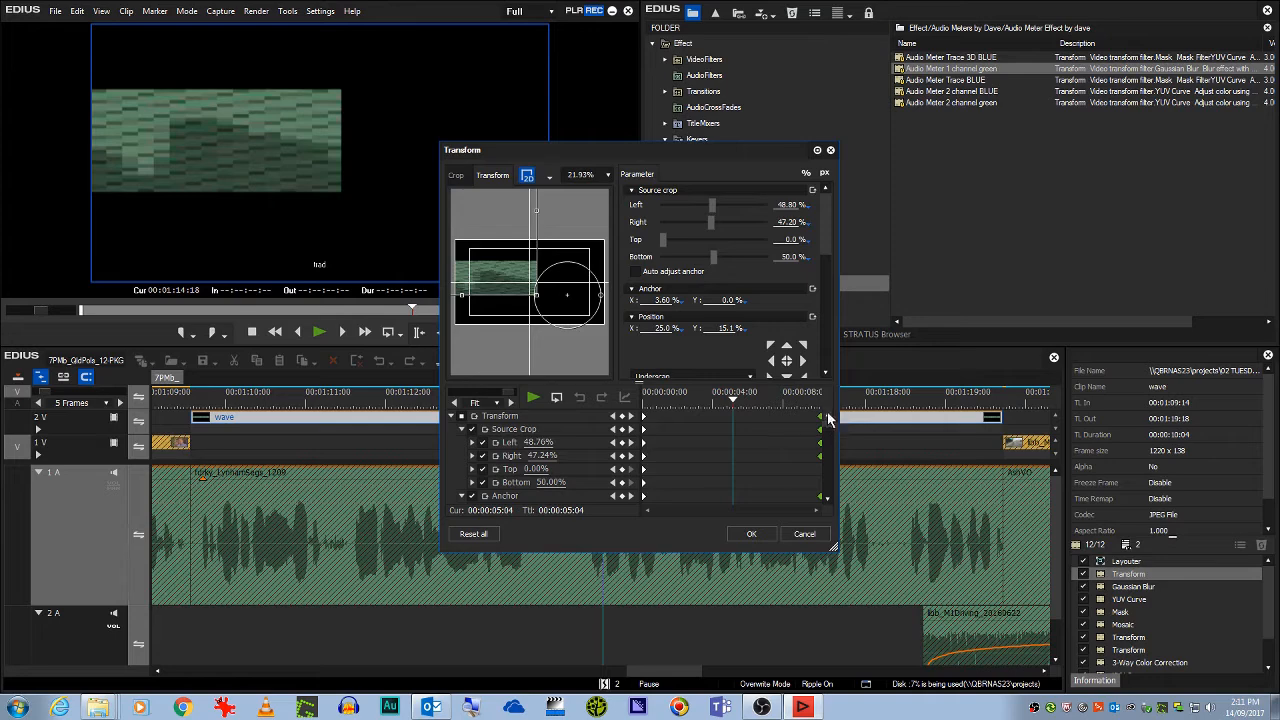
drag(734, 396, 818, 410)
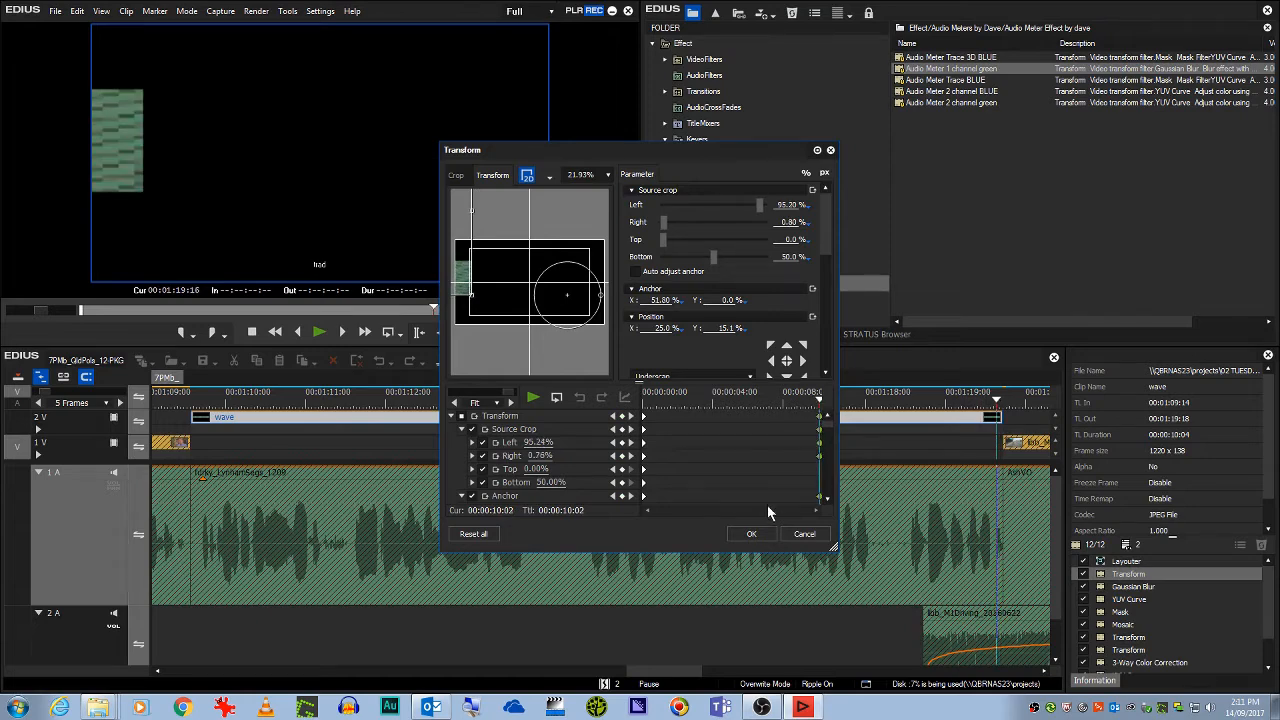
click(752, 534)
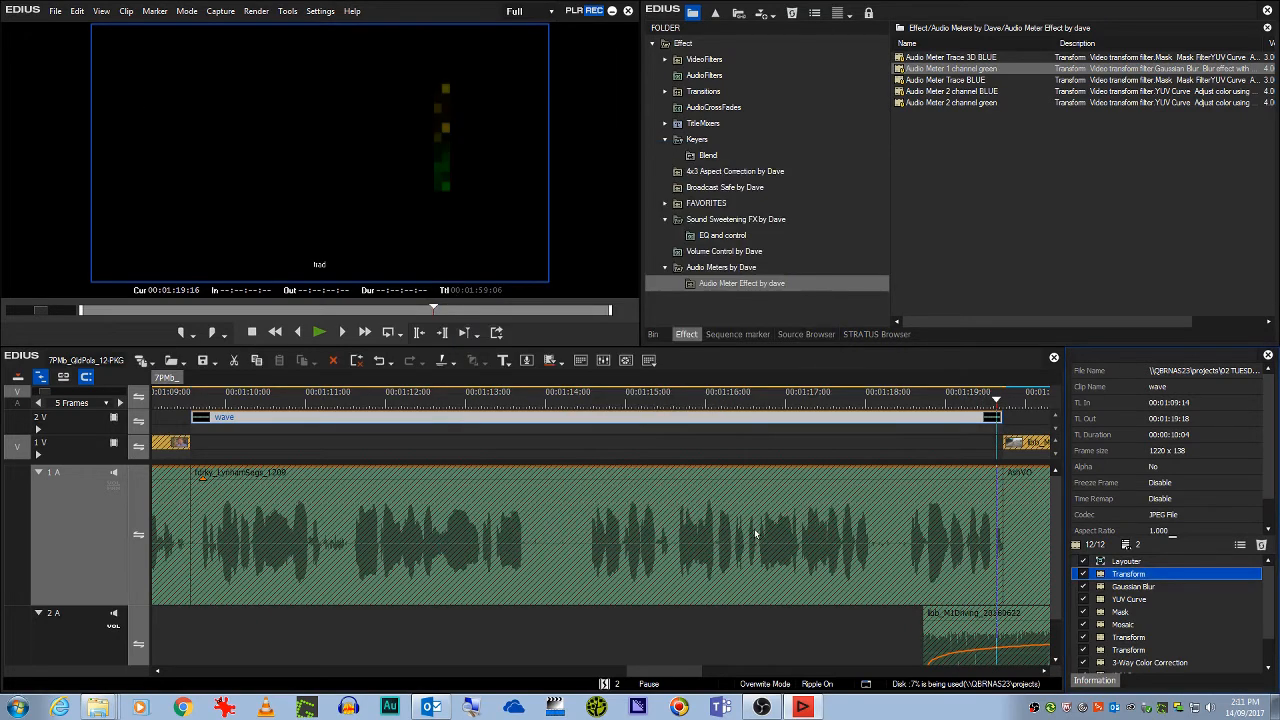
Play the green meter from the start of the wave clip to its end, then scrub through the clip's earlier part.
click(194, 402)
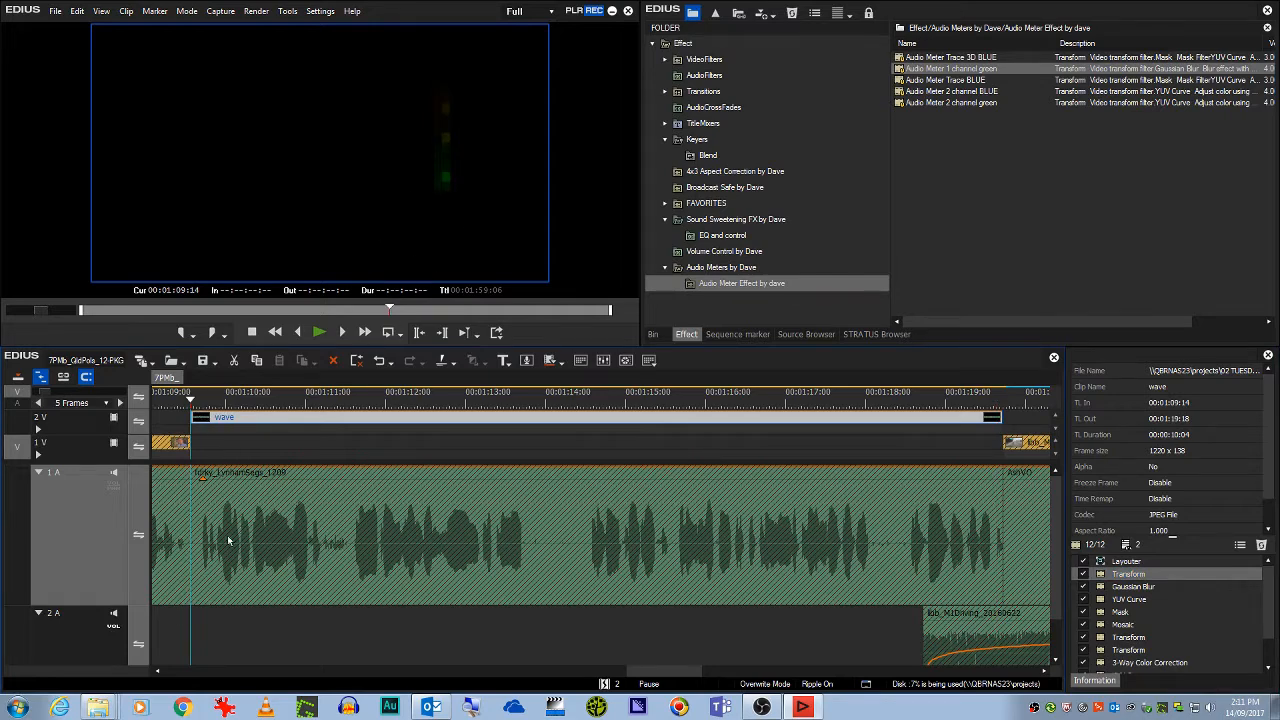
key(space)
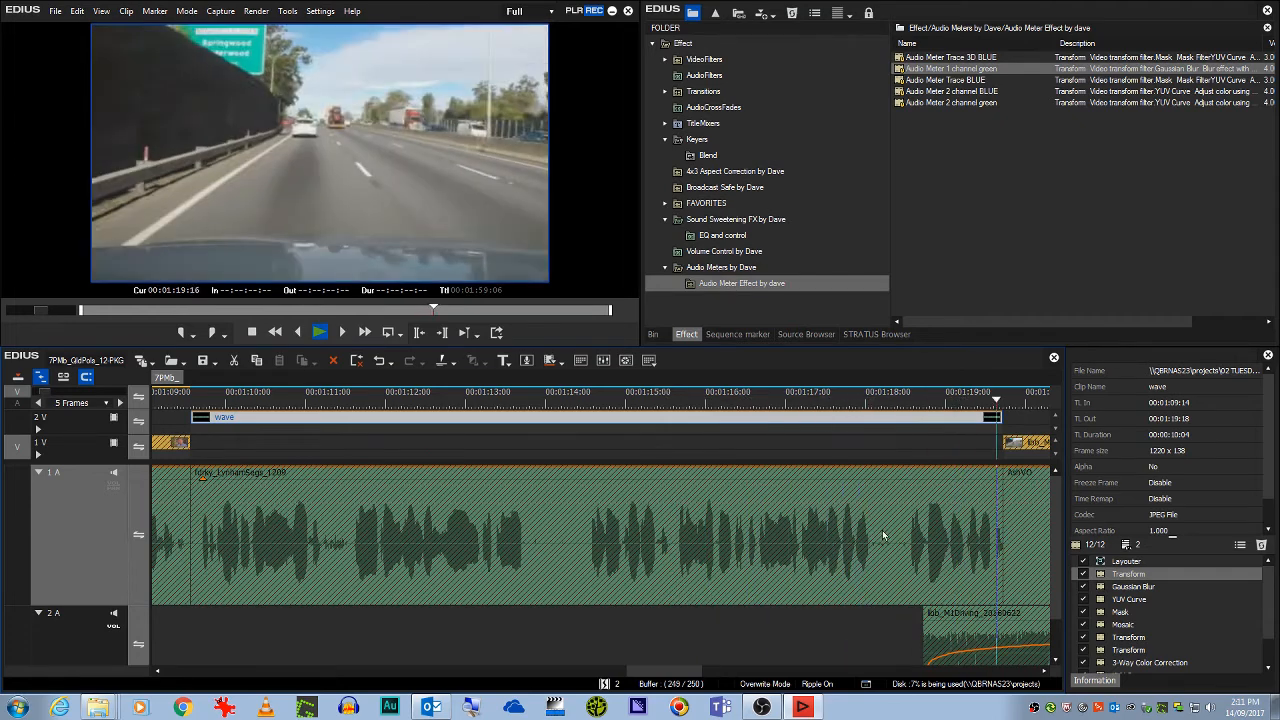
key(space)
click(330, 400)
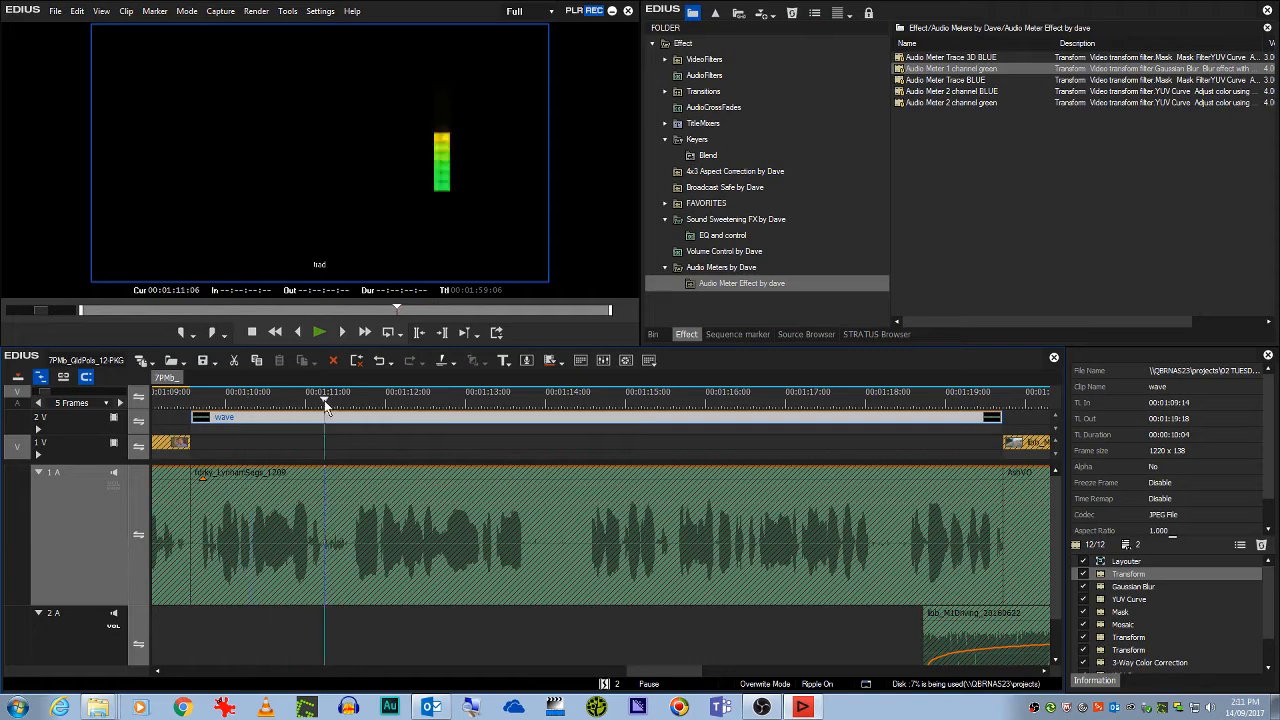
drag(327, 401, 433, 425)
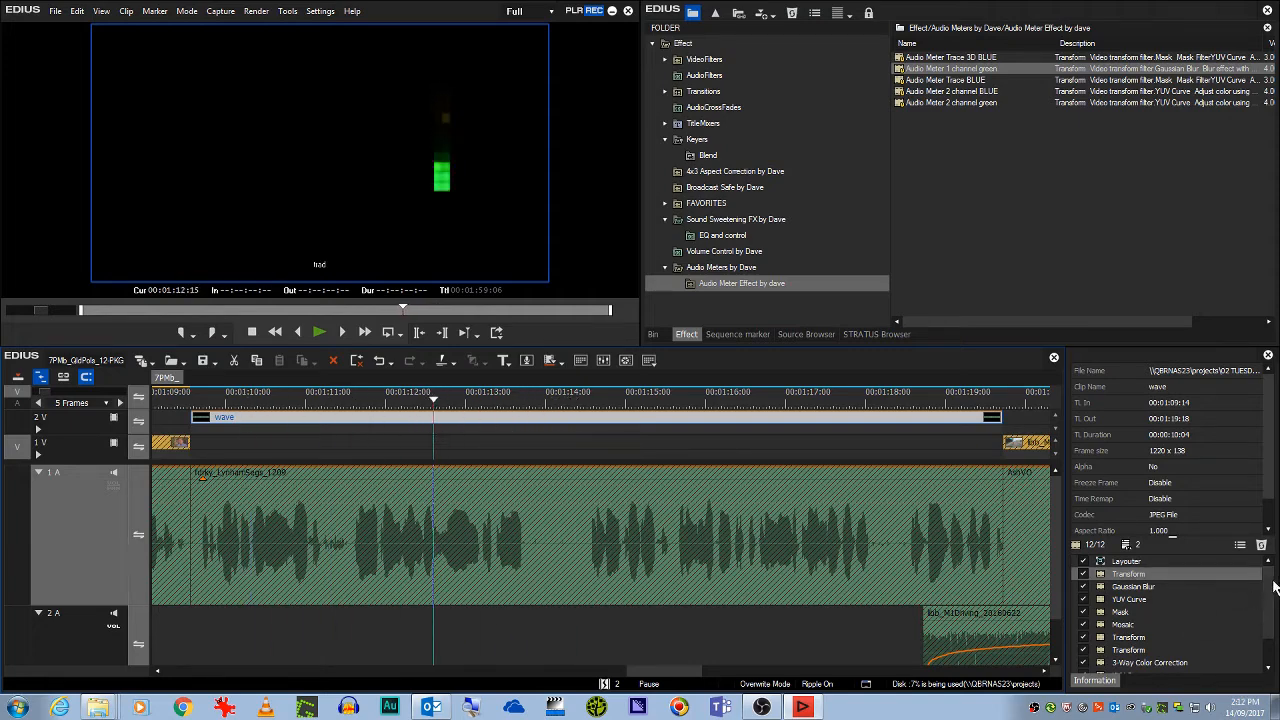
In the last Transform filter, enlarge the green meter and reposition it to about X -21.8%, Y -3.2%.
drag(1272, 588, 1262, 617)
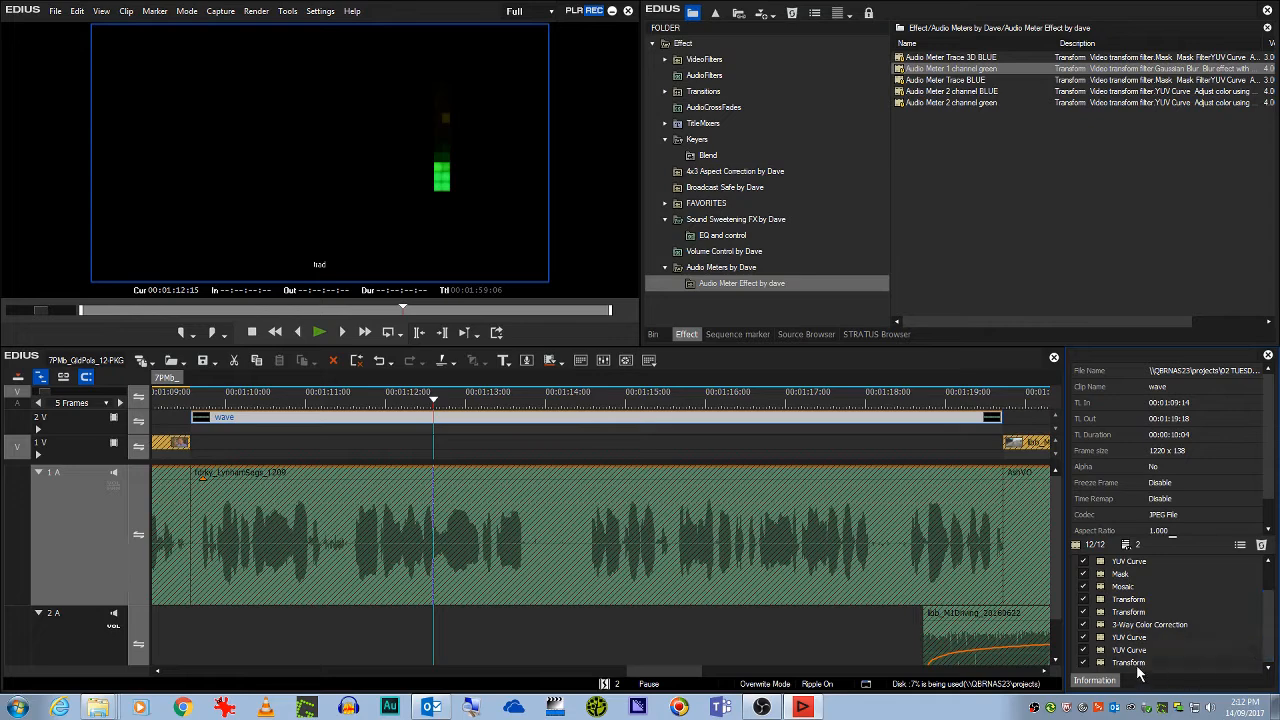
double_click(1130, 663)
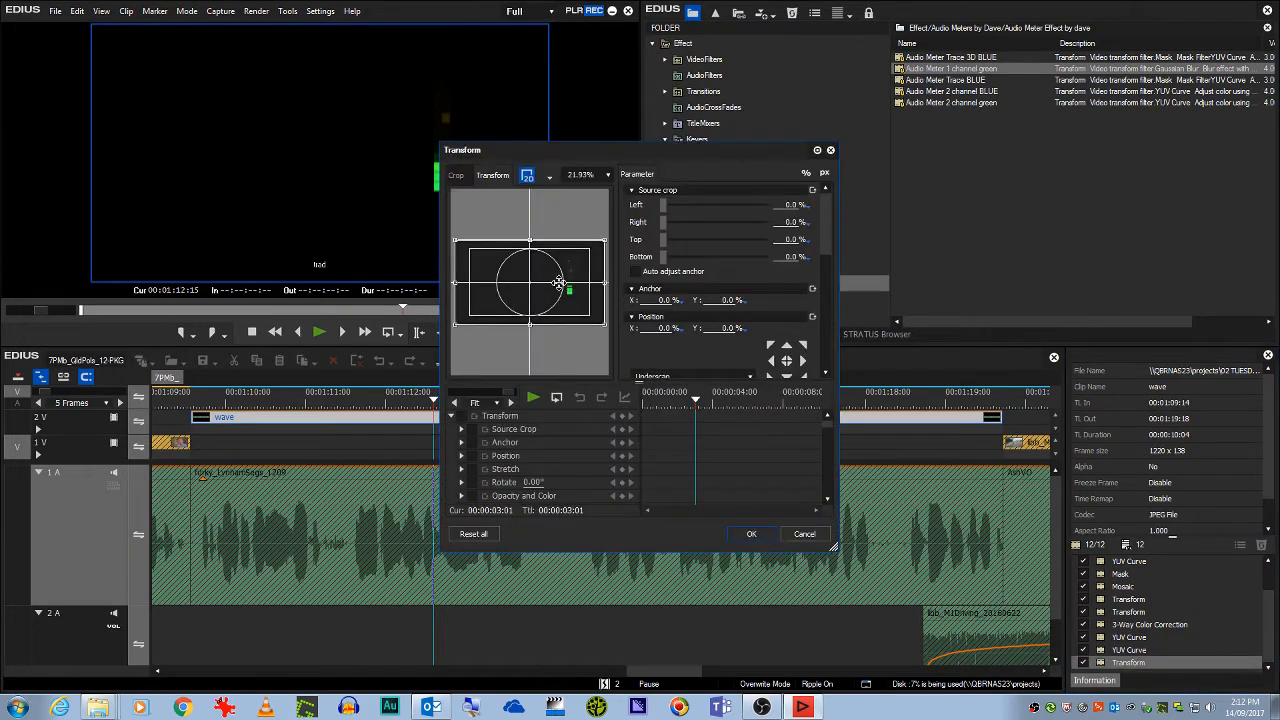
drag(537, 302, 535, 208)
drag(562, 258, 533, 272)
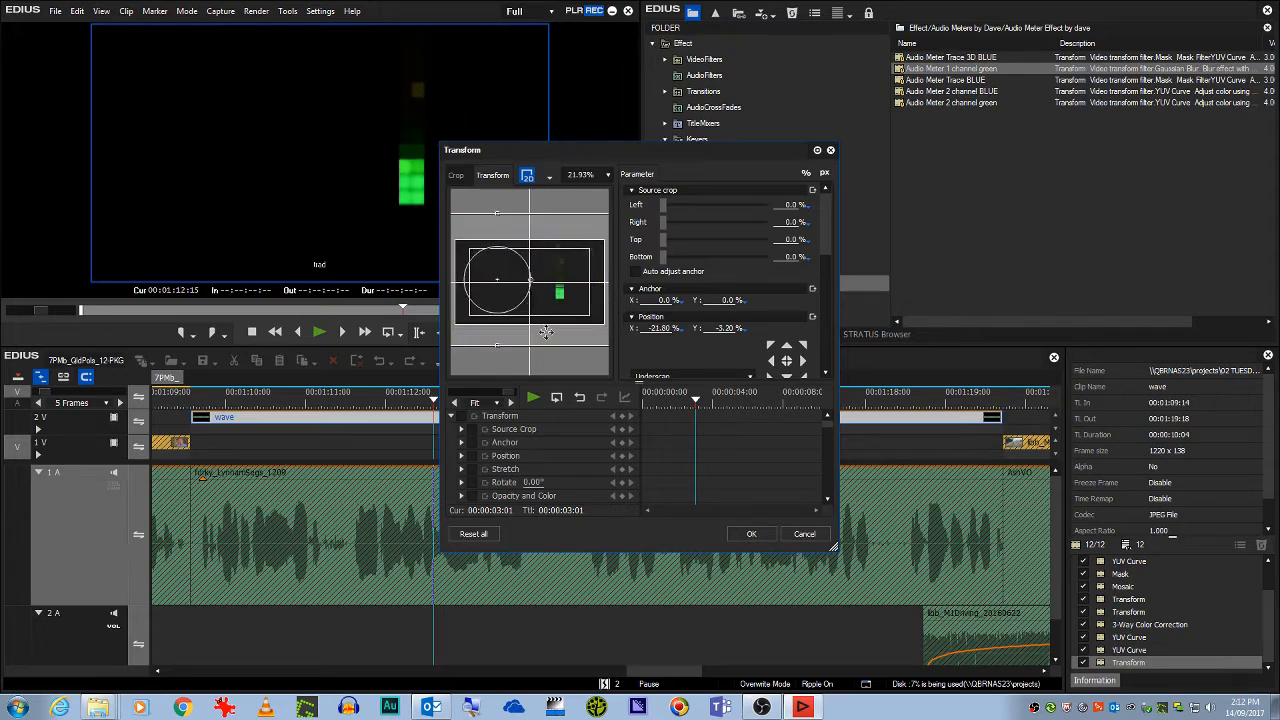
click(751, 533)
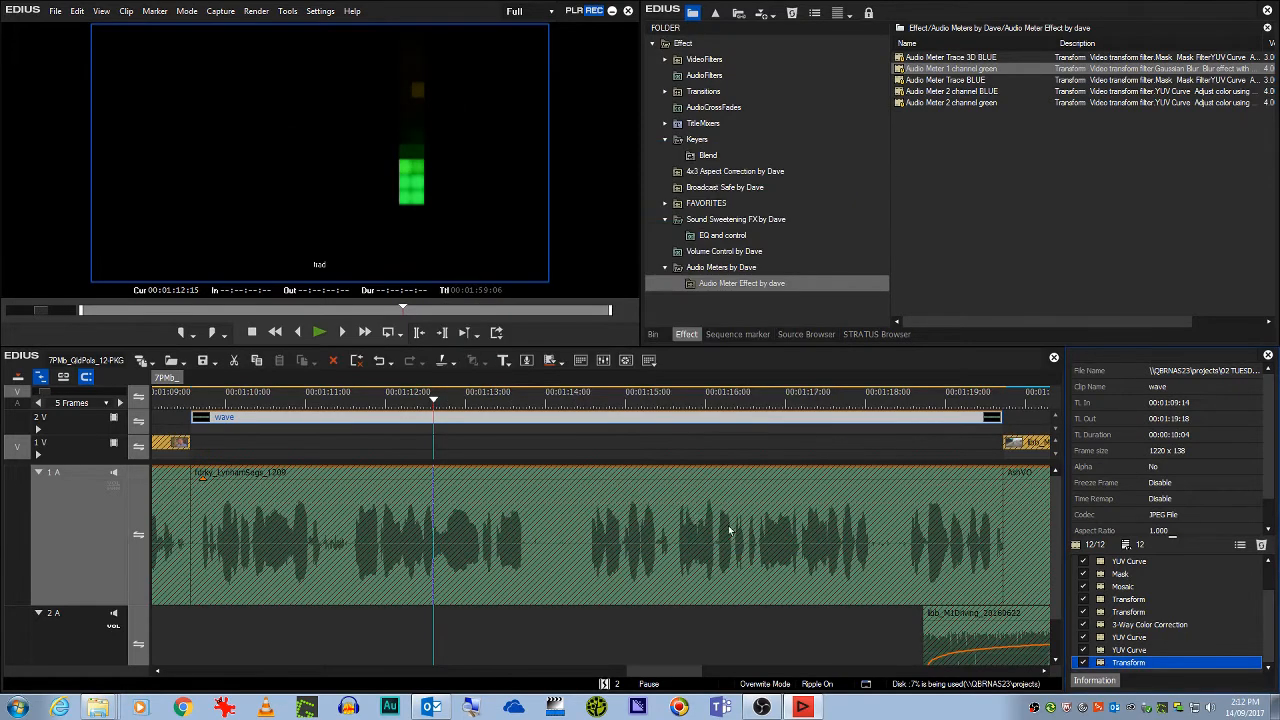
Play a short section of the wave clip to check the enlarged green meter.
click(294, 400)
key(space)
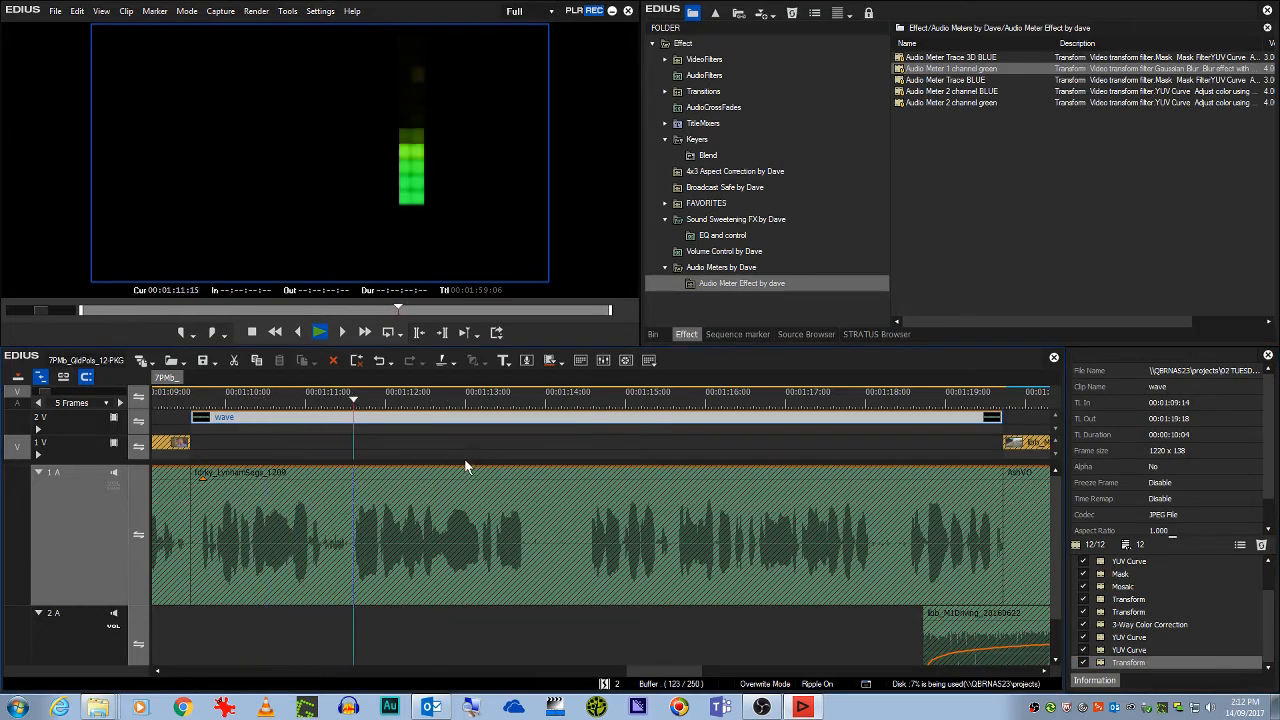
key(space)
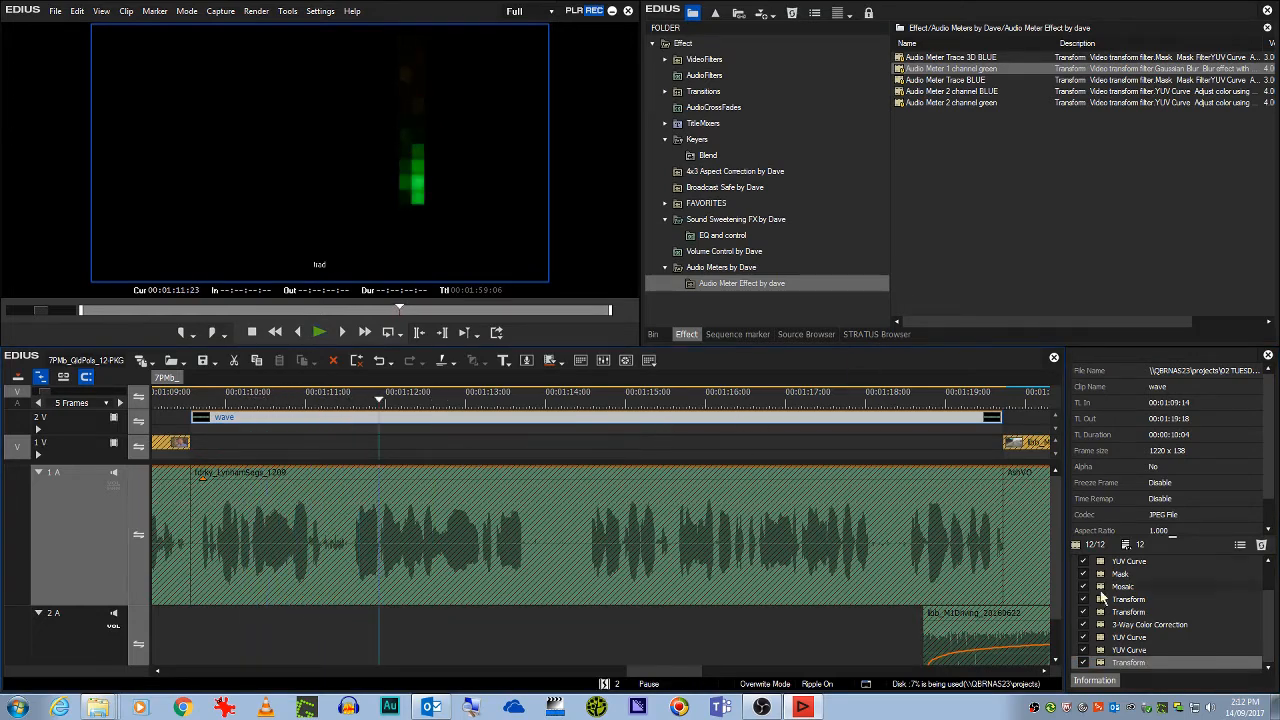
Delete all the green meter filters from the wave clip and apply the Audio Meter 2 channel BLUE preset instead.
click(1170, 663)
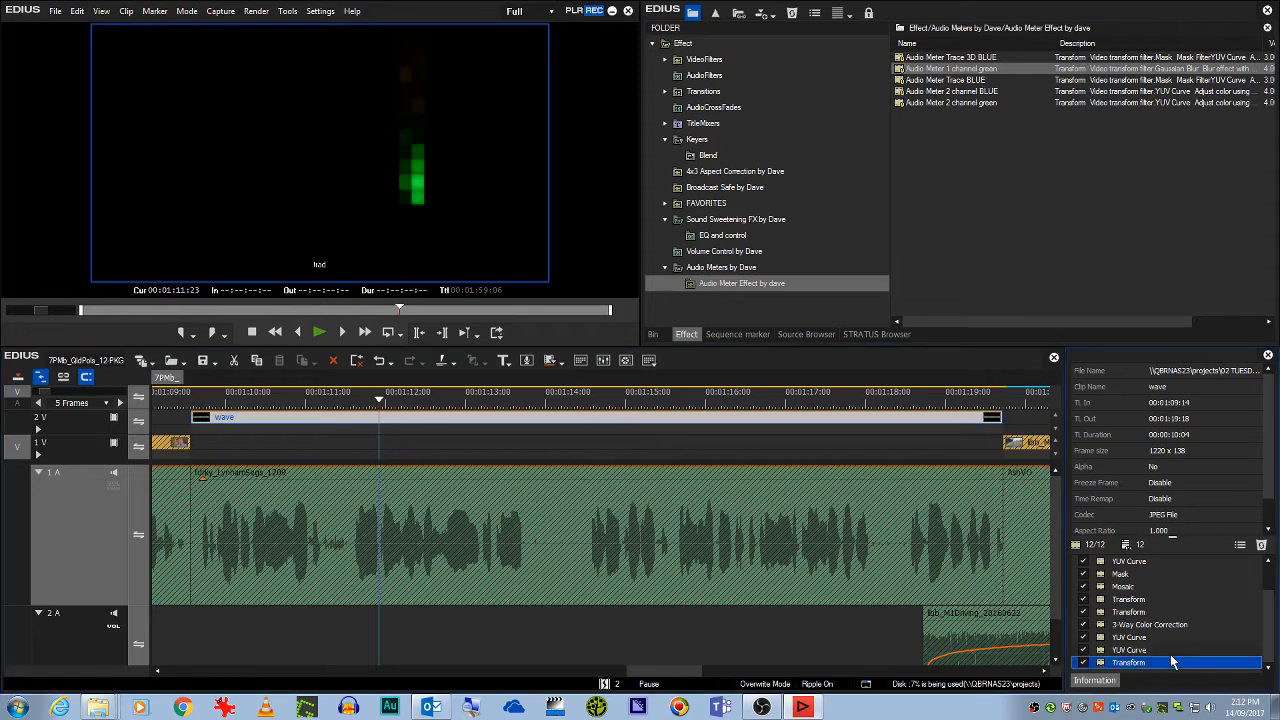
key(ctrl+a)
key(Delete)
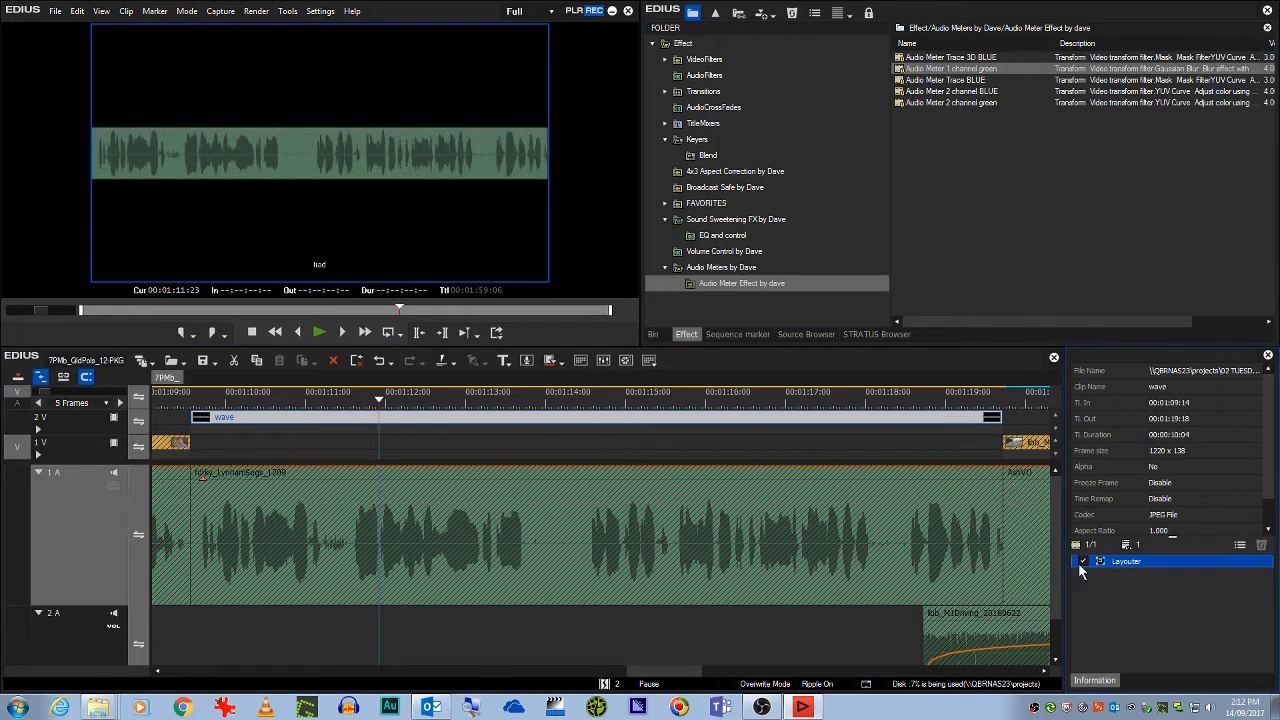
click(965, 91)
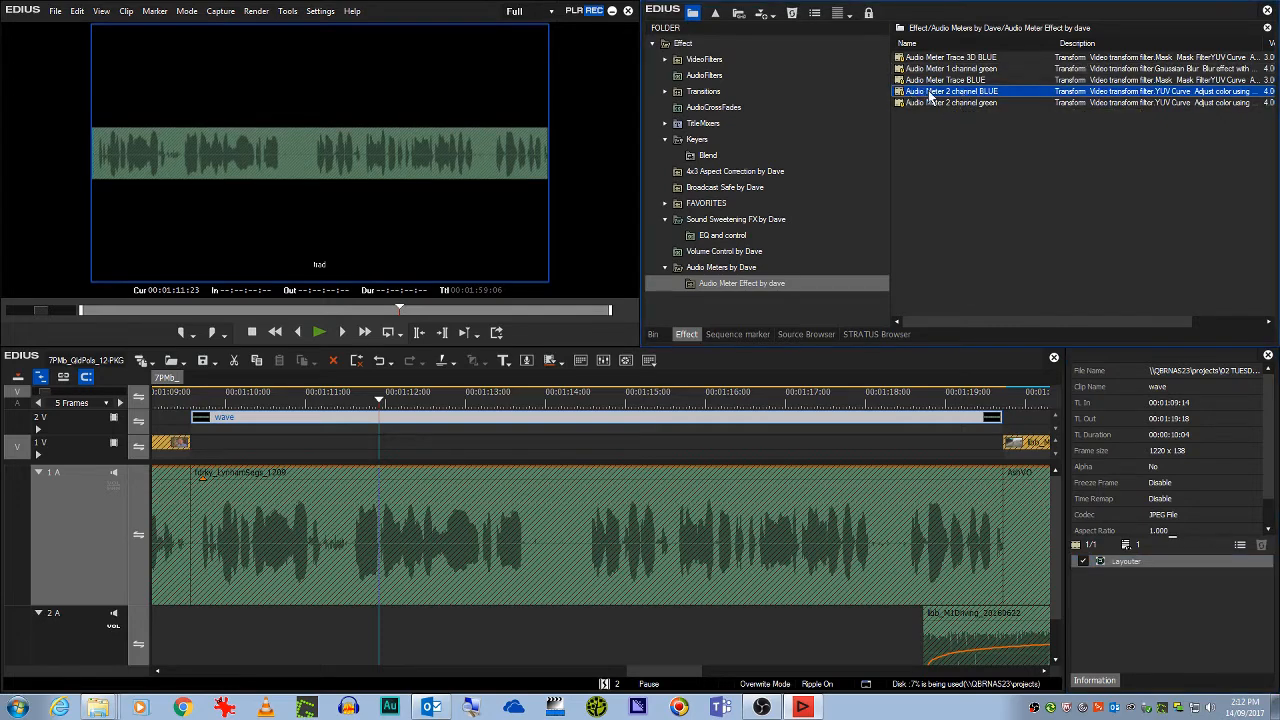
drag(1094, 602, 1096, 604)
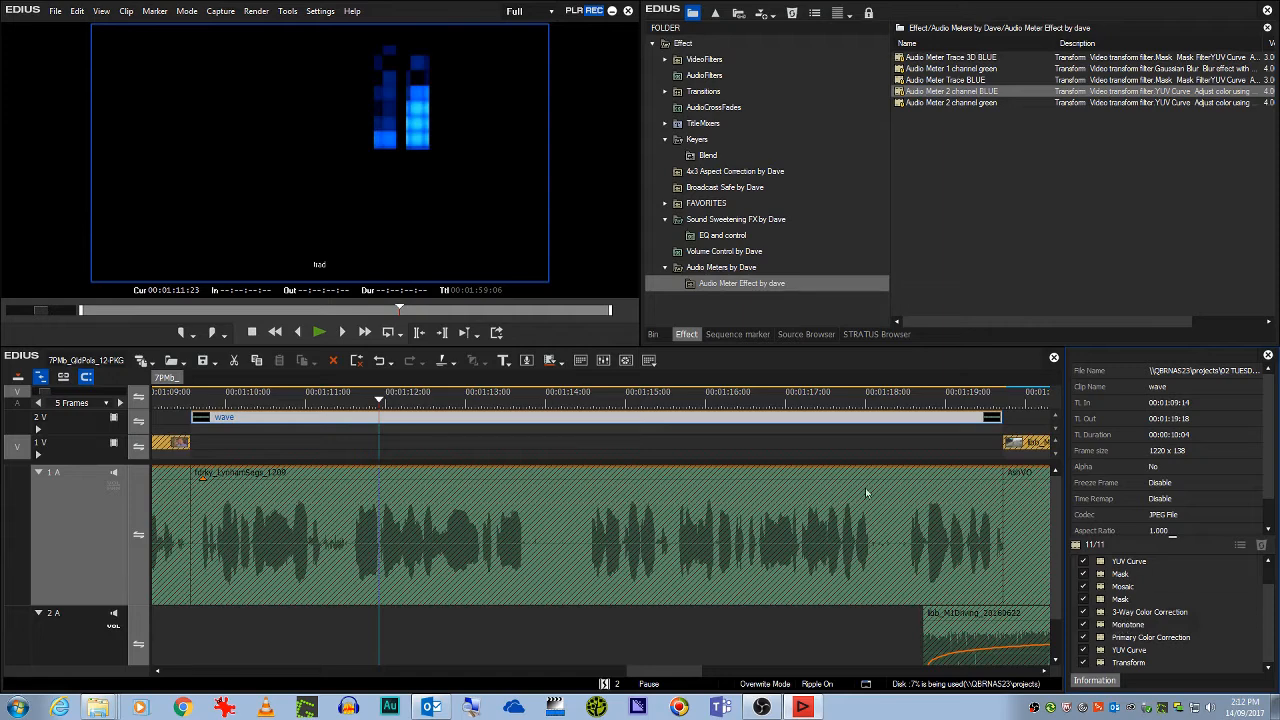
Play part of the wave clip to preview the two-channel blue meter.
click(201, 405)
key(space)
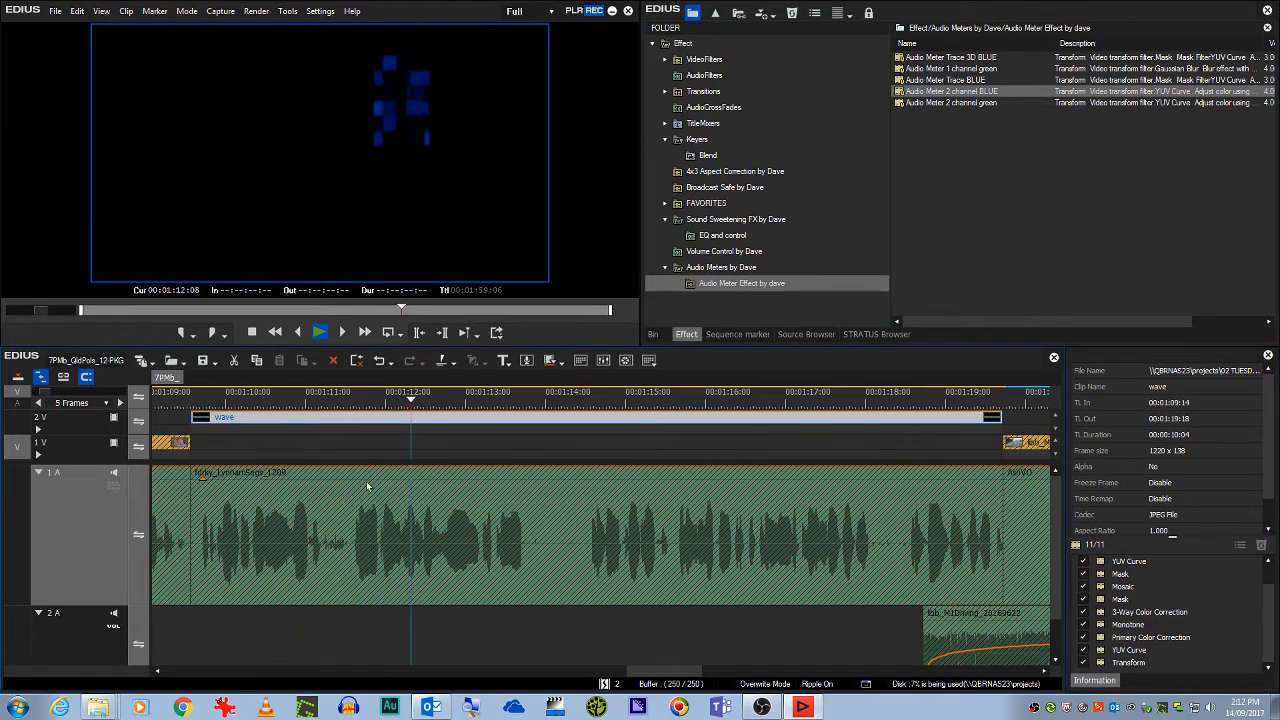
key(space)
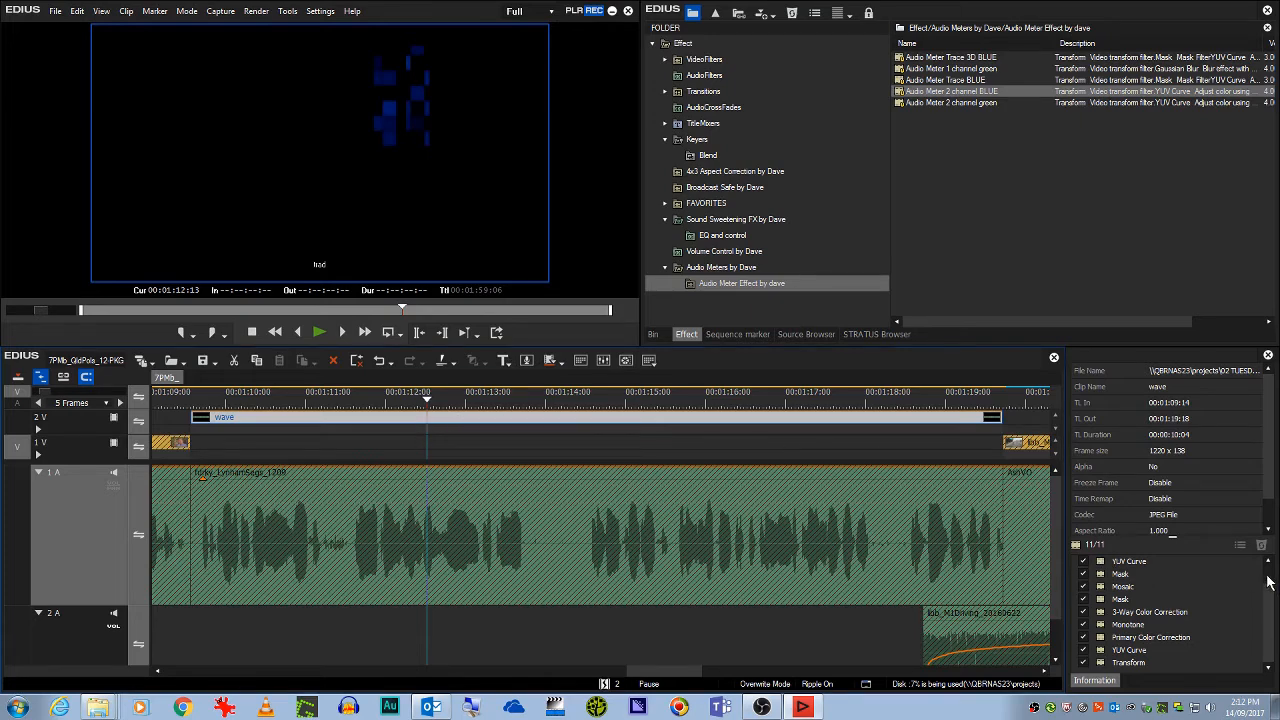
Open the blue meter's first Transform filter and move its last crop and anchor keyframes to the end of the clip.
scroll(1142, 590, up, 2)
double_click(1124, 575)
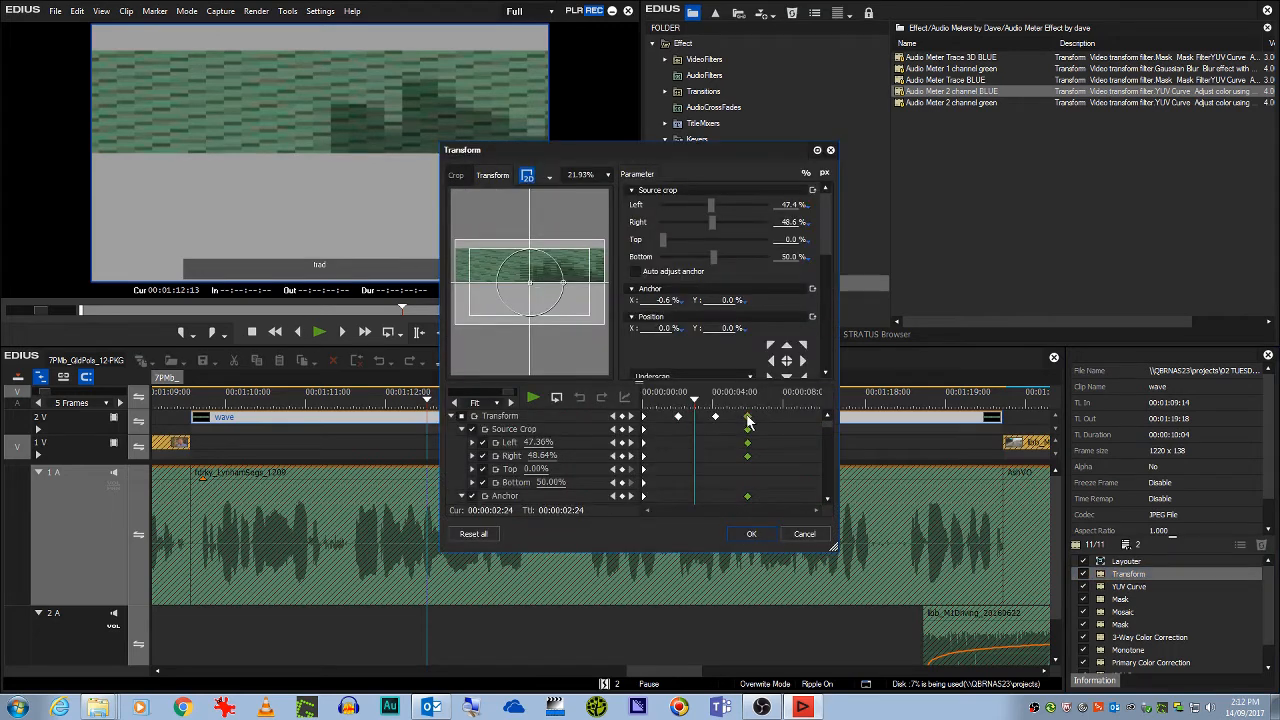
drag(746, 417, 826, 424)
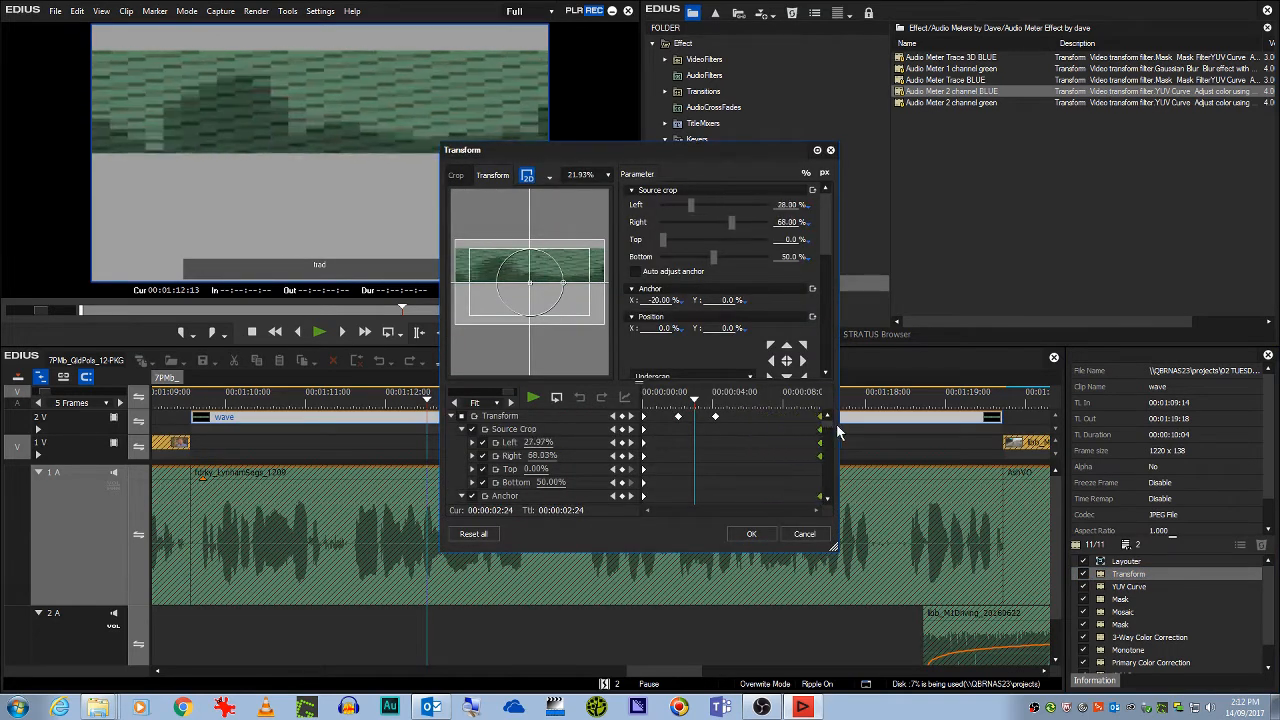
click(751, 533)
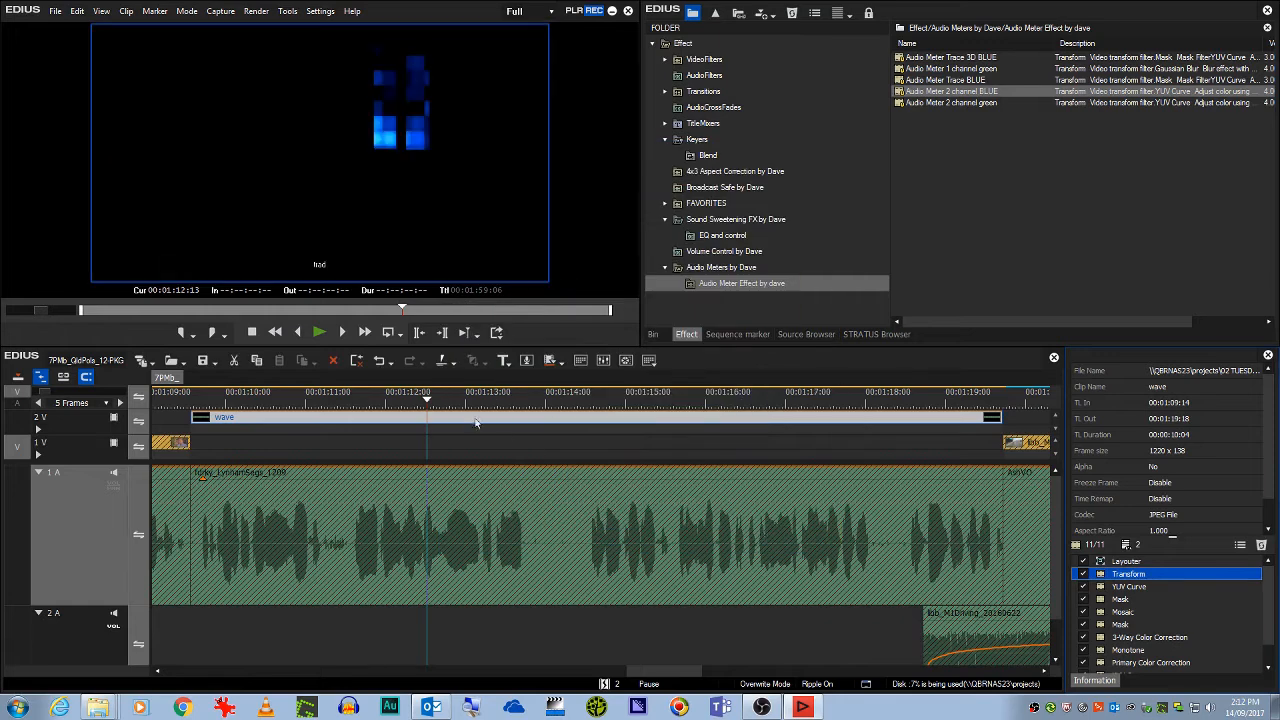
Play the wave clip from near its start to check the retimed blue meter's movement.
click(241, 398)
key(space)
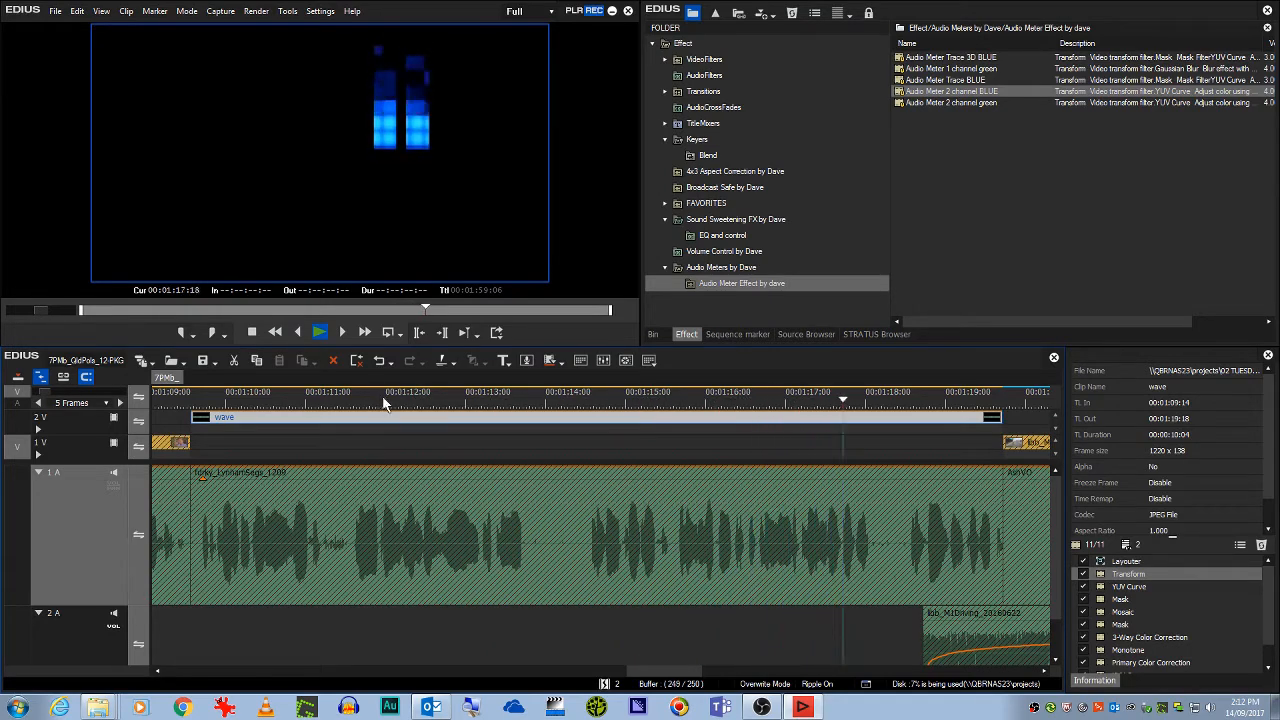
key(space)
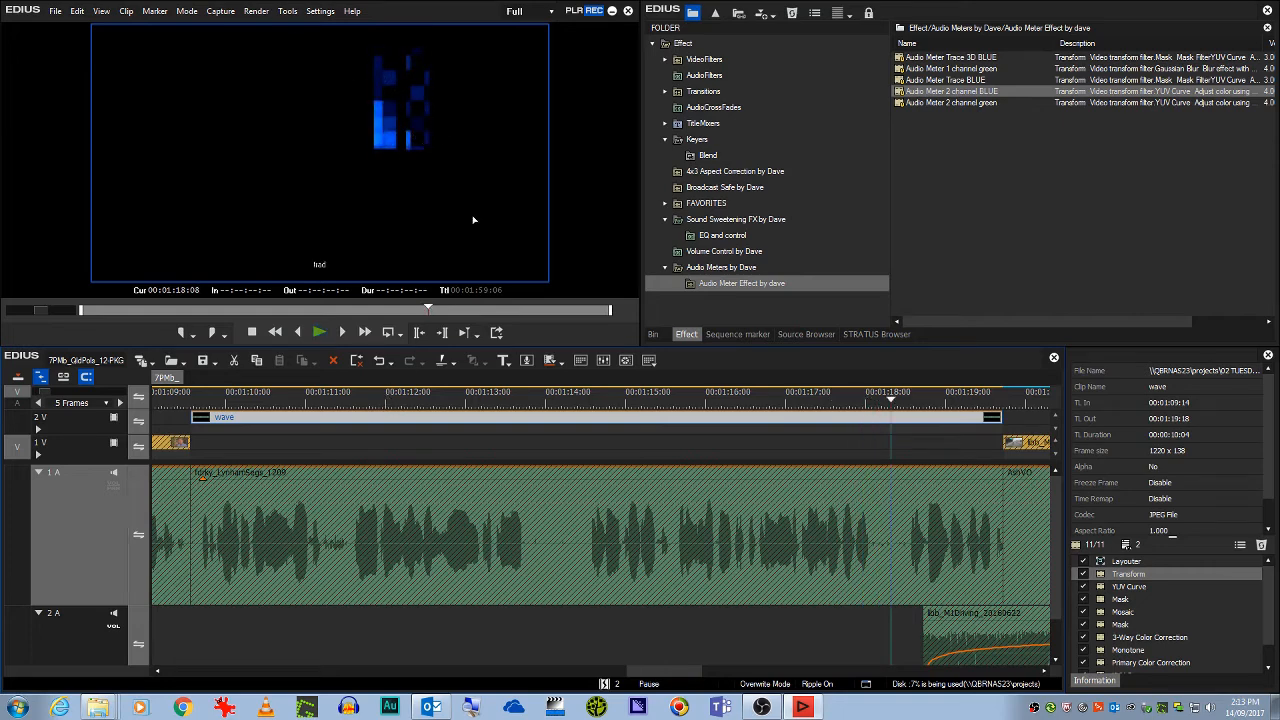
Inspect the two-channel blue meter at the silent gap midway through the wave clip.
click(549, 398)
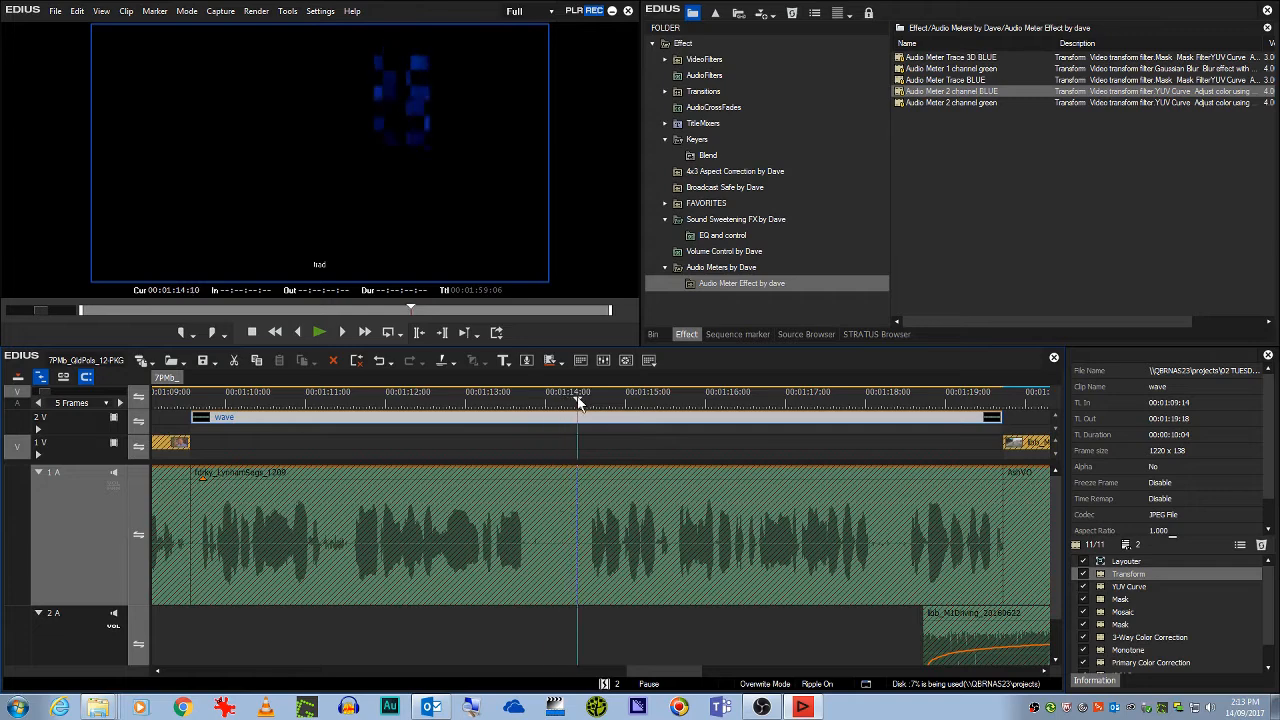
drag(549, 401, 565, 403)
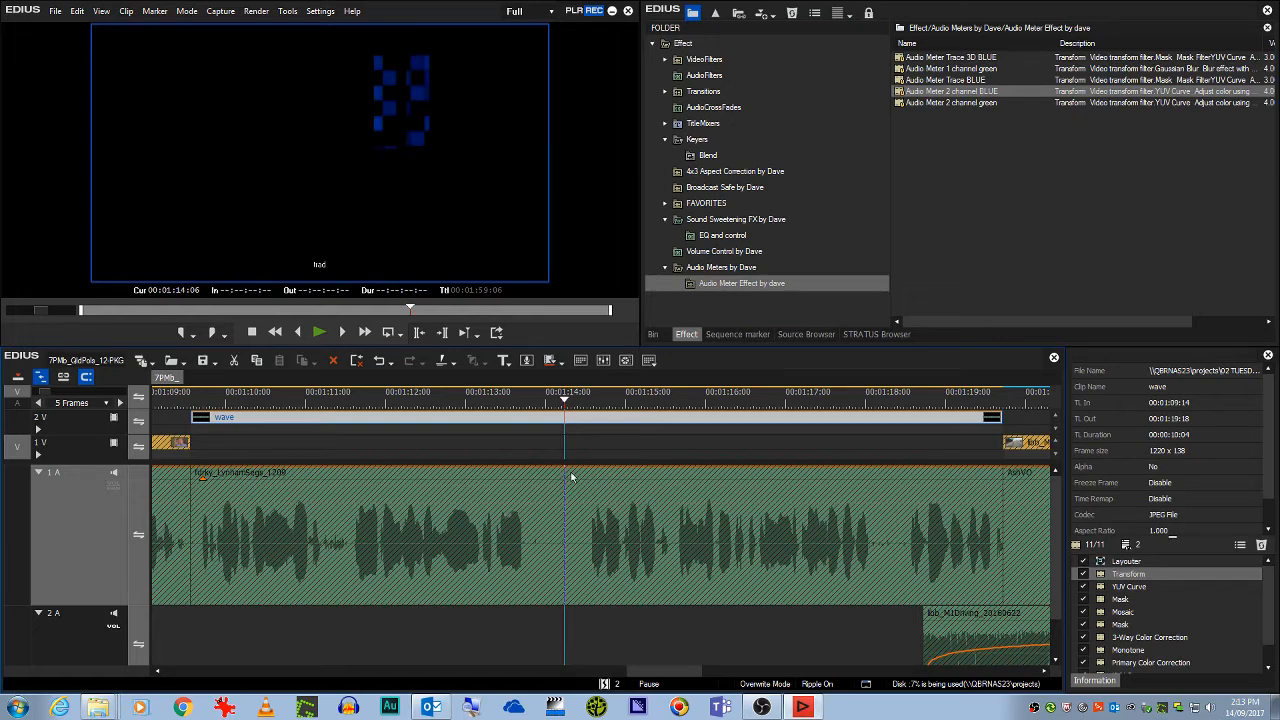
Delete all the two-channel blue meter filters from the wave clip and apply the Audio Meter Trace BLUE preset instead.
click(1145, 574)
key(shift+End)
key(Delete)
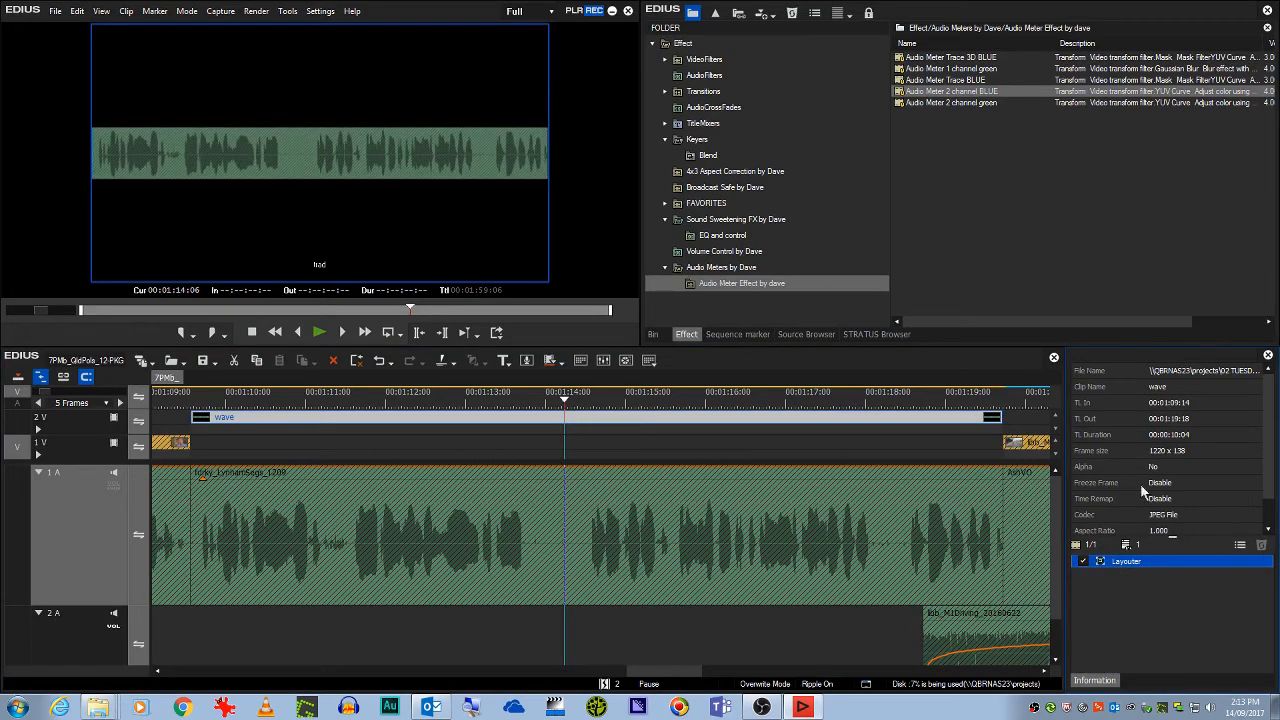
click(978, 58)
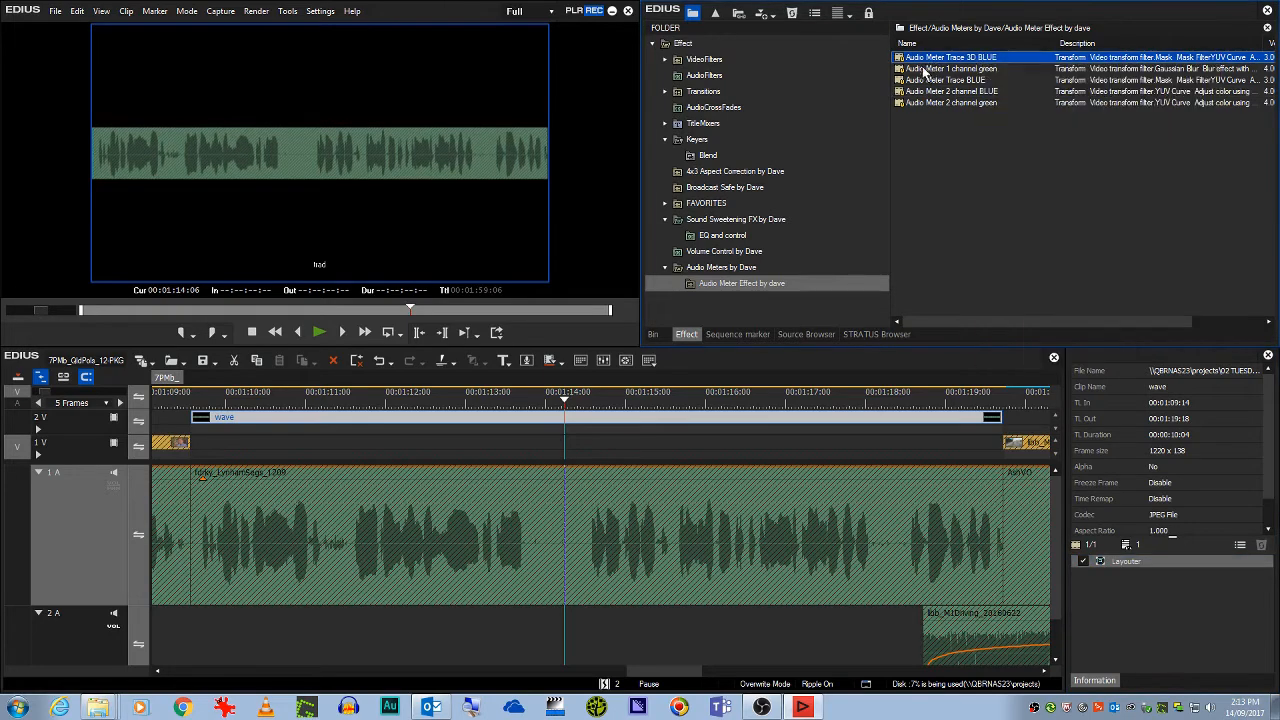
click(970, 163)
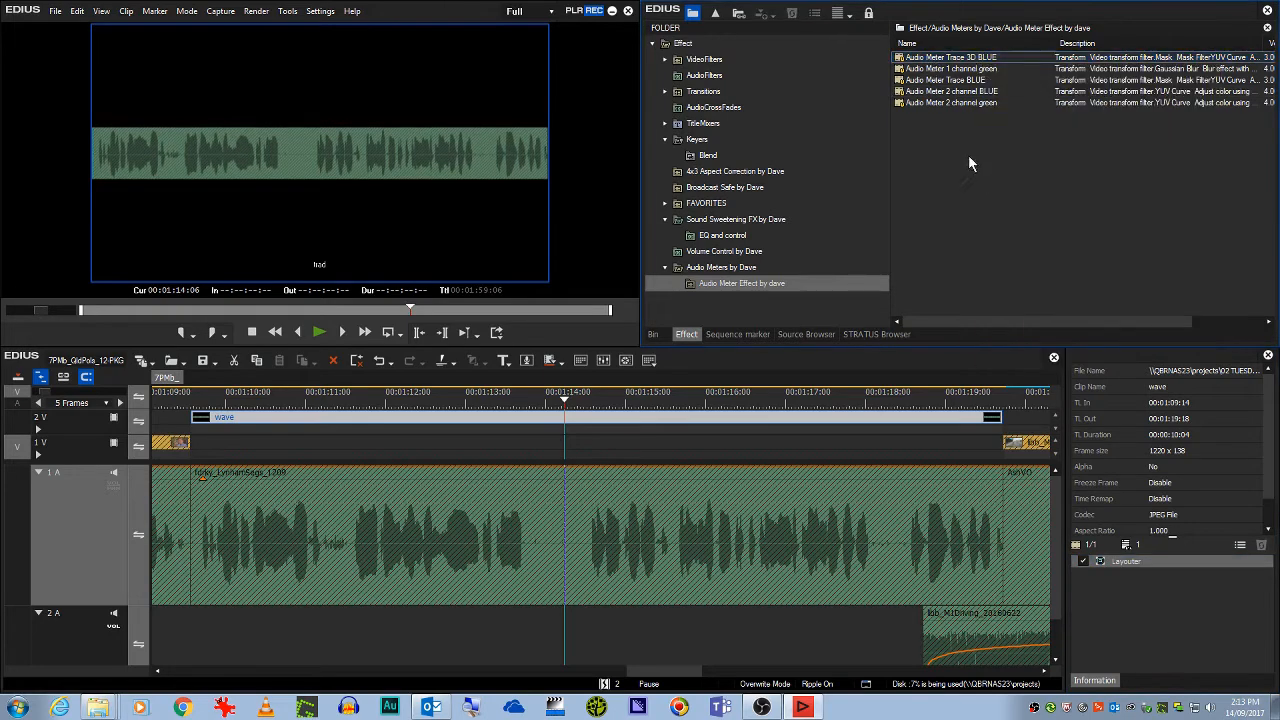
click(964, 82)
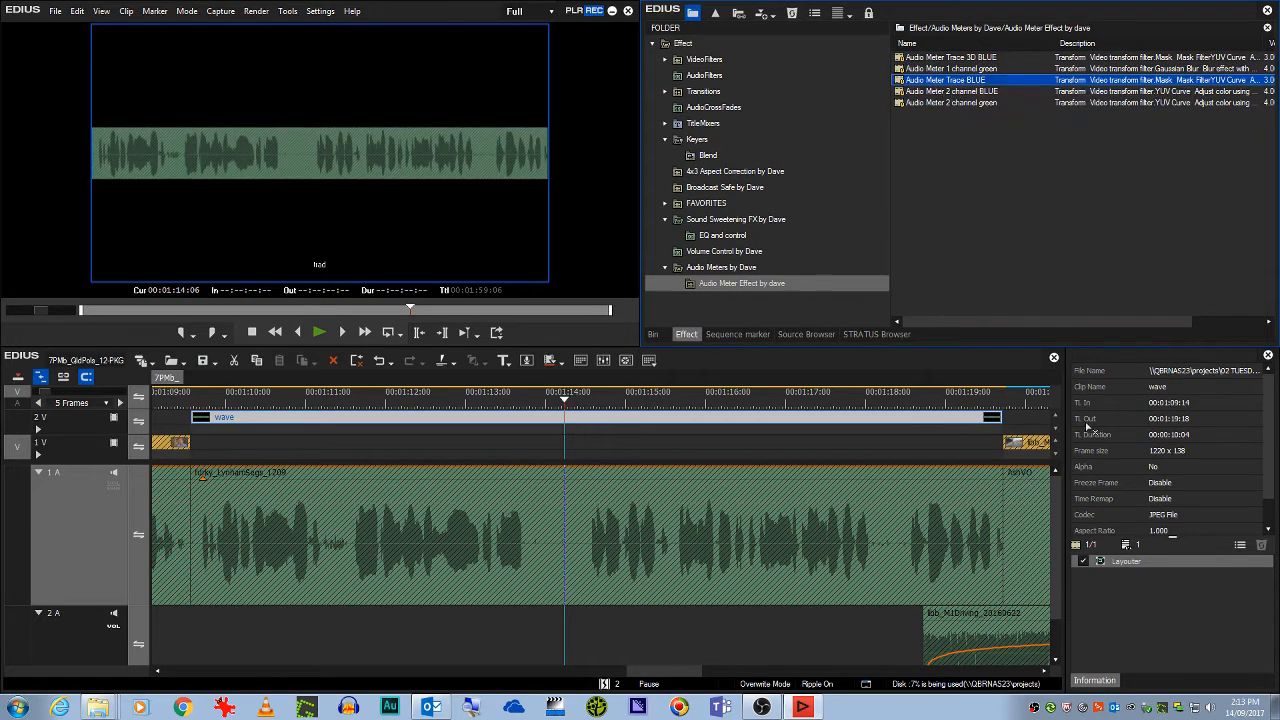
drag(1104, 619, 1122, 614)
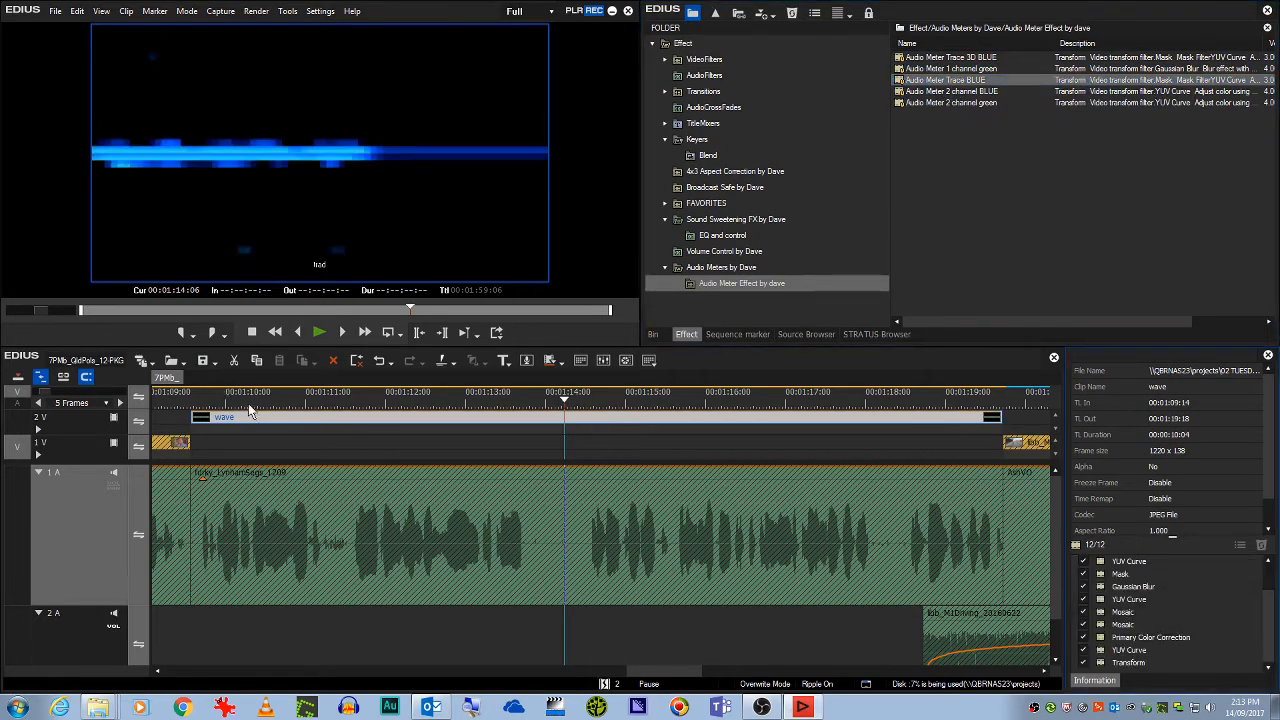
Open the blue trace's first Transform filter at the clip's start and move its last crop and anchor keyframes to the clip's end.
click(197, 401)
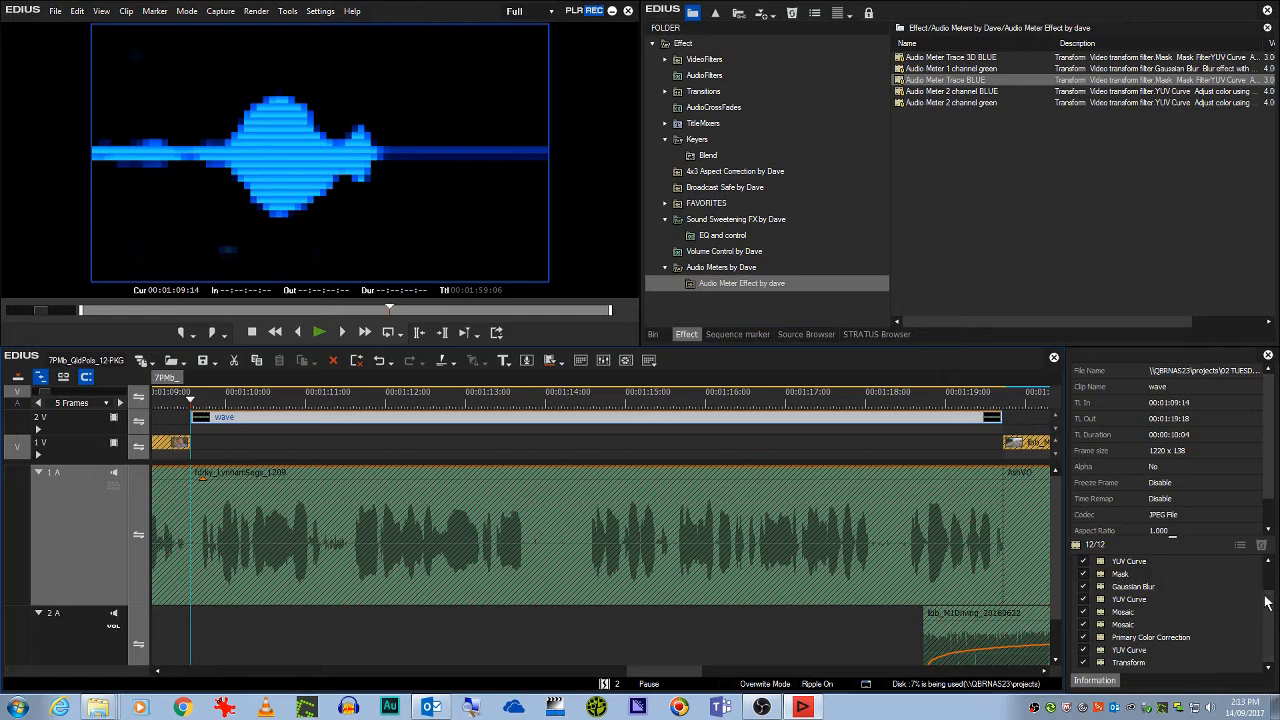
scroll(1265, 590, up, 2)
double_click(1128, 574)
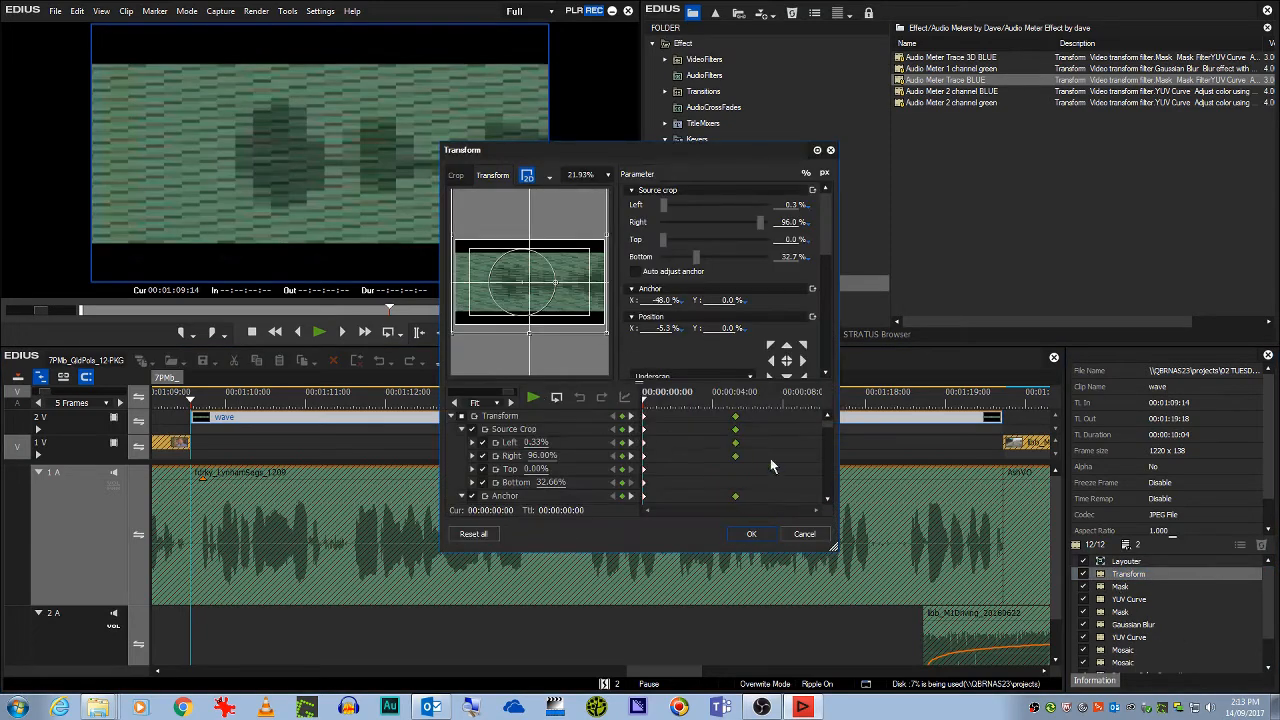
drag(736, 416, 822, 418)
click(751, 533)
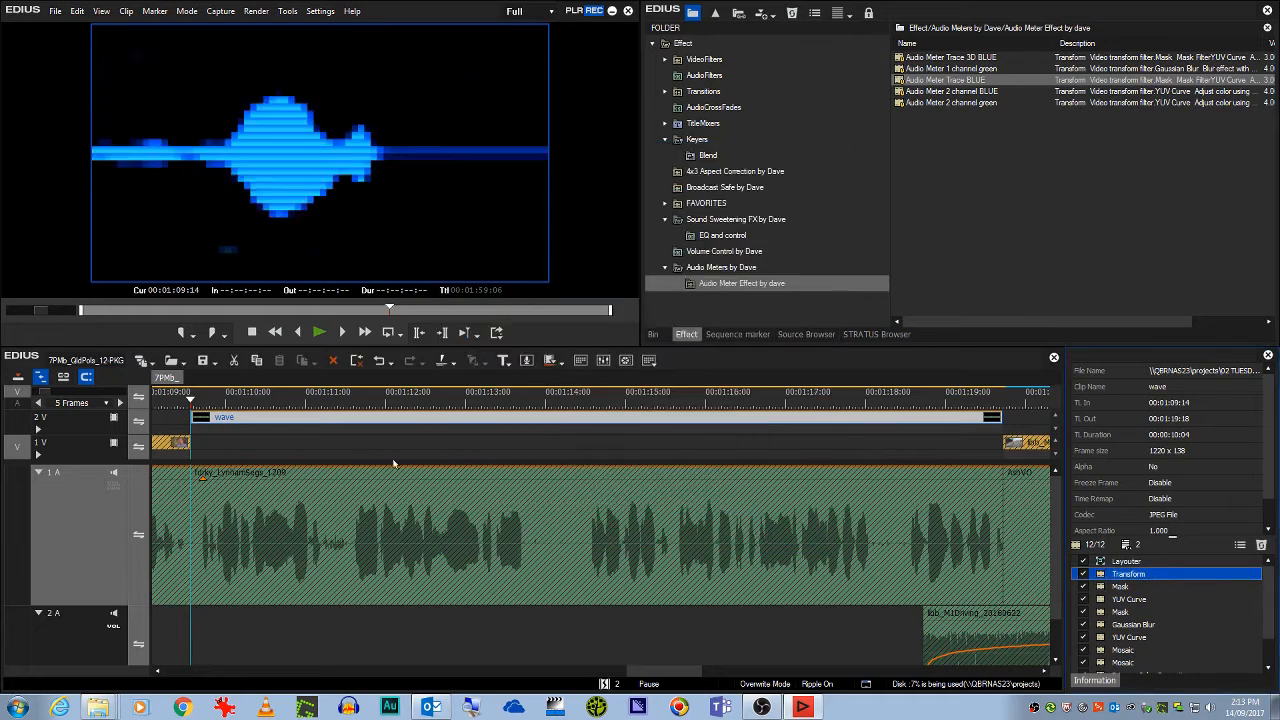
Play the wave clip from its start to check the retimed blue trace.
click(192, 397)
key(space)
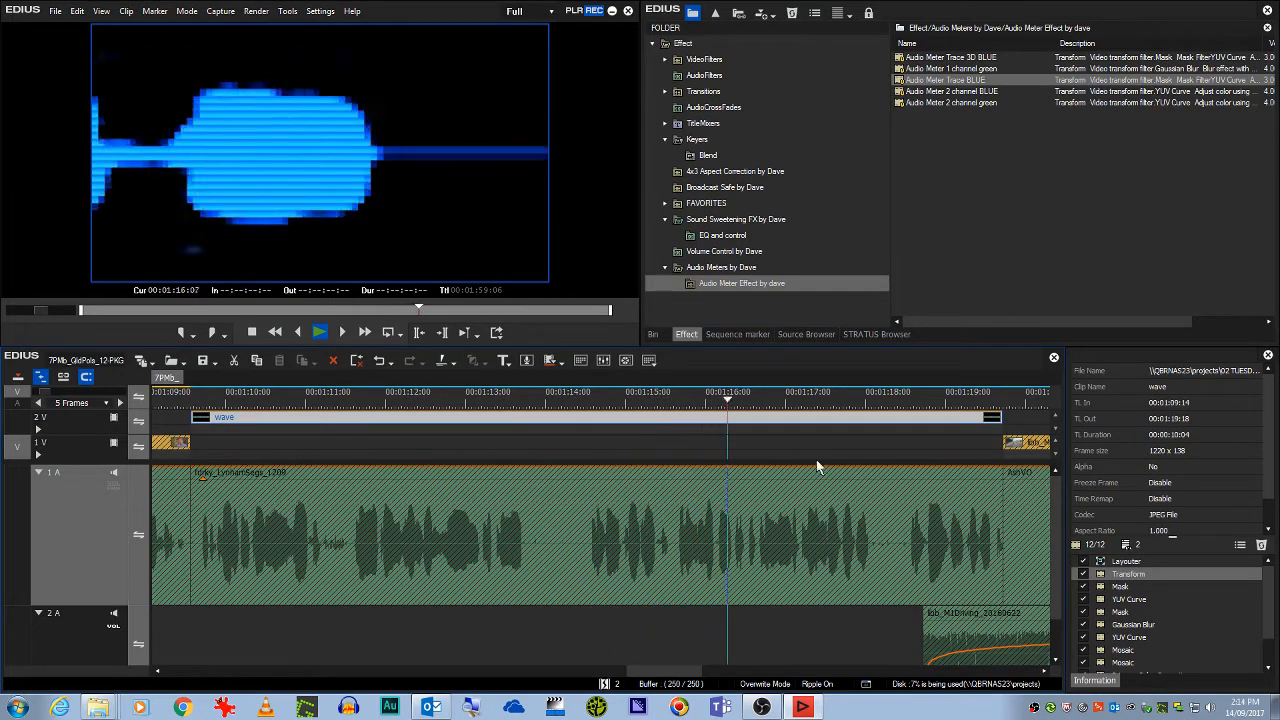
key(space)
In the last Transform filter, shrink the trace and move it to the frame's upper left, at about X -25.4% and Y -18.2%.
drag(1267, 606, 1262, 629)
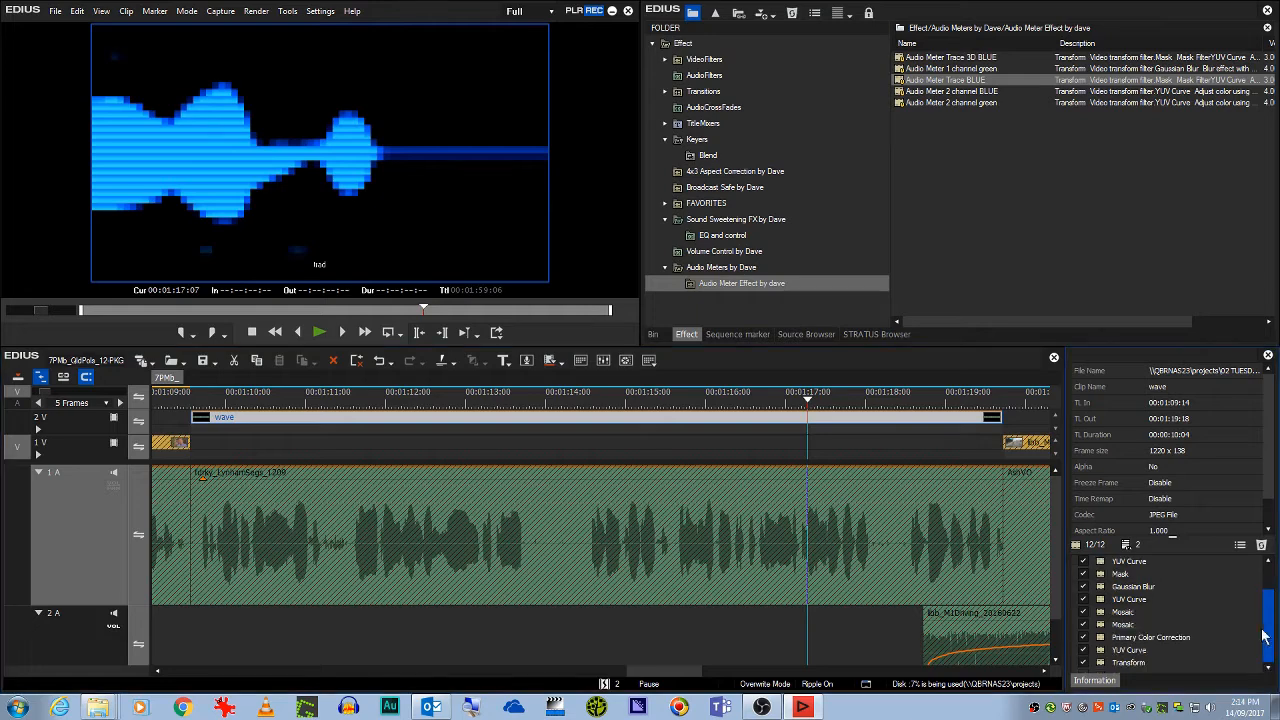
double_click(1135, 663)
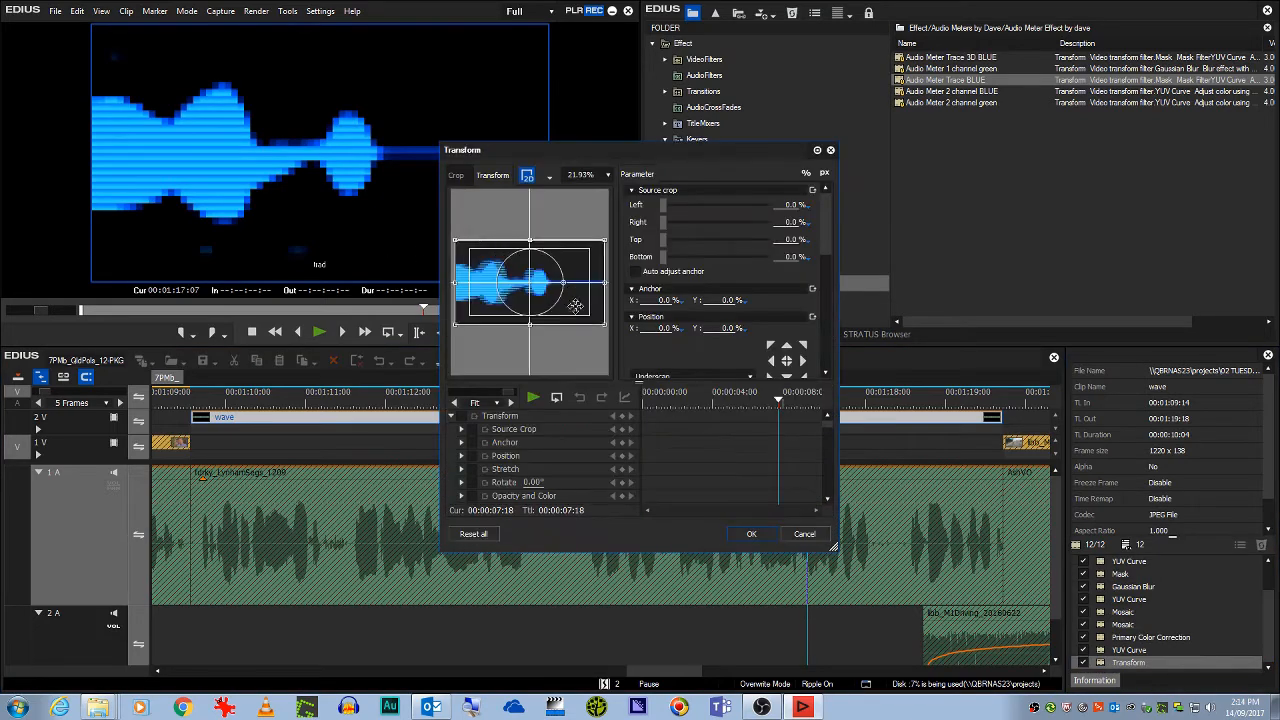
drag(563, 311, 563, 310)
drag(605, 258, 495, 284)
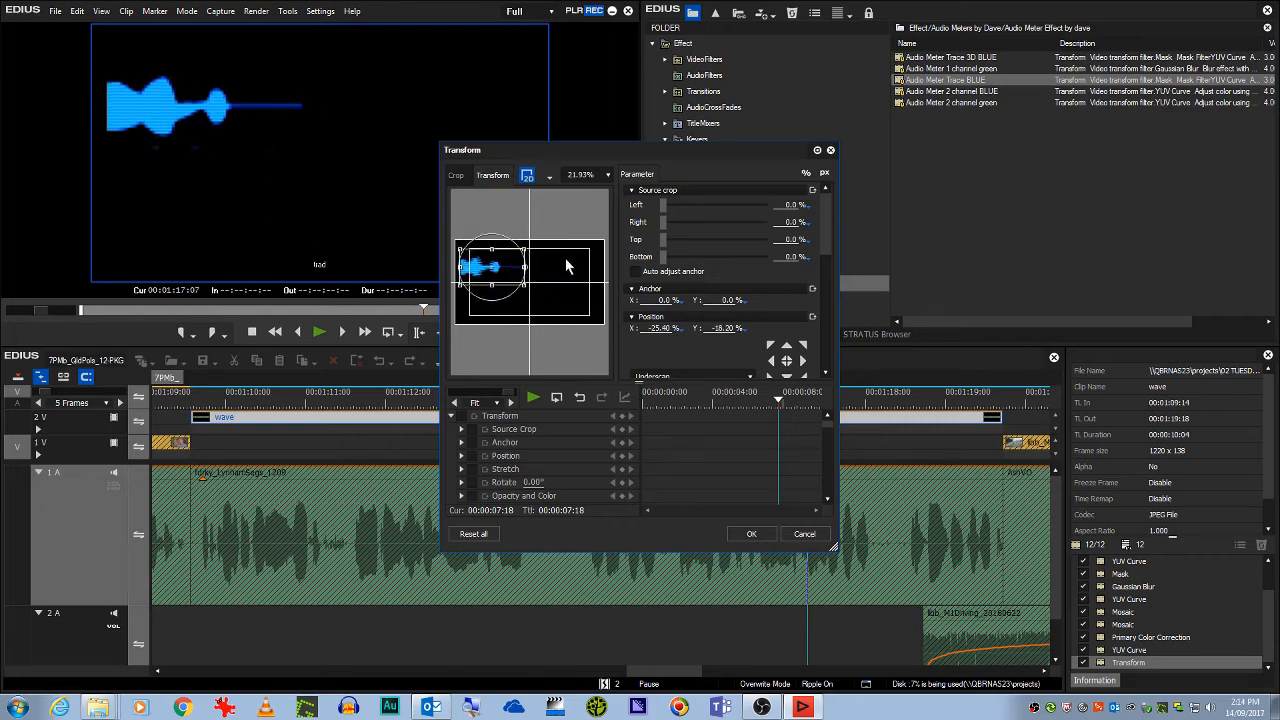
click(755, 533)
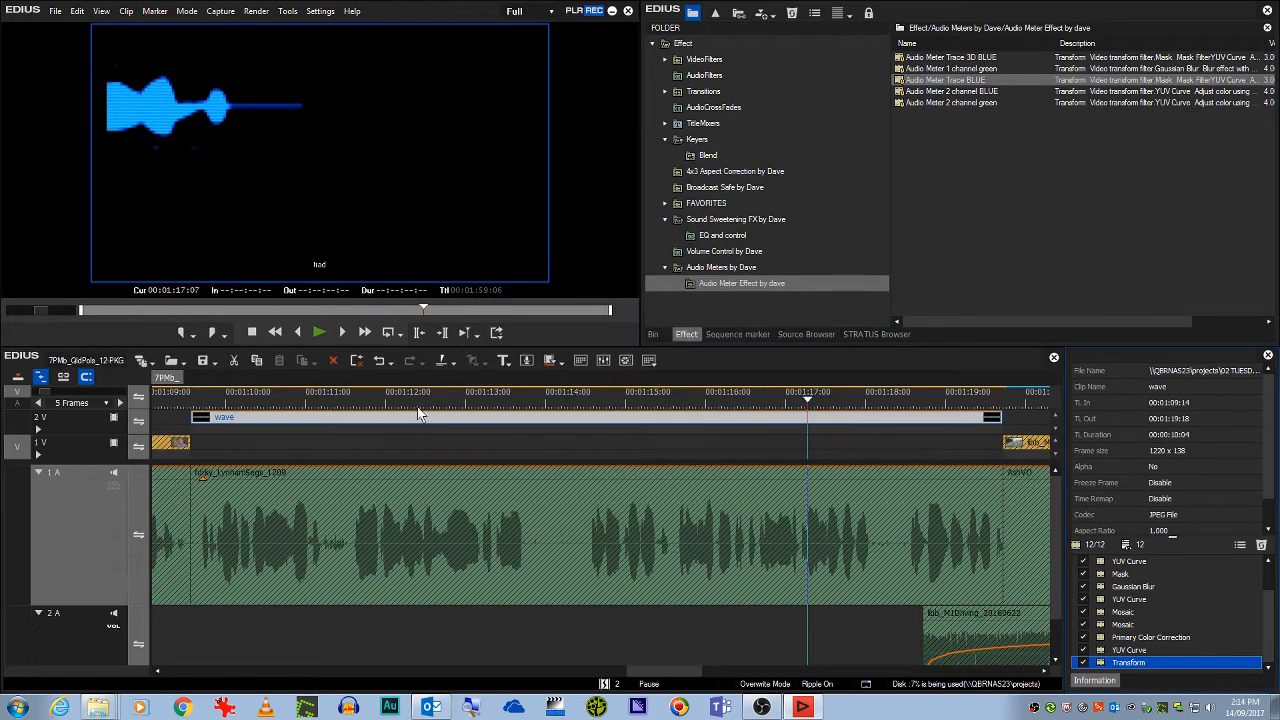
Play the middle of the wave clip to preview the smaller, repositioned trace.
click(421, 405)
key(space)
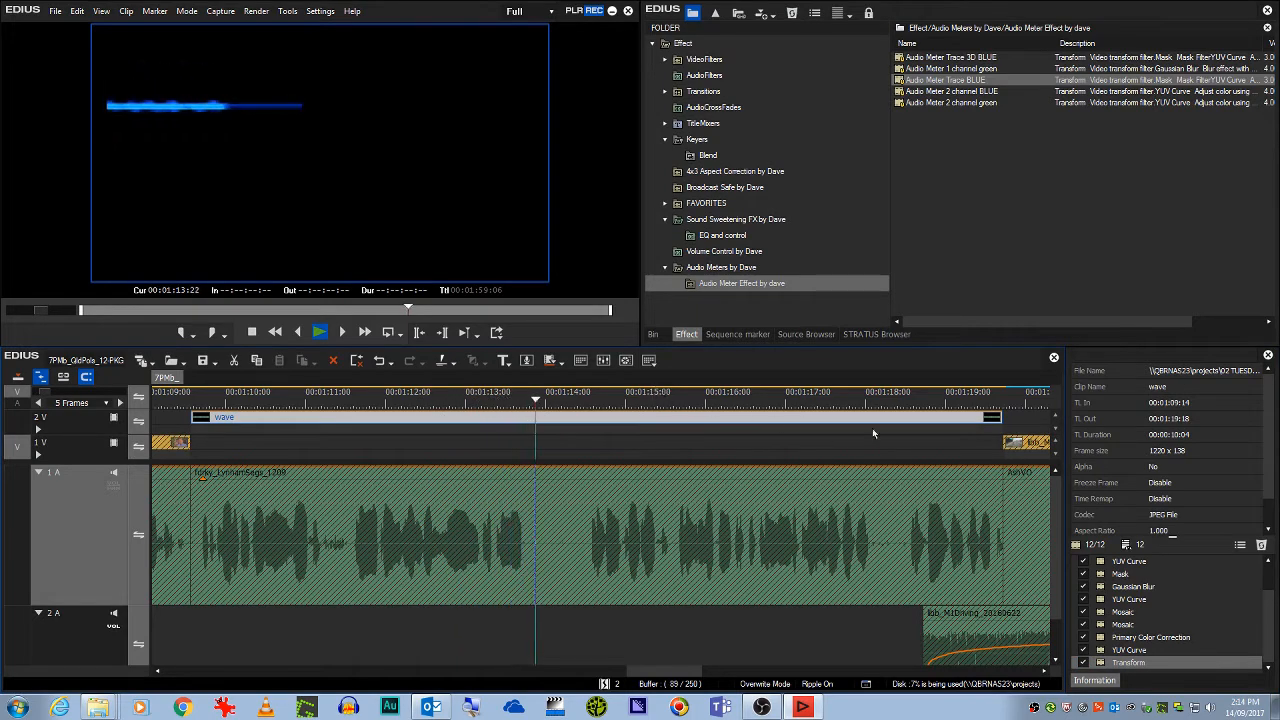
key(space)
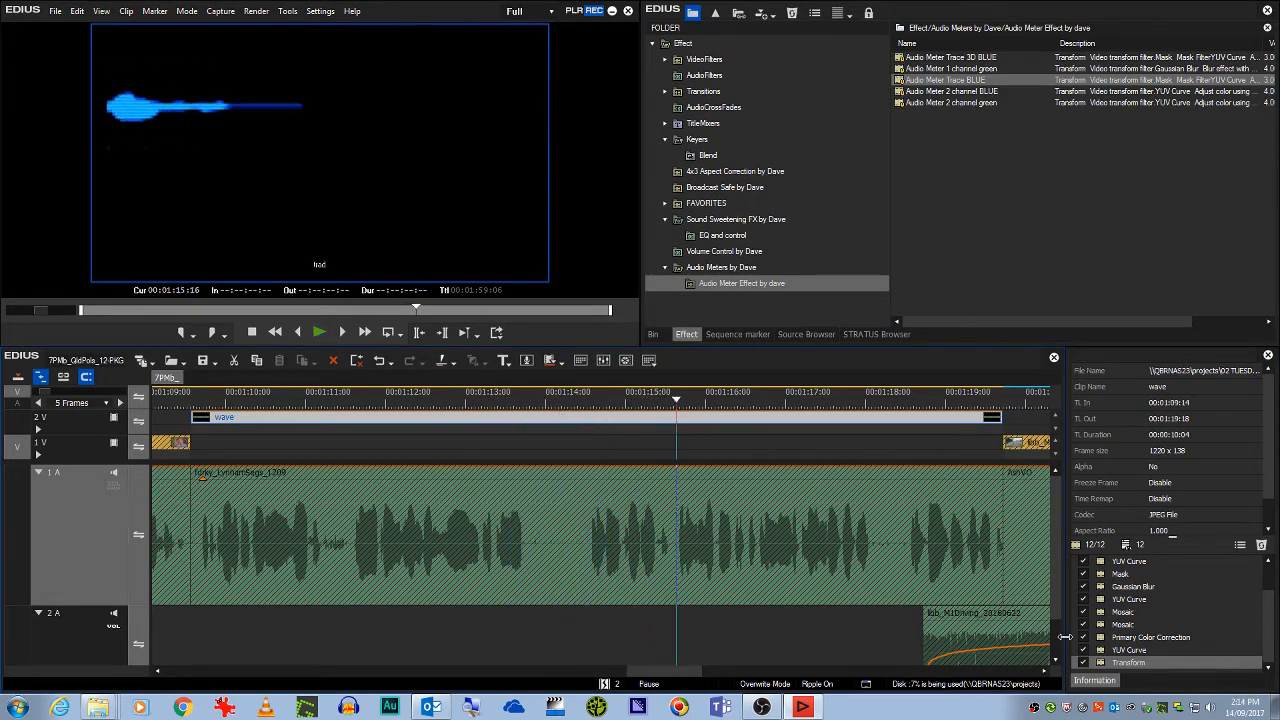
Delete all the blue trace filters from the wave clip and apply the Audio Meter Trace 3D BLUE preset instead.
click(1185, 564)
key(ctrl+a)
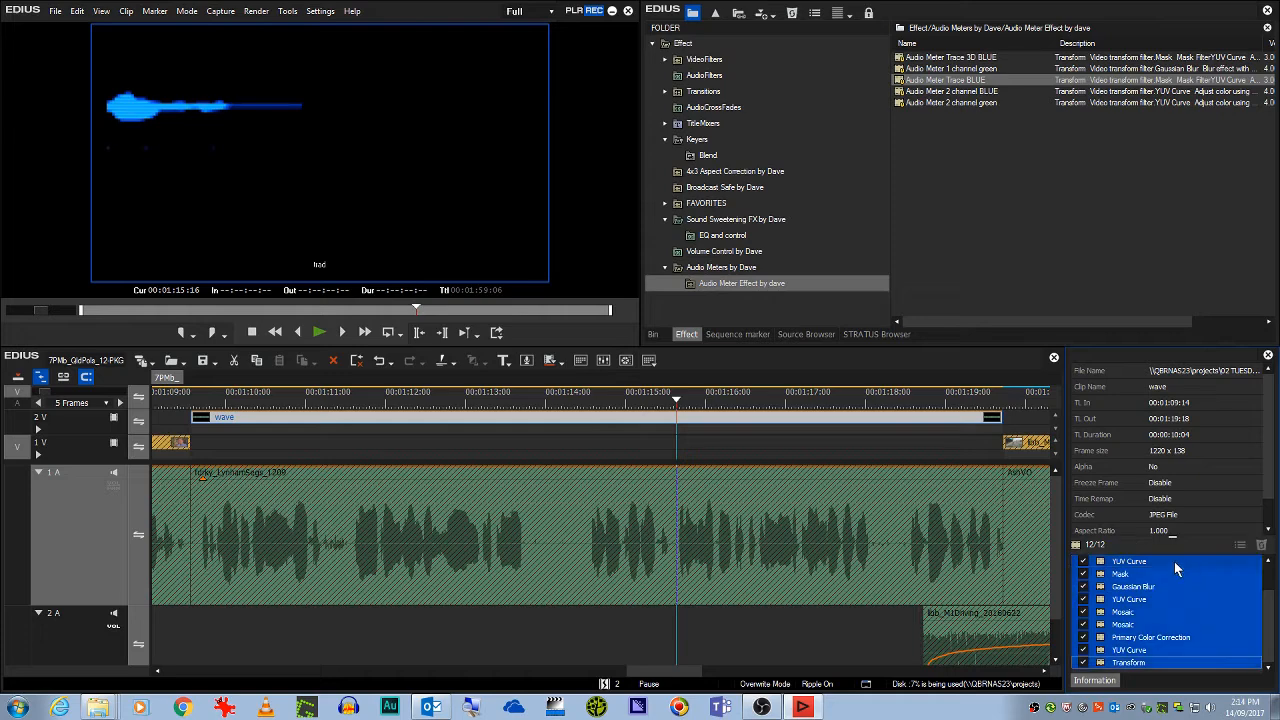
key(Delete)
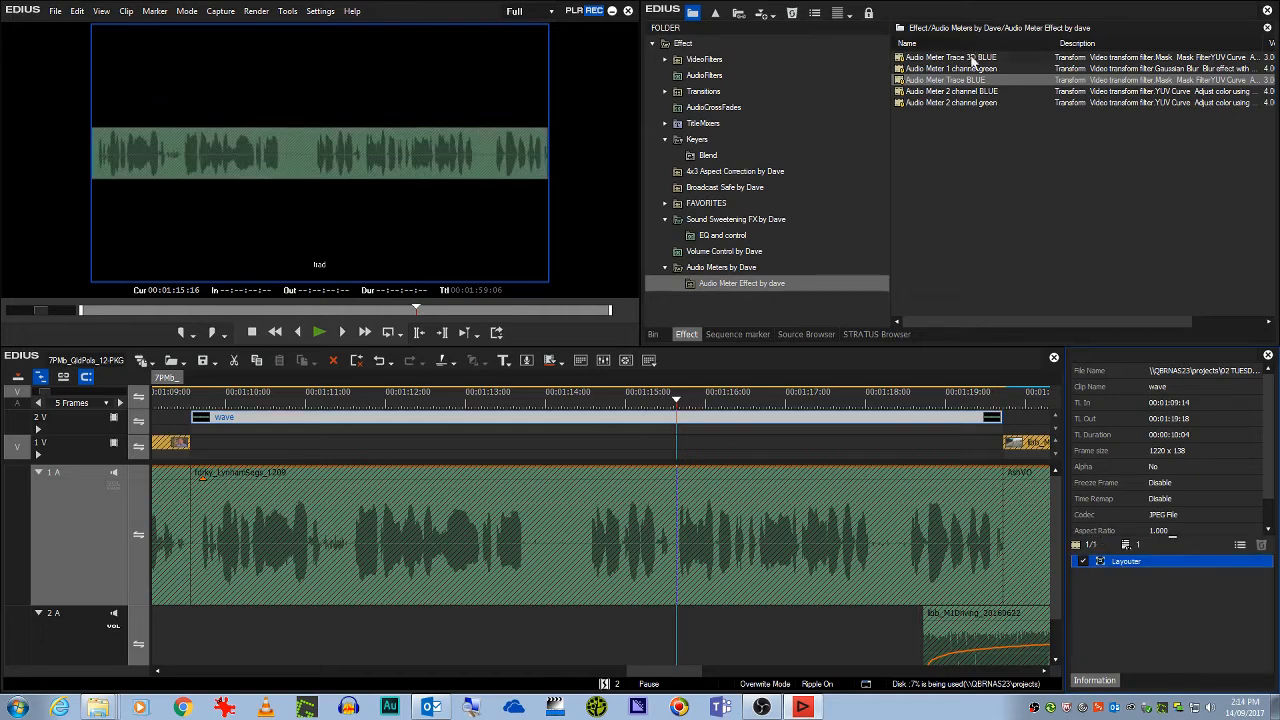
mouse_move(979, 63)
mouse_down()
mouse_move(1050, 360)
mouse_move(1124, 584)
mouse_move(1130, 568)
mouse_up()
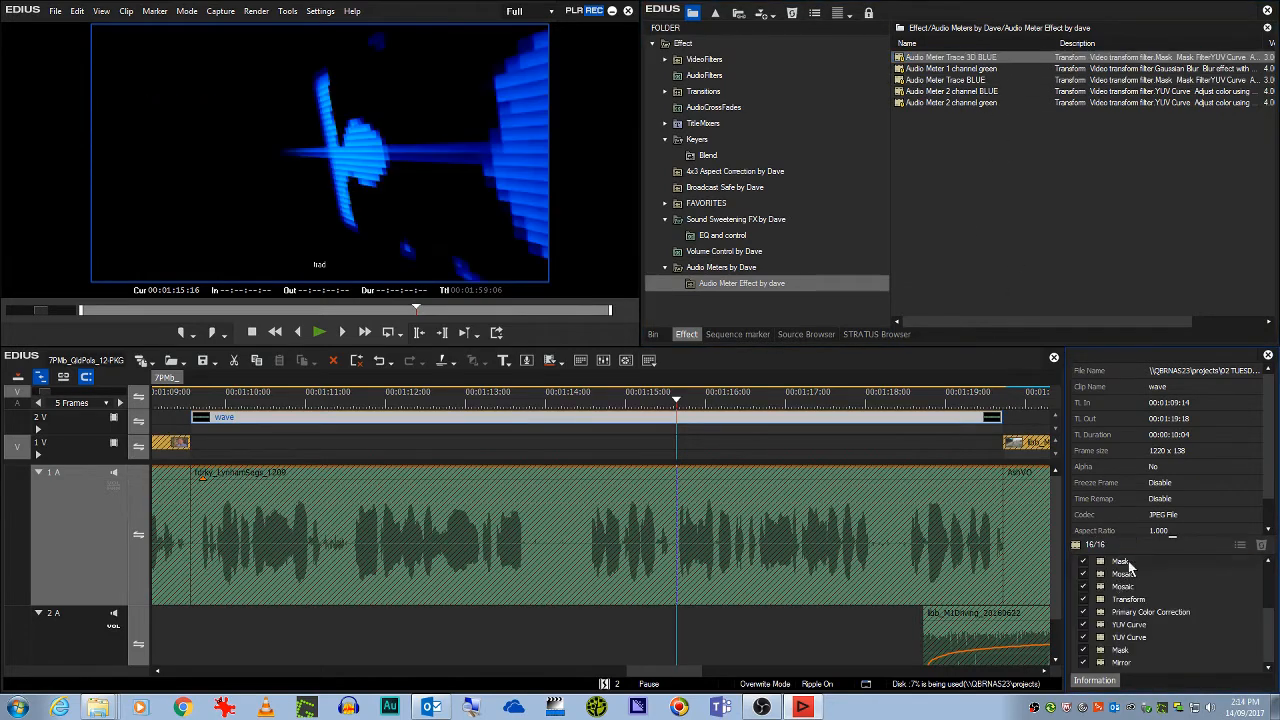
Open the 3D trace's first Transform filter at the clip's start and move its last crop and anchor keyframes to the clip's end.
click(199, 405)
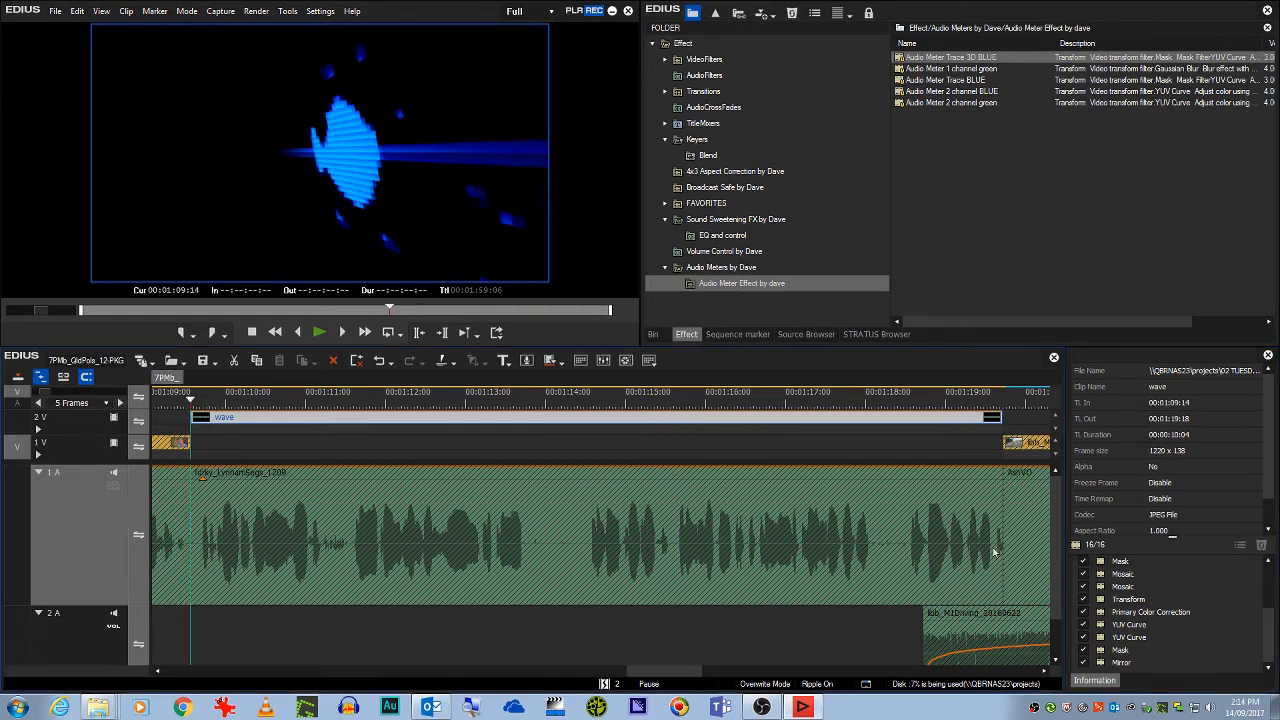
drag(1258, 624, 1262, 570)
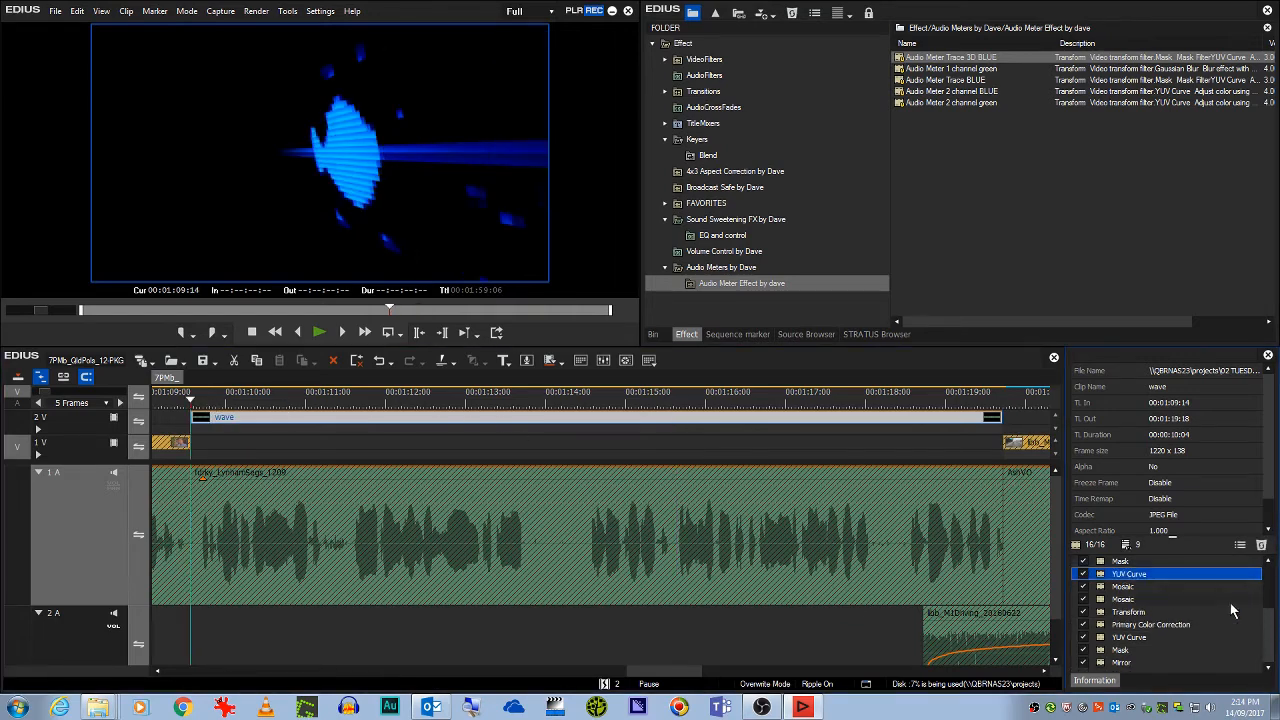
key(ctrl+z)
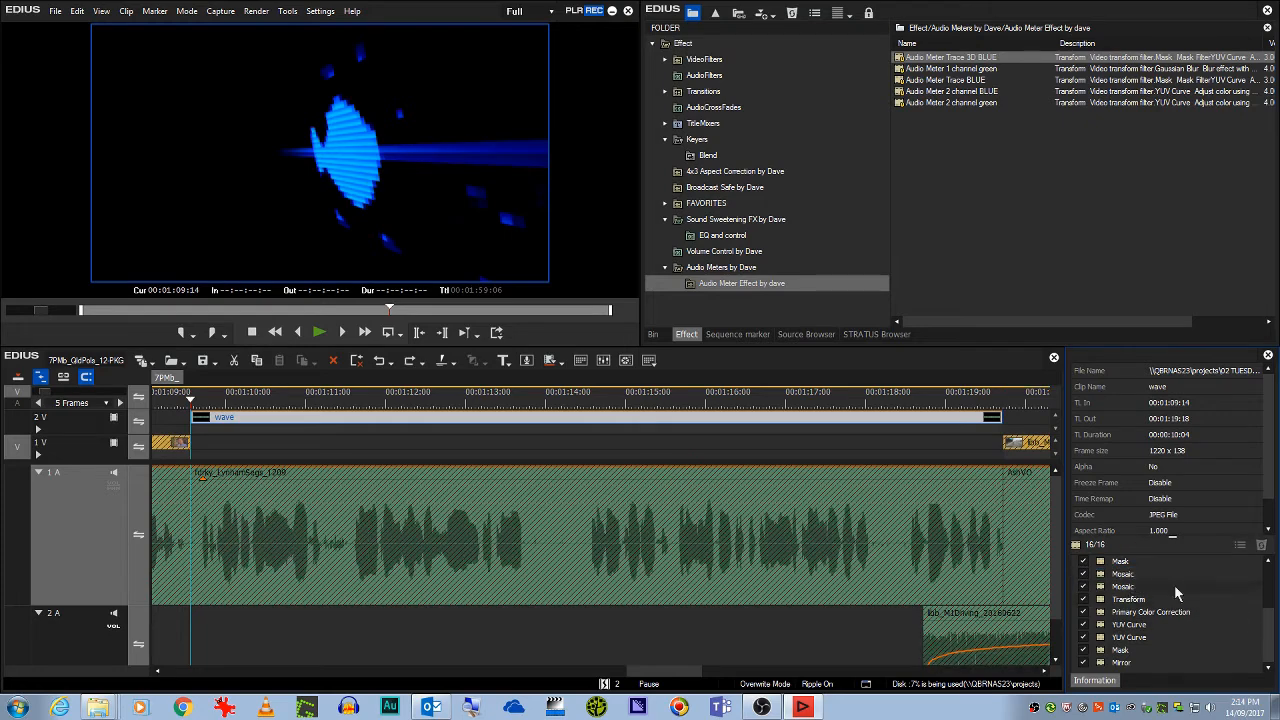
drag(1264, 624, 1264, 588)
double_click(1128, 575)
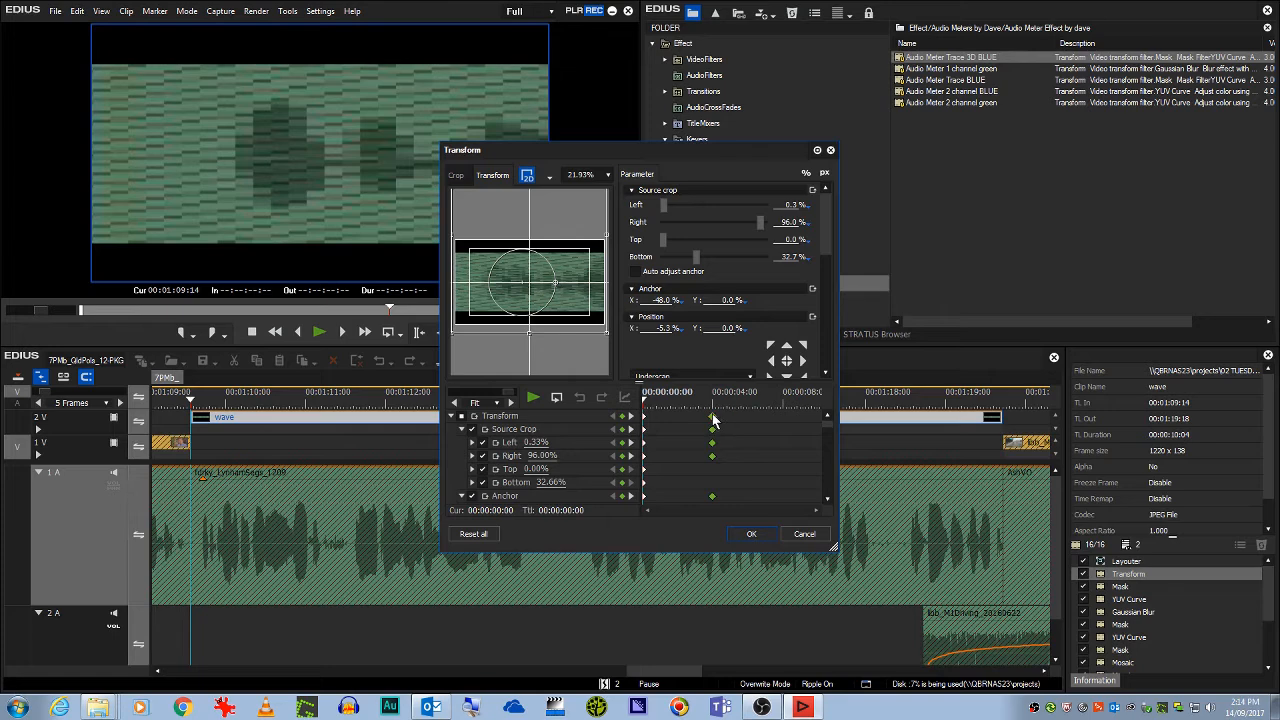
drag(712, 417, 820, 440)
click(752, 536)
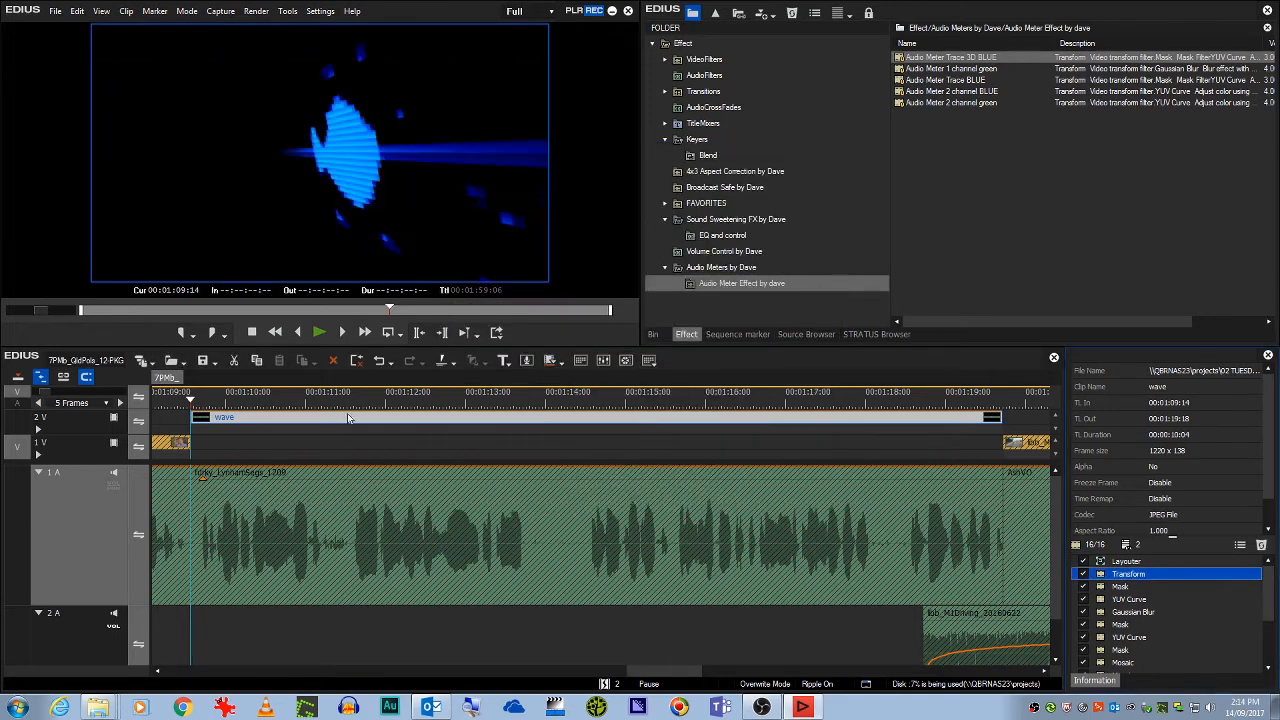
Play the wave clip twice from its beginning to check the movement of the retimed 3D blue trace.
key(space)
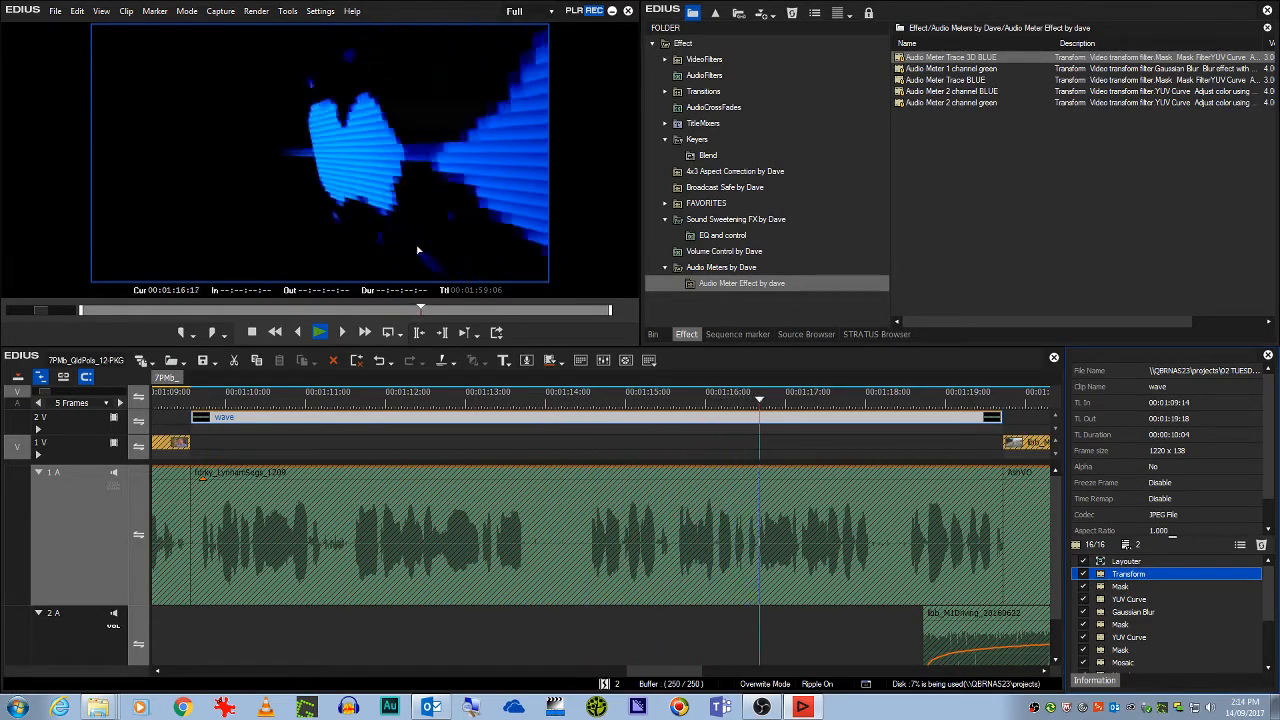
key(space)
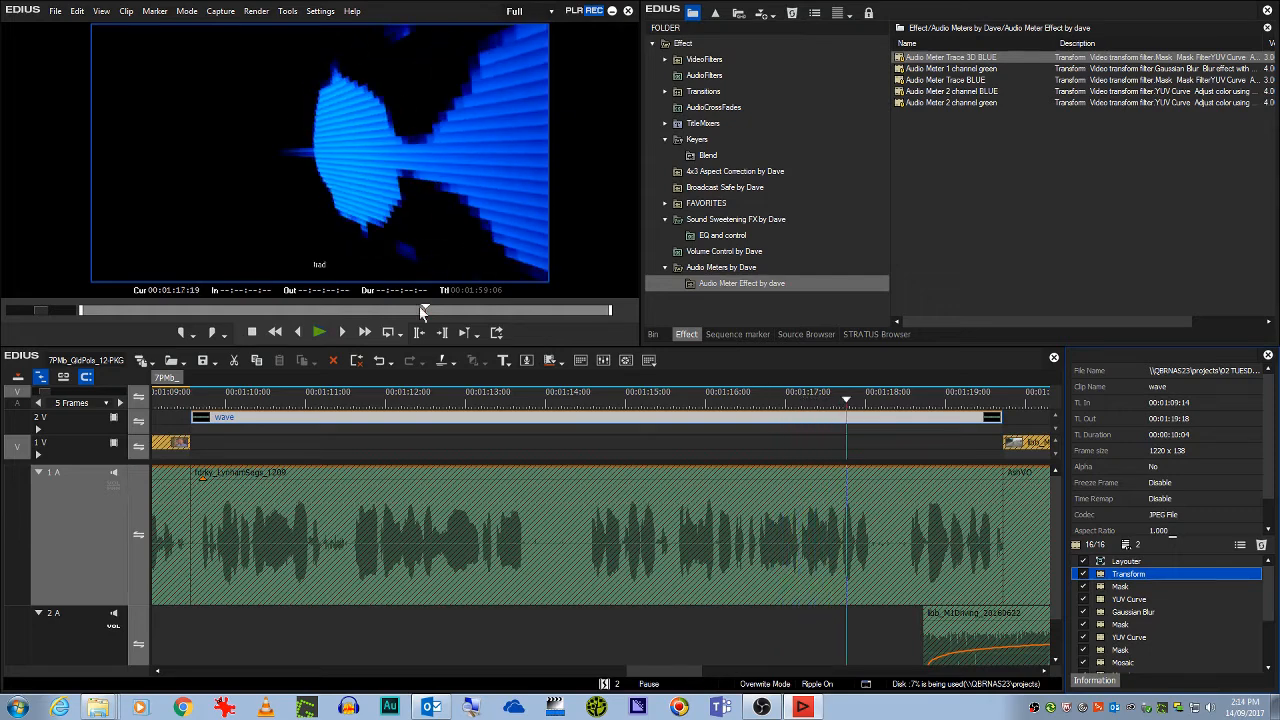
drag(265, 400, 206, 431)
key(space)
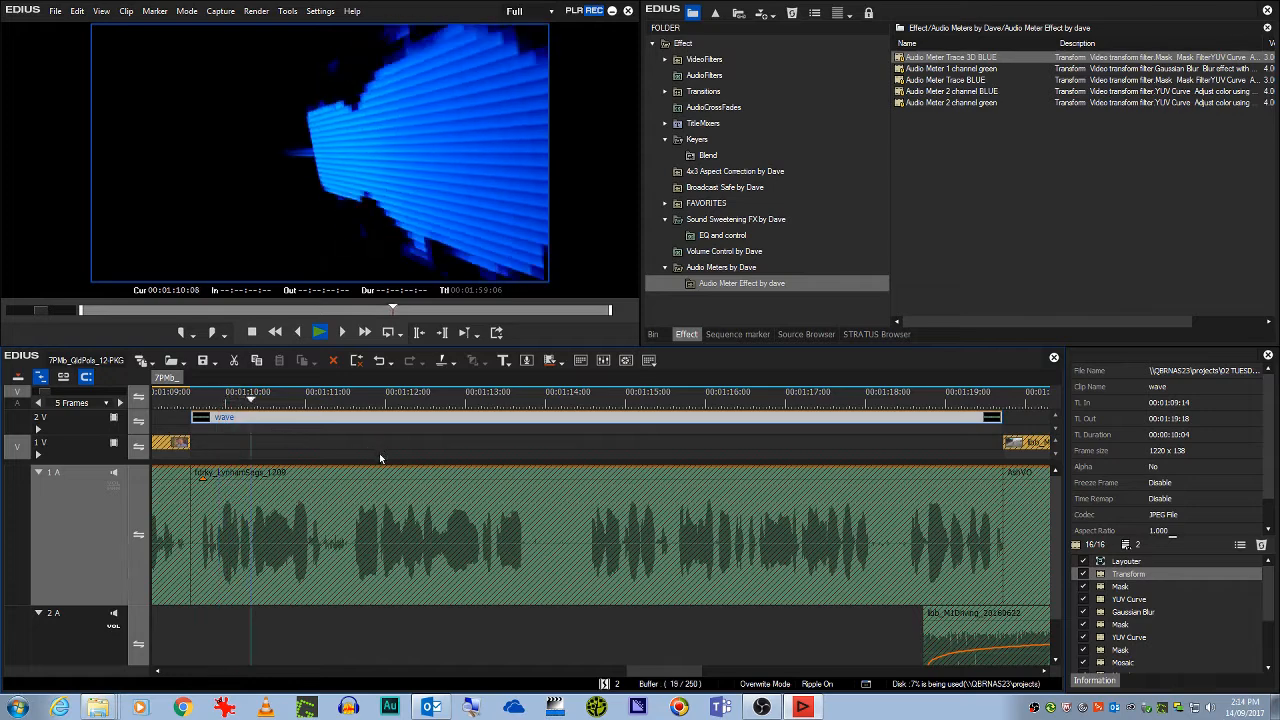
key(space)
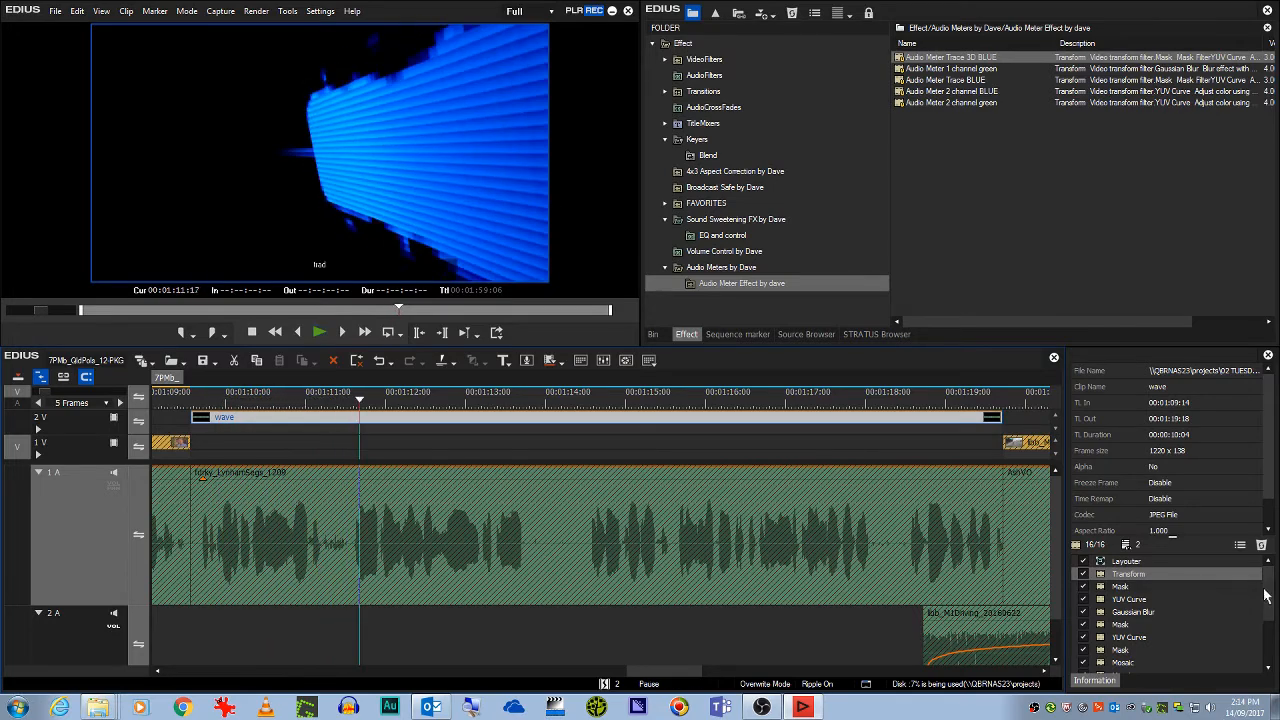
Turn off the Mirror filter to preview the 3D trace facing the opposite way, and turn the filter back on.
scroll(1275, 596, down, 3)
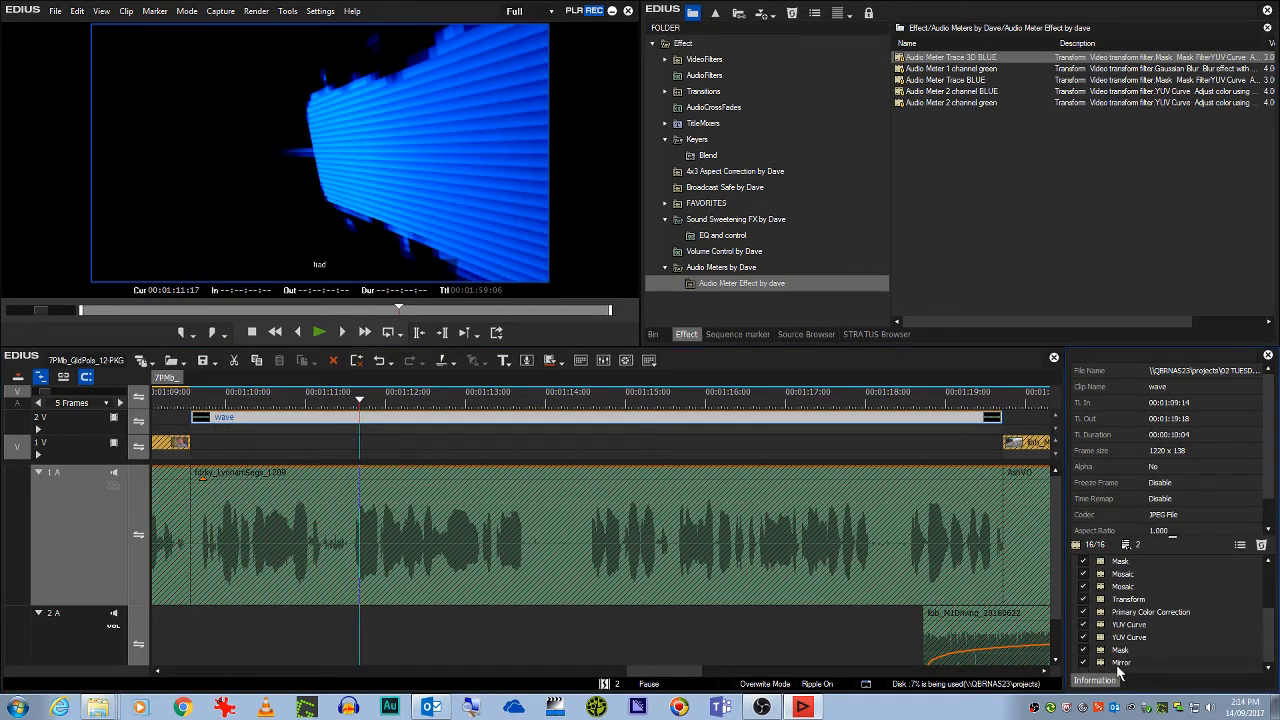
click(1084, 664)
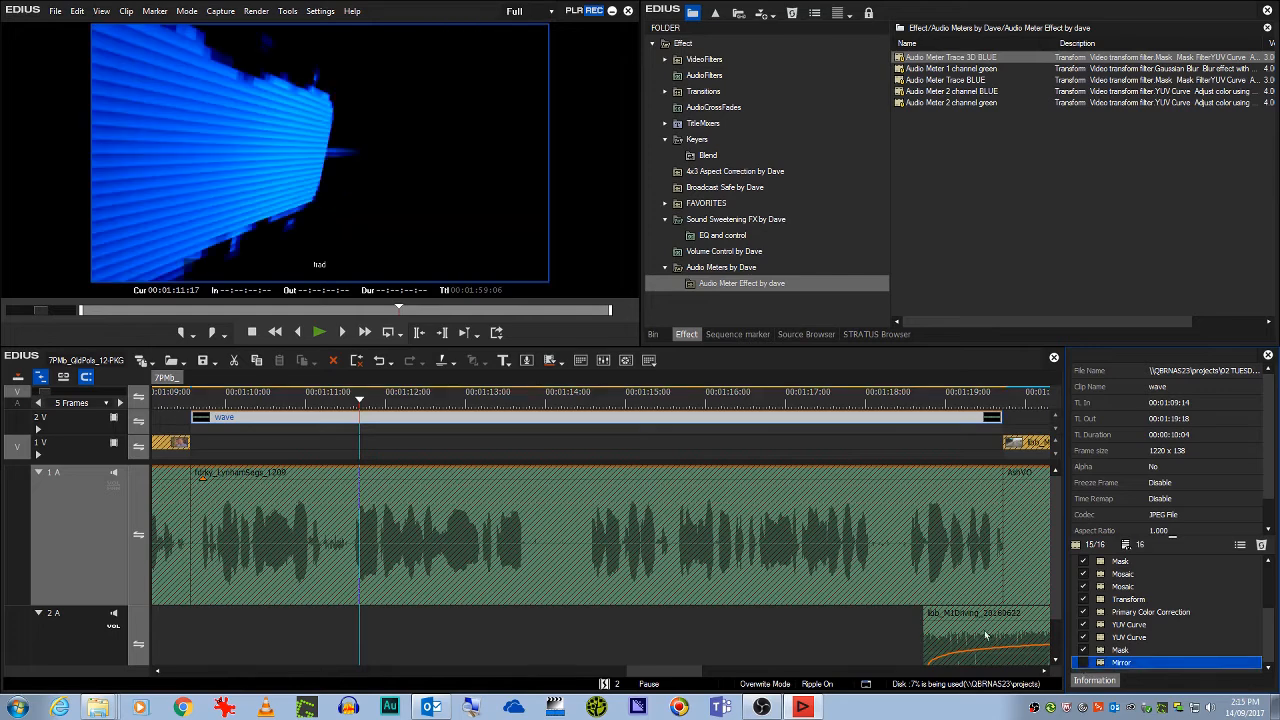
click(218, 401)
key(space)
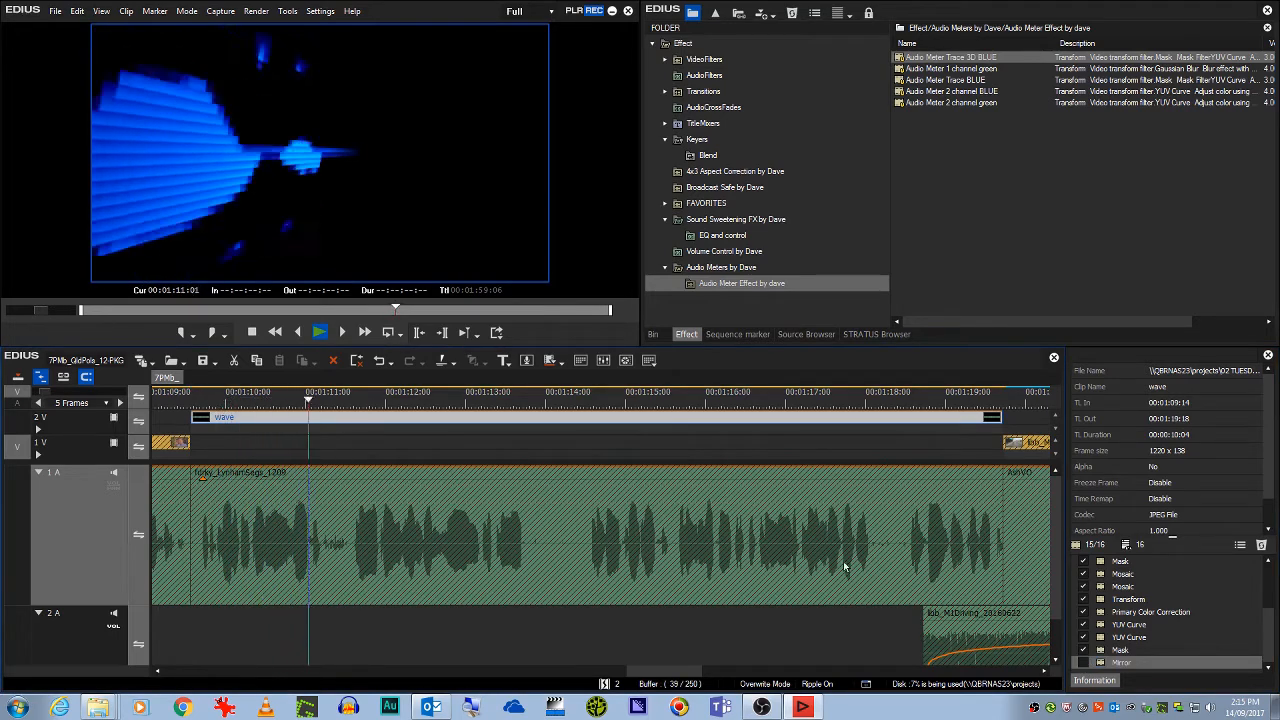
key(space)
click(1085, 662)
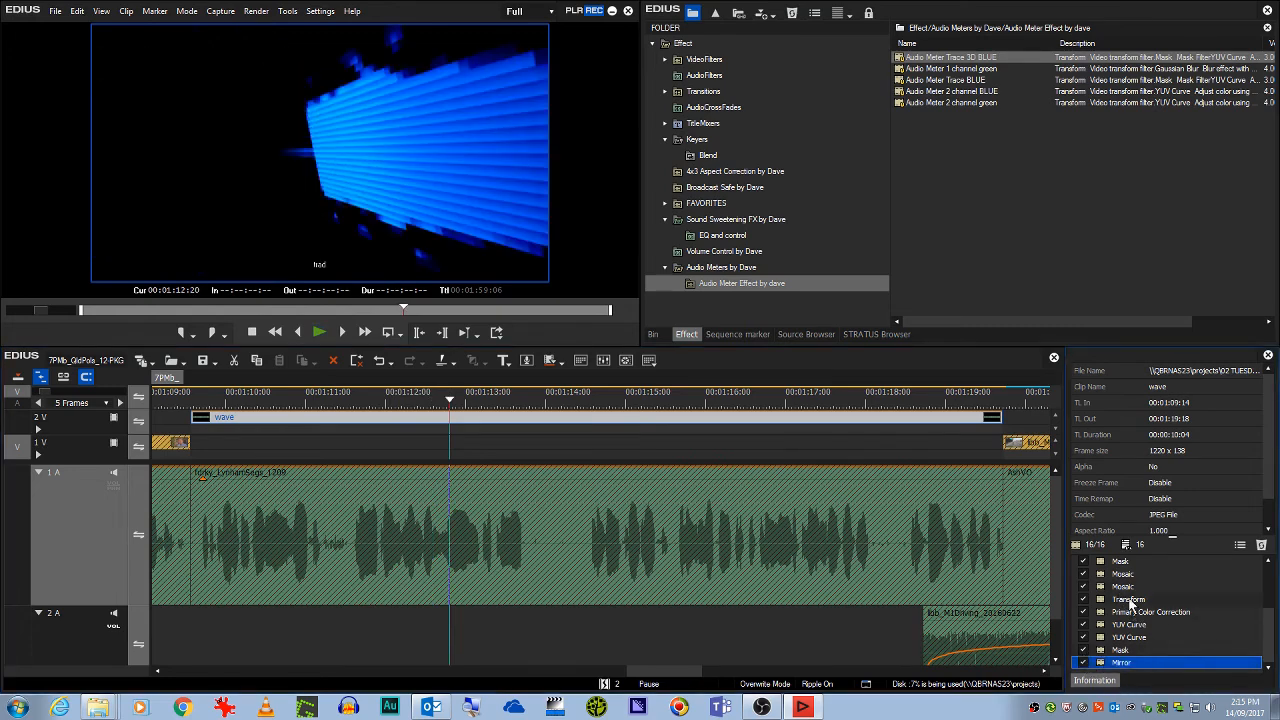
Expand the VideoFilters effect folder and inspect the 3D trace at the silent gap midway through the wave clip.
click(665, 60)
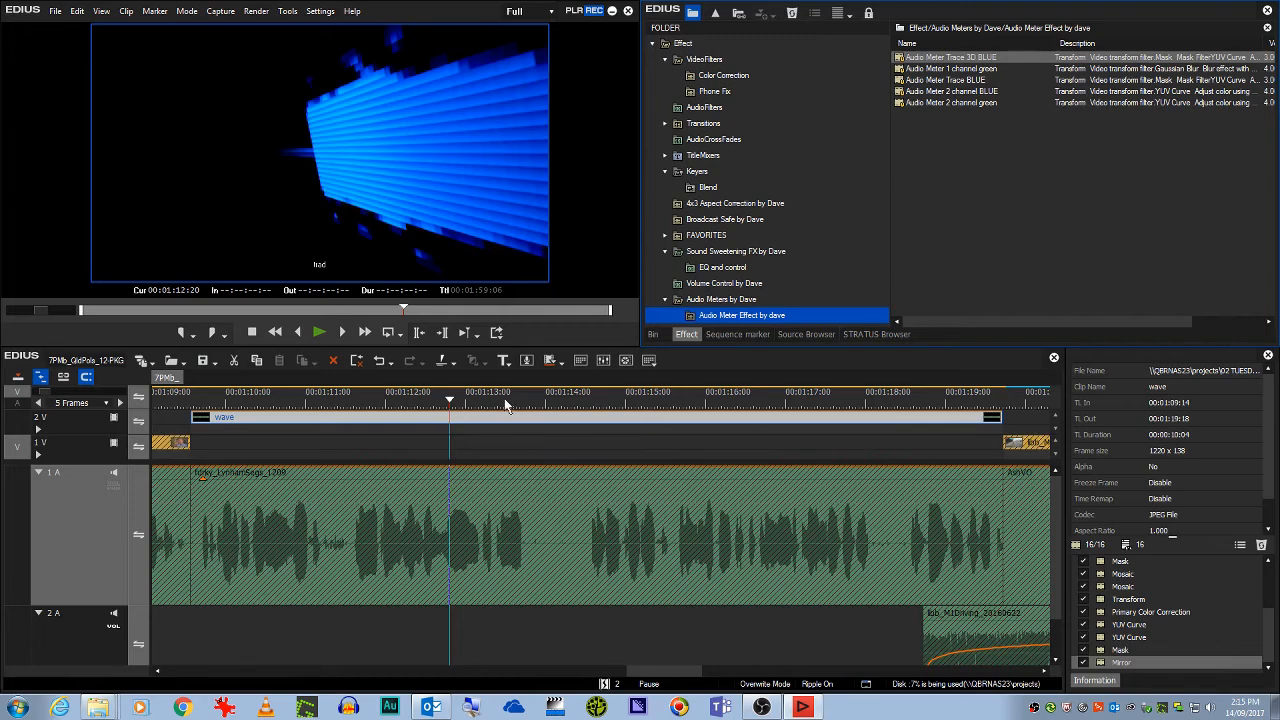
drag(505, 404, 554, 416)
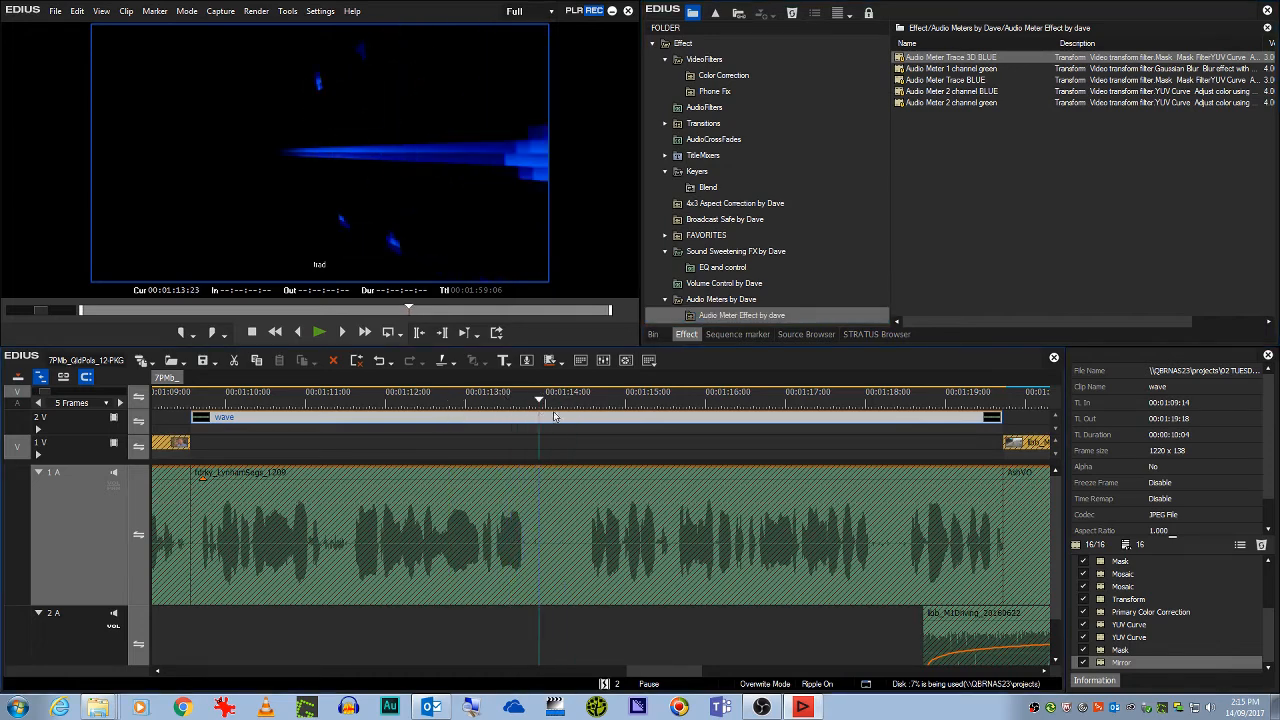
Open the preset import for the Audio Meters effect folder and look through the Edius Share Effects presets, including Vignette, Aspect Correction, Phone Fix and Sound Sweetening FX.
click(928, 165)
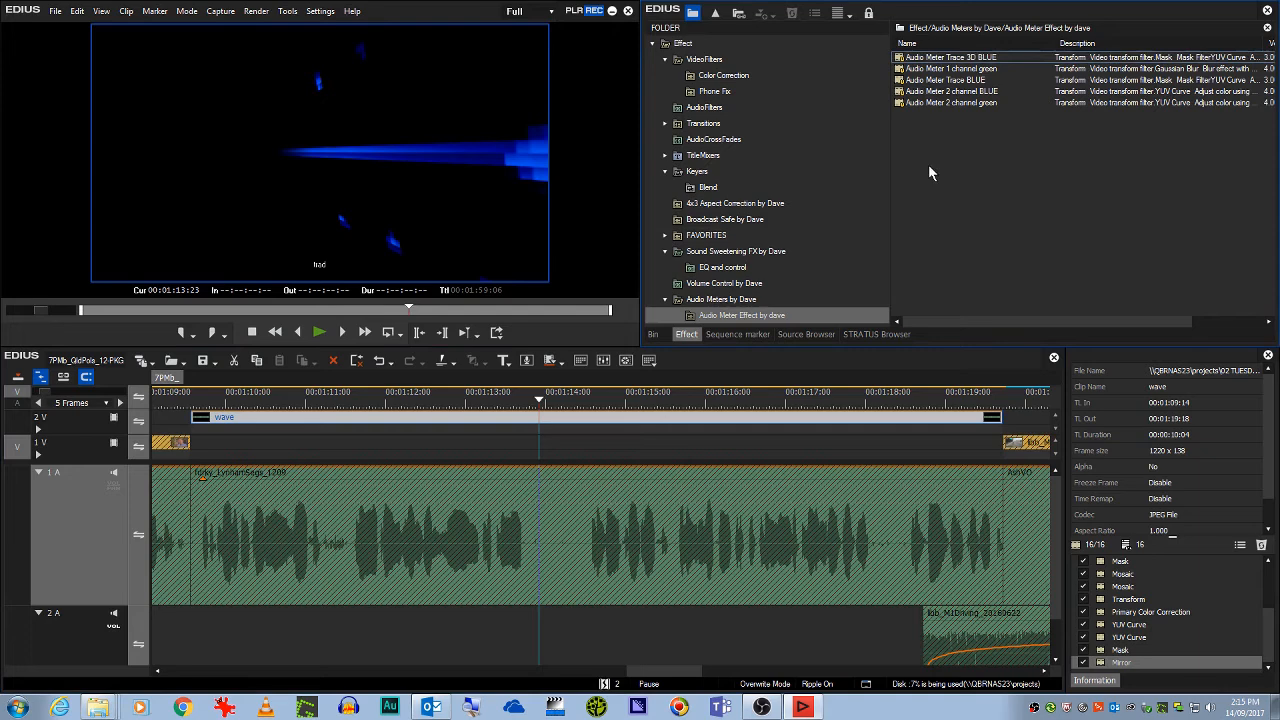
right_click(707, 299)
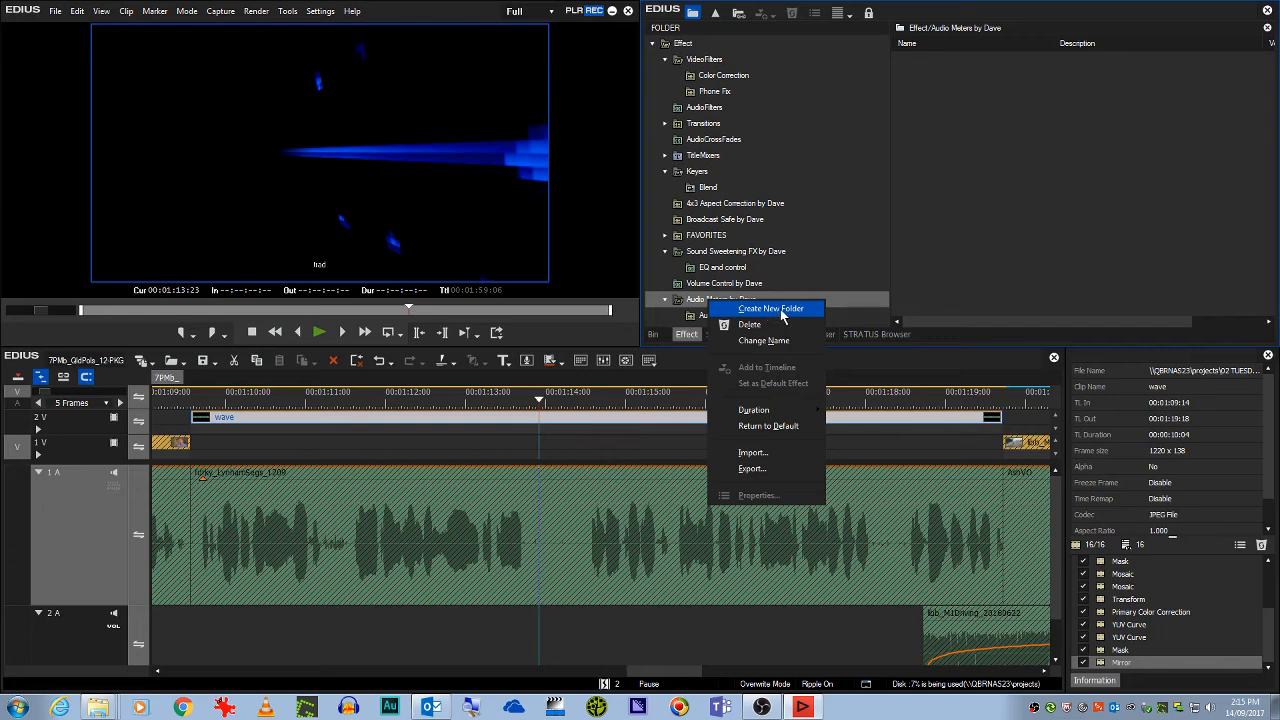
click(752, 453)
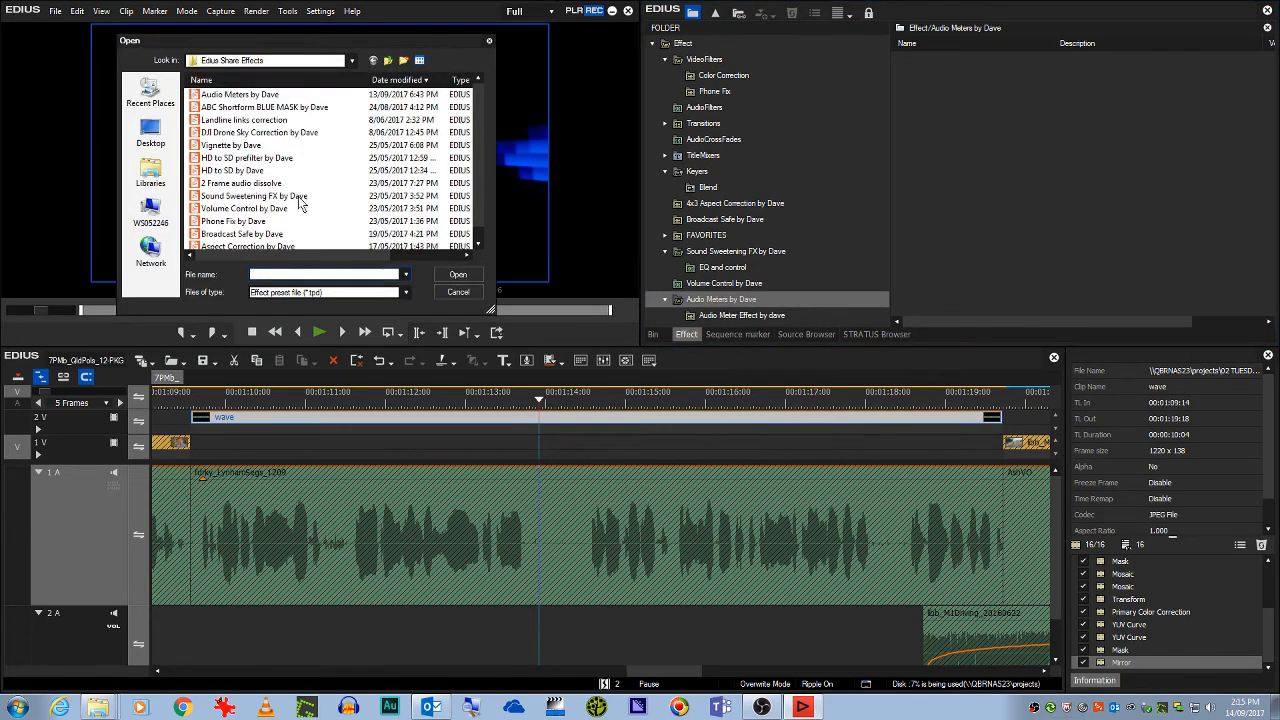
click(266, 146)
scroll(462, 141, down, 1)
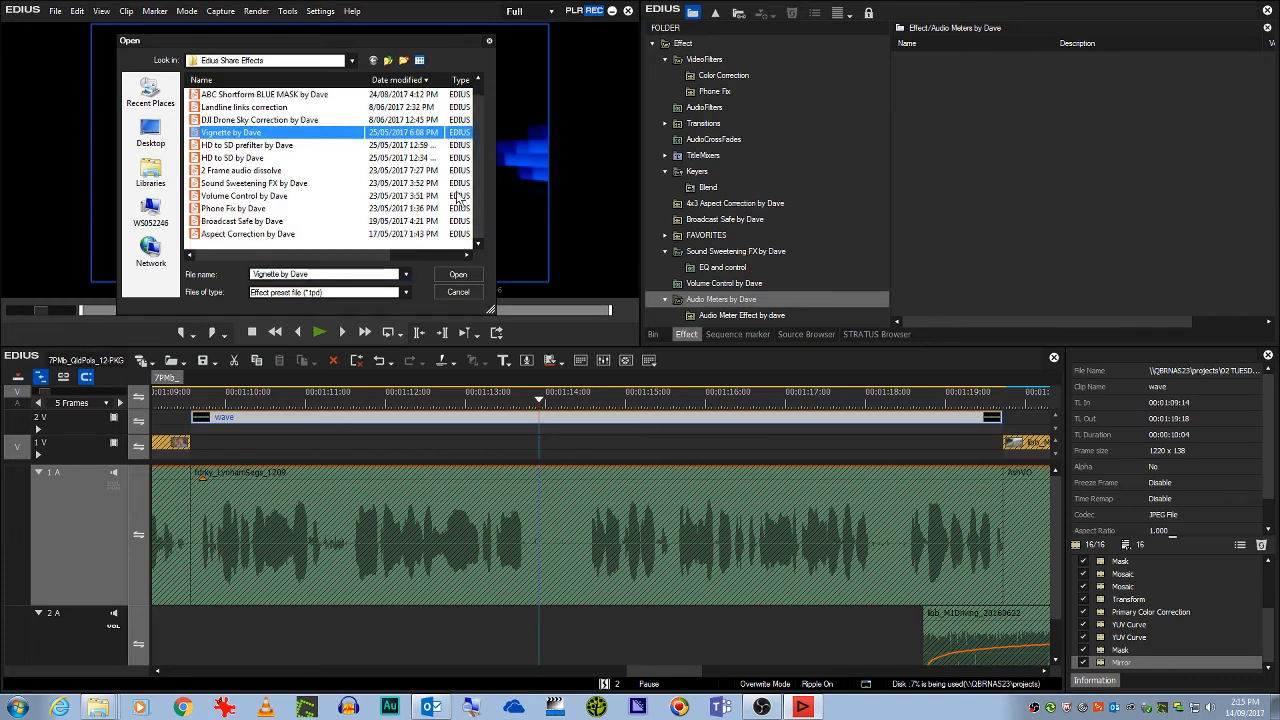
click(268, 236)
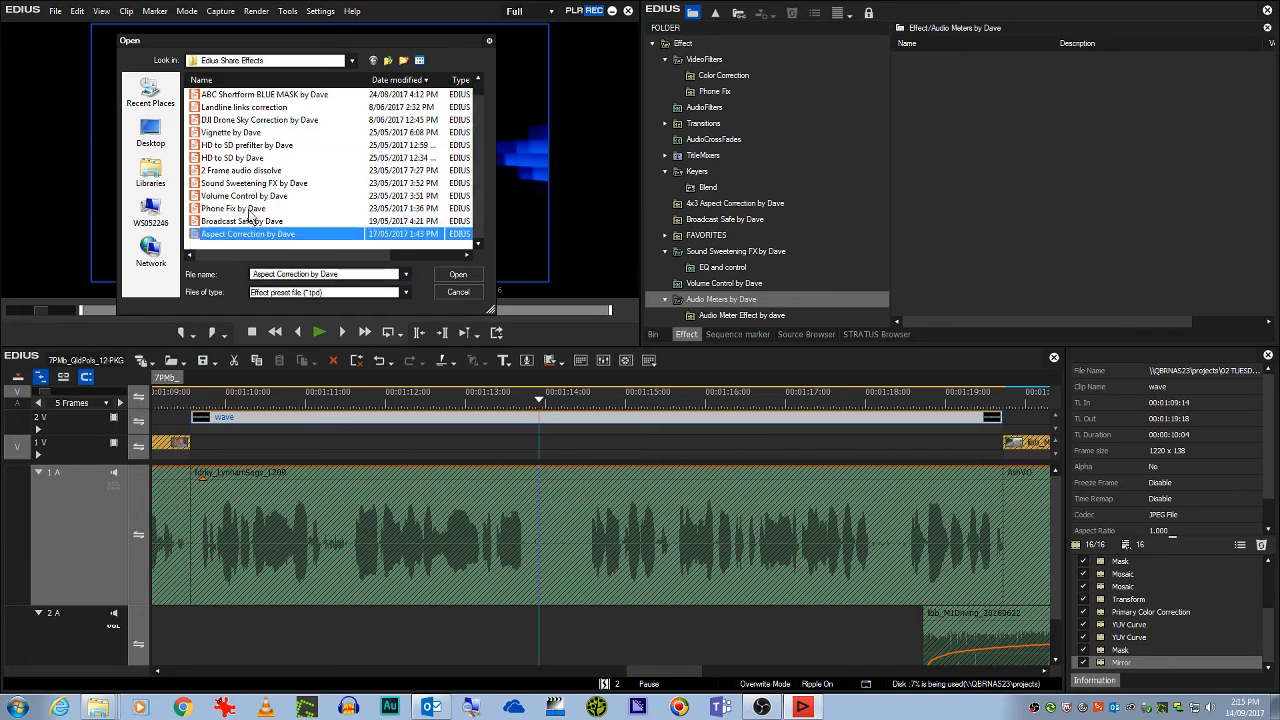
click(246, 208)
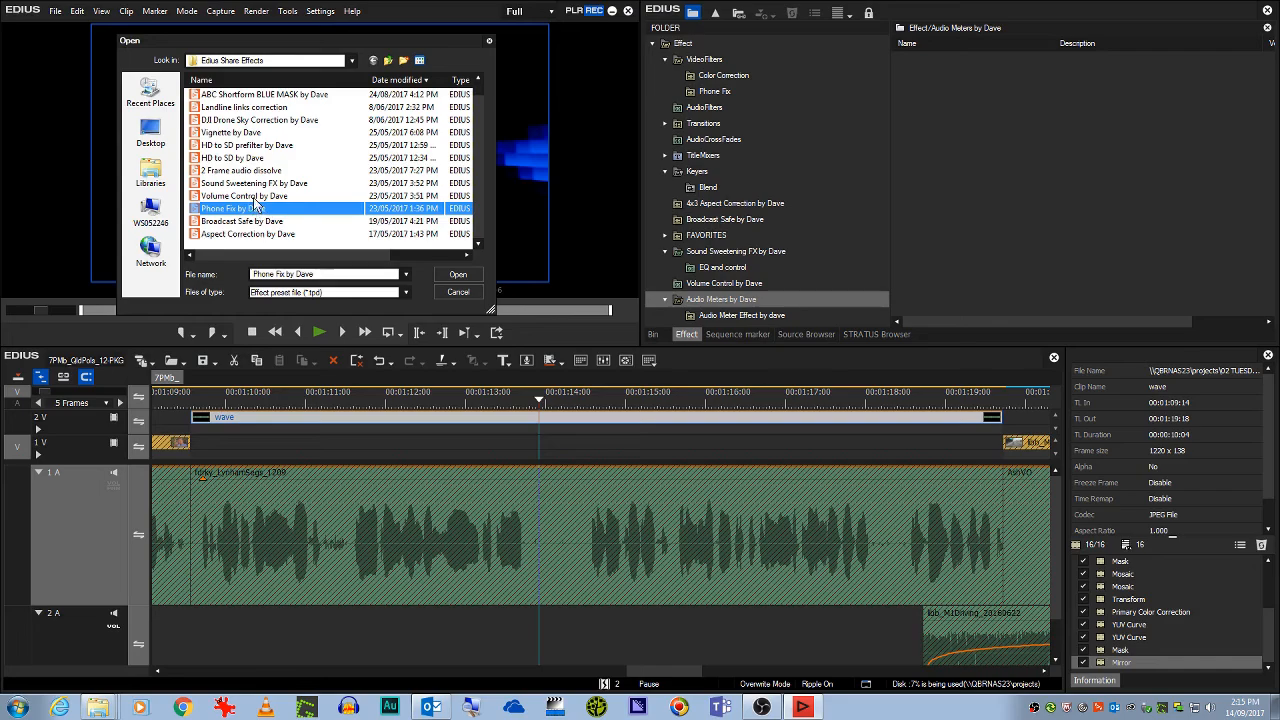
click(257, 197)
click(250, 184)
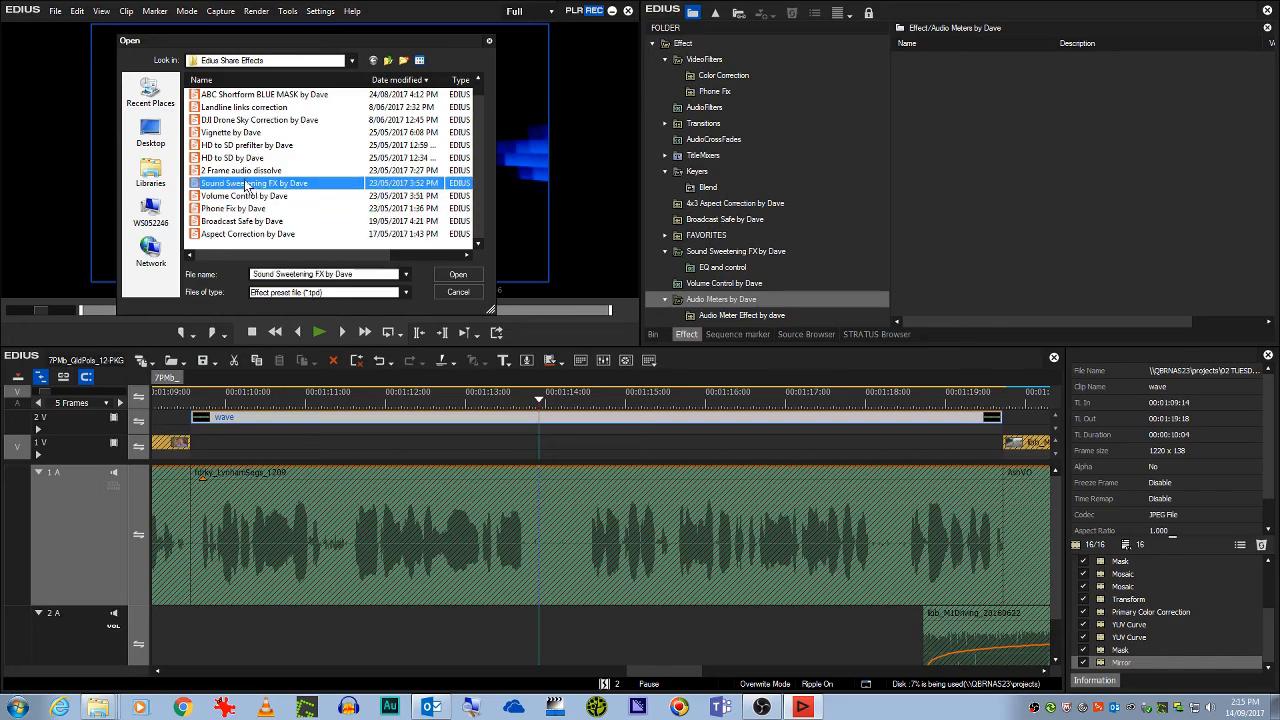